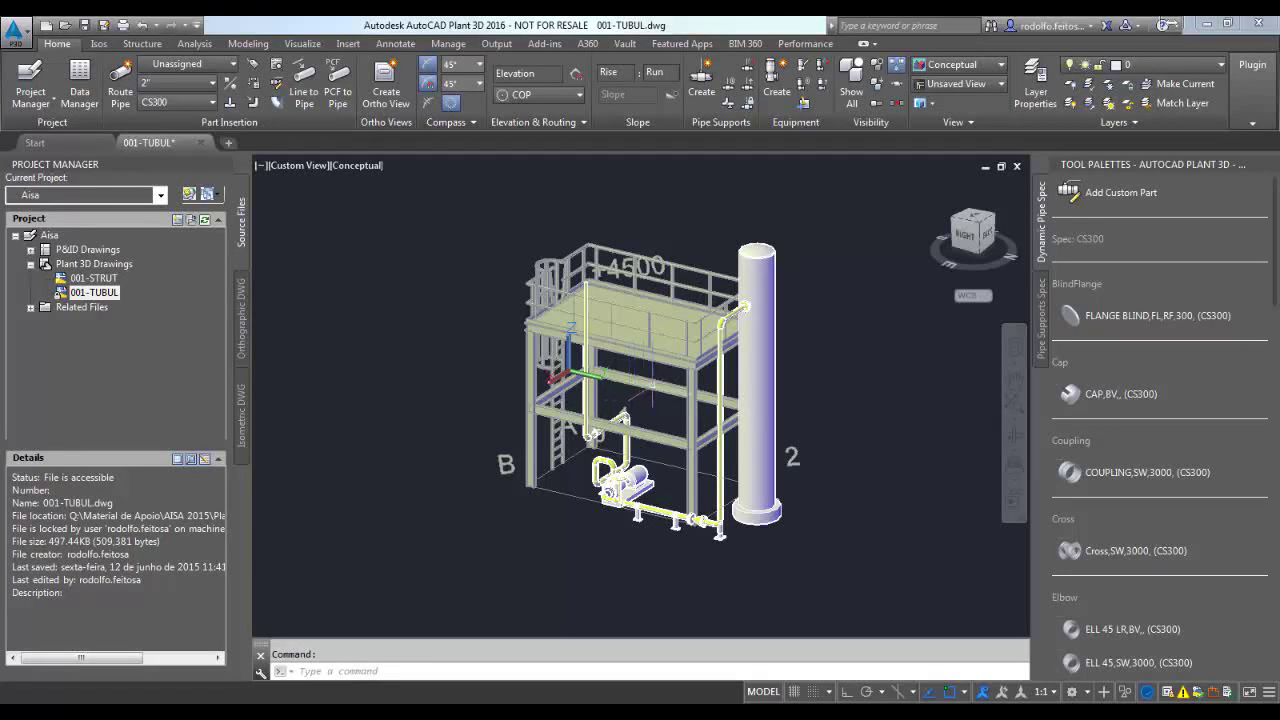
Orbit and zoom the plant model to get an overall view.
{"action": "mouse_move", "coordinate": [641, 397]}
{"action": "middle_mouse_down", "text": "shift"}
{"action": "mouse_move", "coordinate": [623, 398]}
{"action": "mouse_move", "coordinate": [590, 440]}
{"action": "mouse_move", "coordinate": [637, 498]}
{"action": "mouse_move", "coordinate": [651, 437]}
{"action": "mouse_move", "coordinate": [725, 405]}
{"action": "middle_mouse_up", "text": "shift"}
{"action": "scroll", "coordinate": [580, 450], "scroll_direction": "up", "scroll_amount": 4}
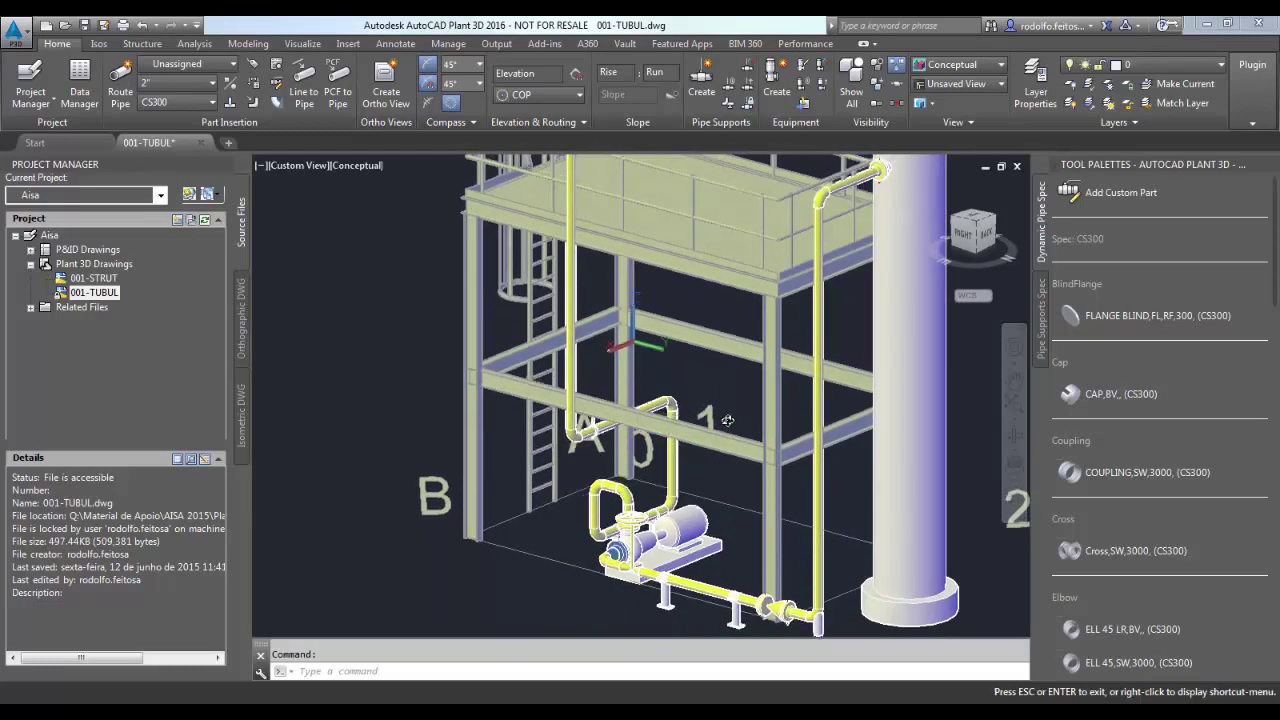
{"action": "scroll", "coordinate": [730, 400], "scroll_direction": "down", "scroll_amount": 3}
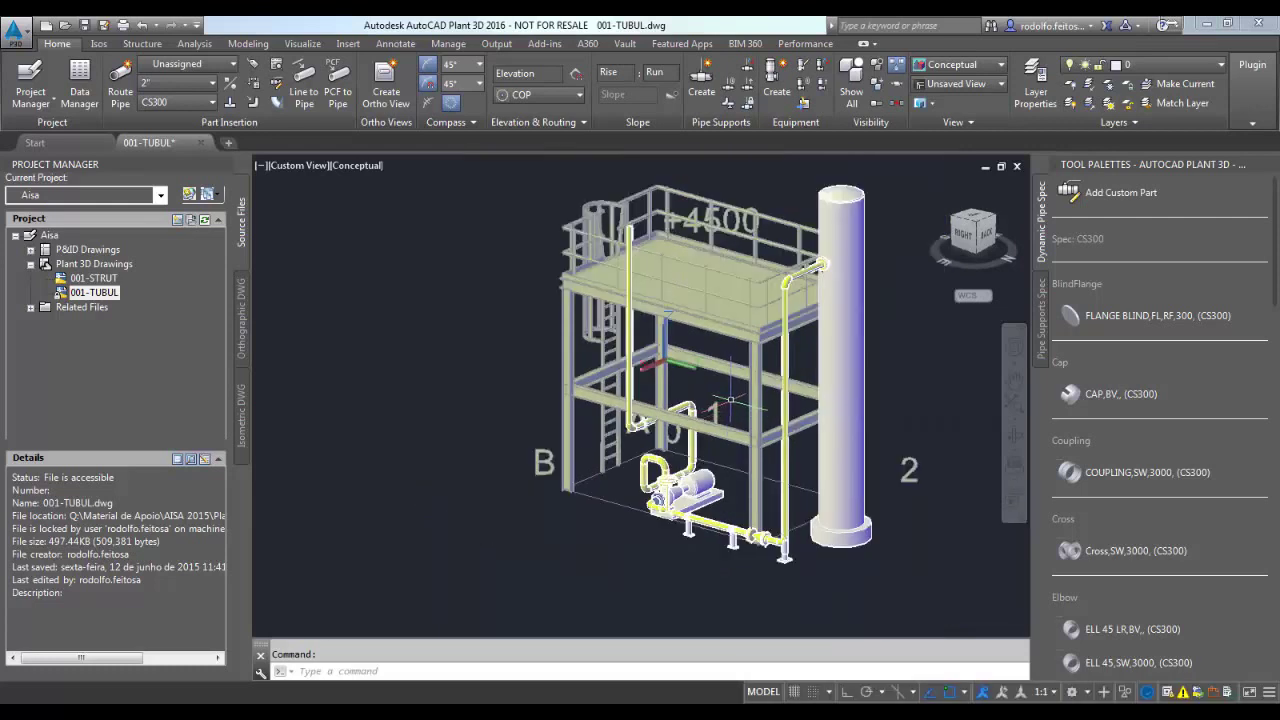
{"action": "middle_click_drag", "start_coordinate": [800, 356], "coordinate": [780, 370], "text": "shift"}
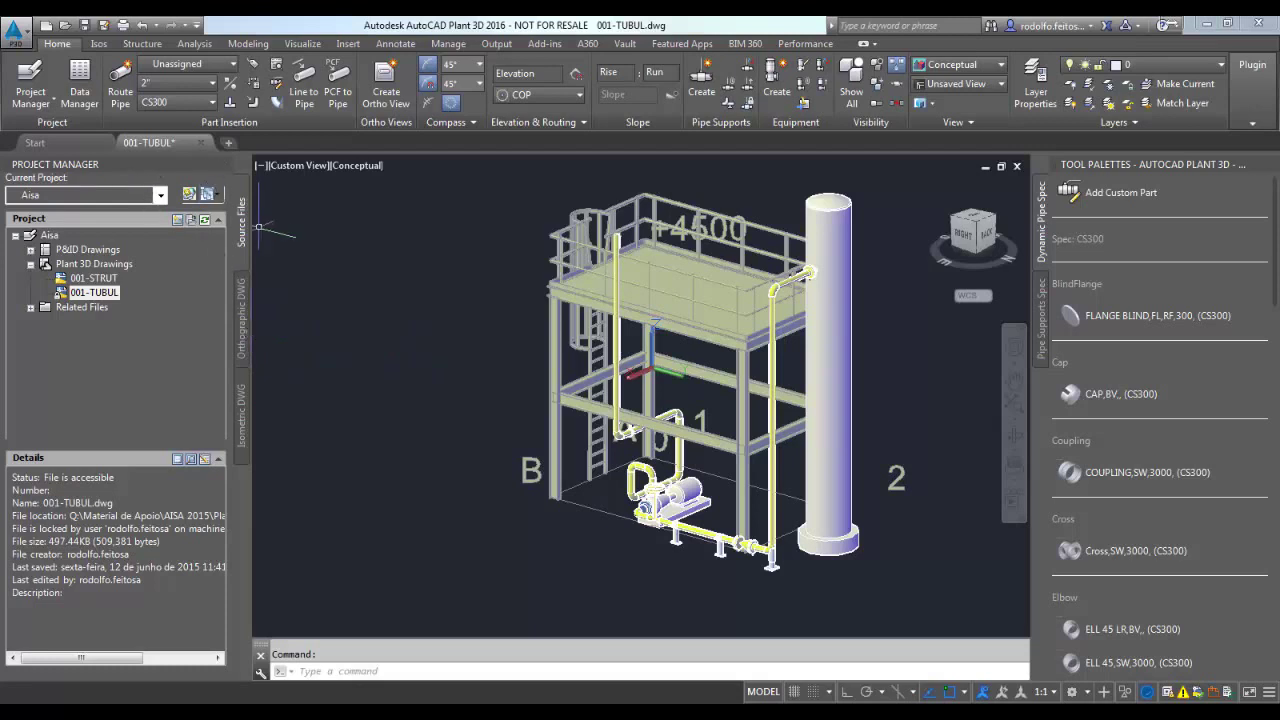
Browse the project's orthographic and isometric drawings, locating 003 and 004 under Final_A2 and Stress_A2.
{"action": "left_click", "coordinate": [242, 302]}
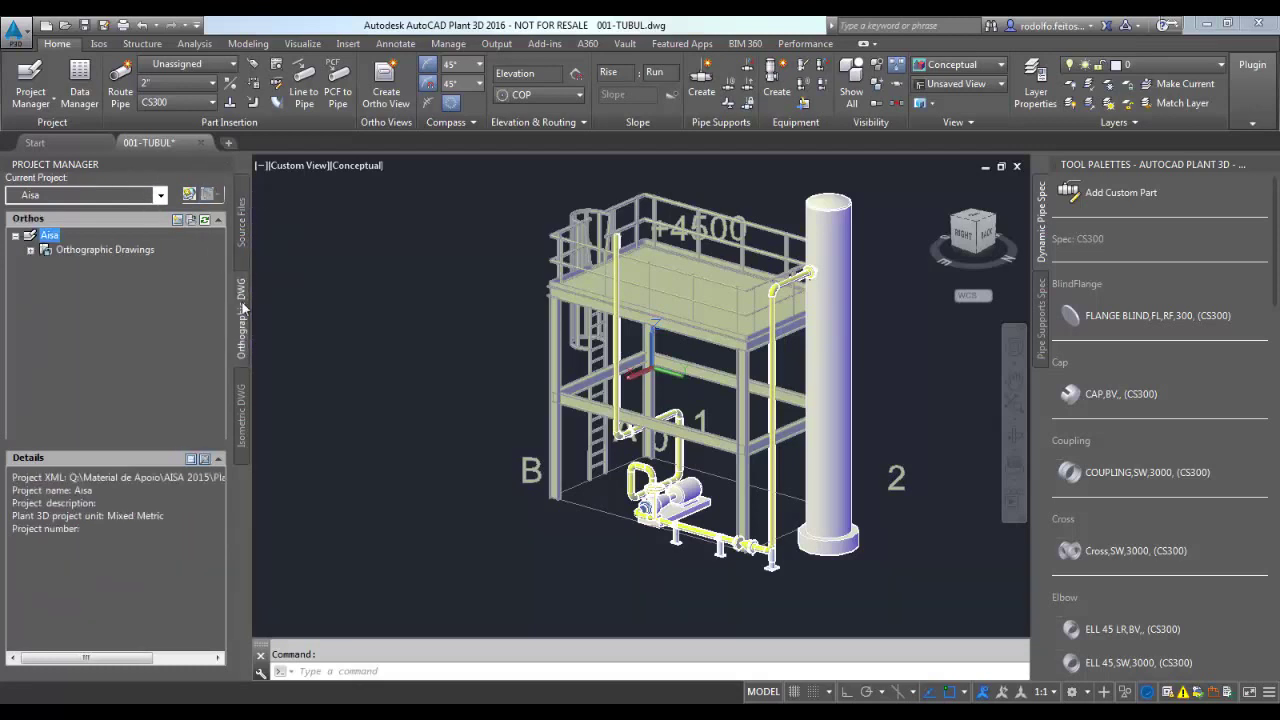
{"action": "left_click", "coordinate": [33, 254]}
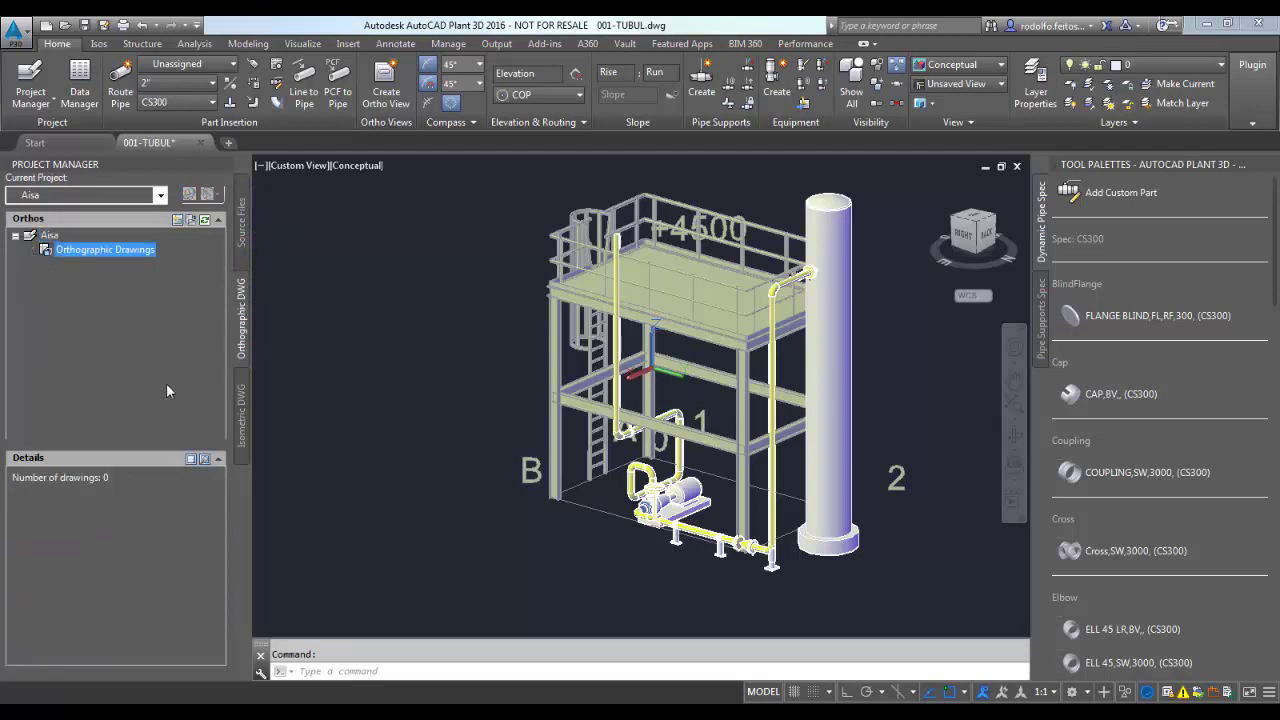
{"action": "left_click", "coordinate": [240, 401]}
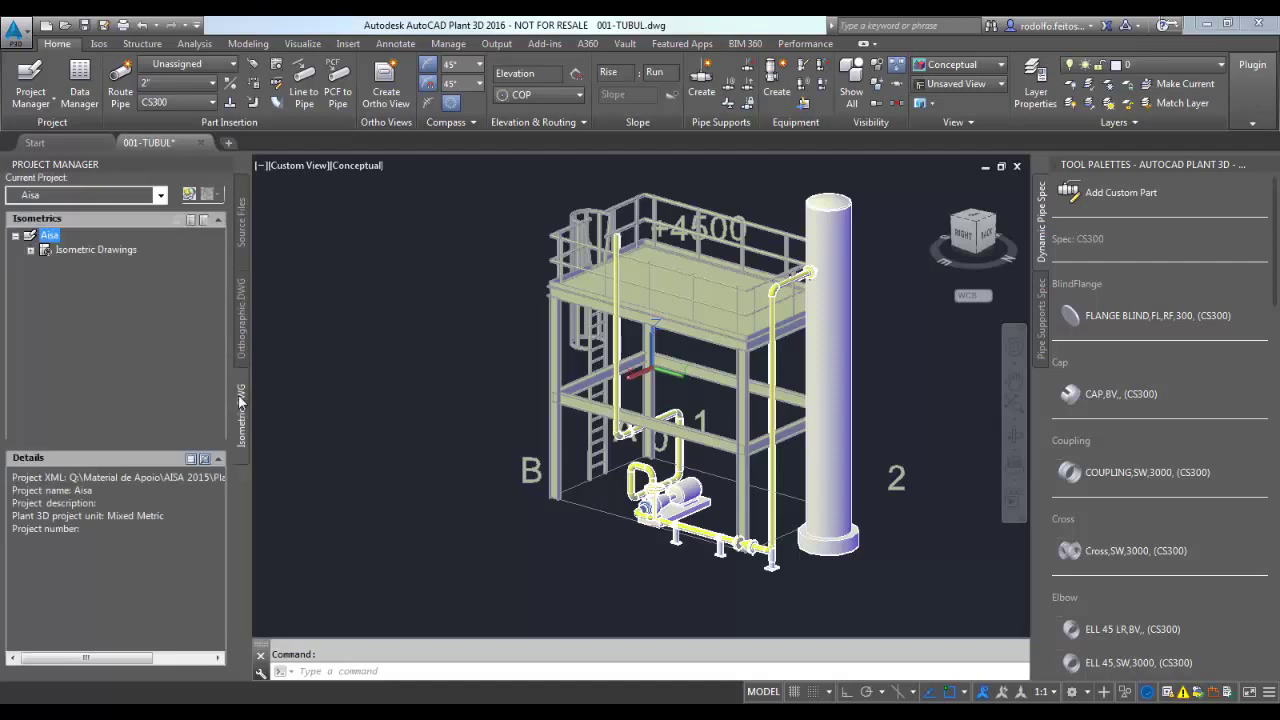
{"action": "left_click", "coordinate": [31, 251]}
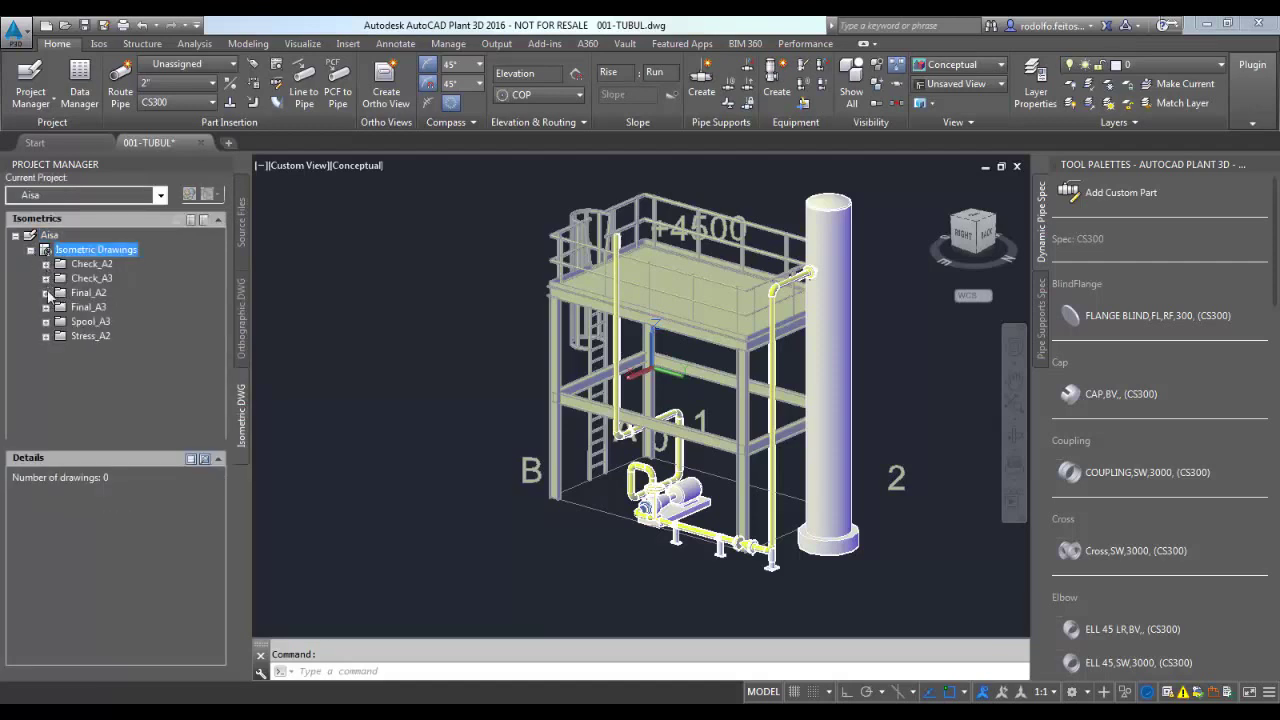
{"action": "left_click", "coordinate": [47, 295]}
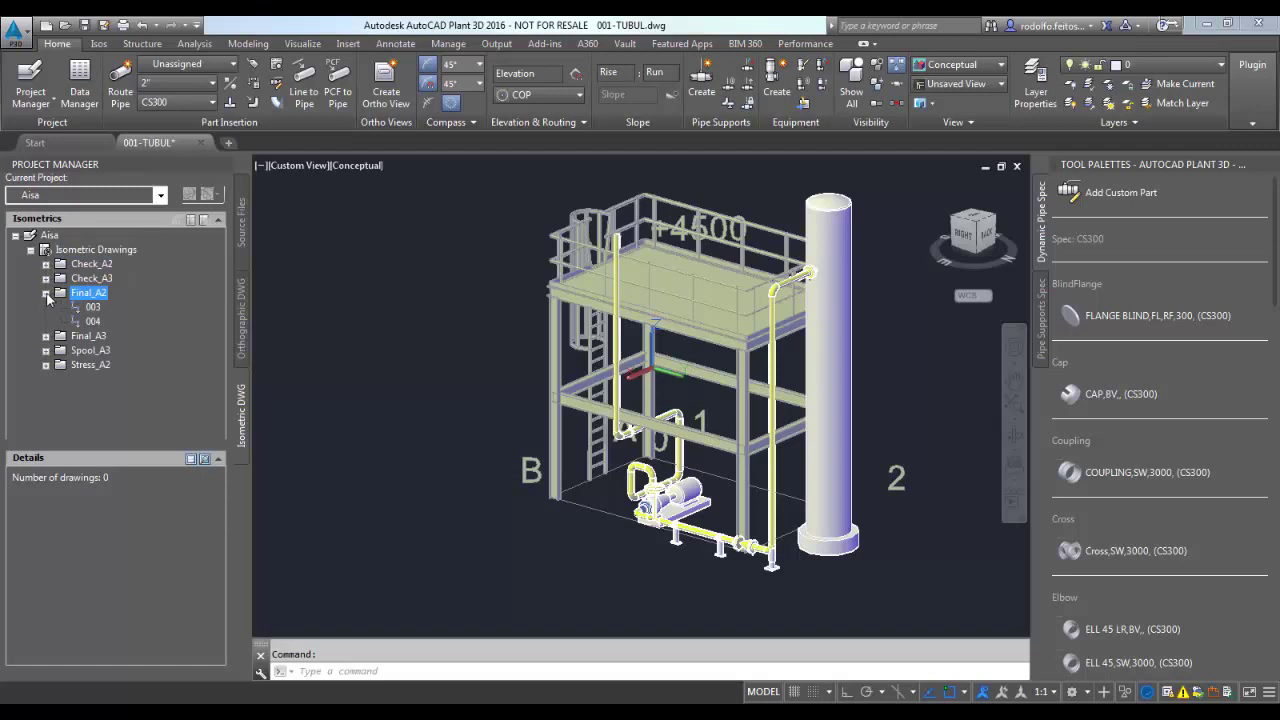
{"action": "left_click", "coordinate": [46, 293]}
{"action": "left_click", "coordinate": [45, 280]}
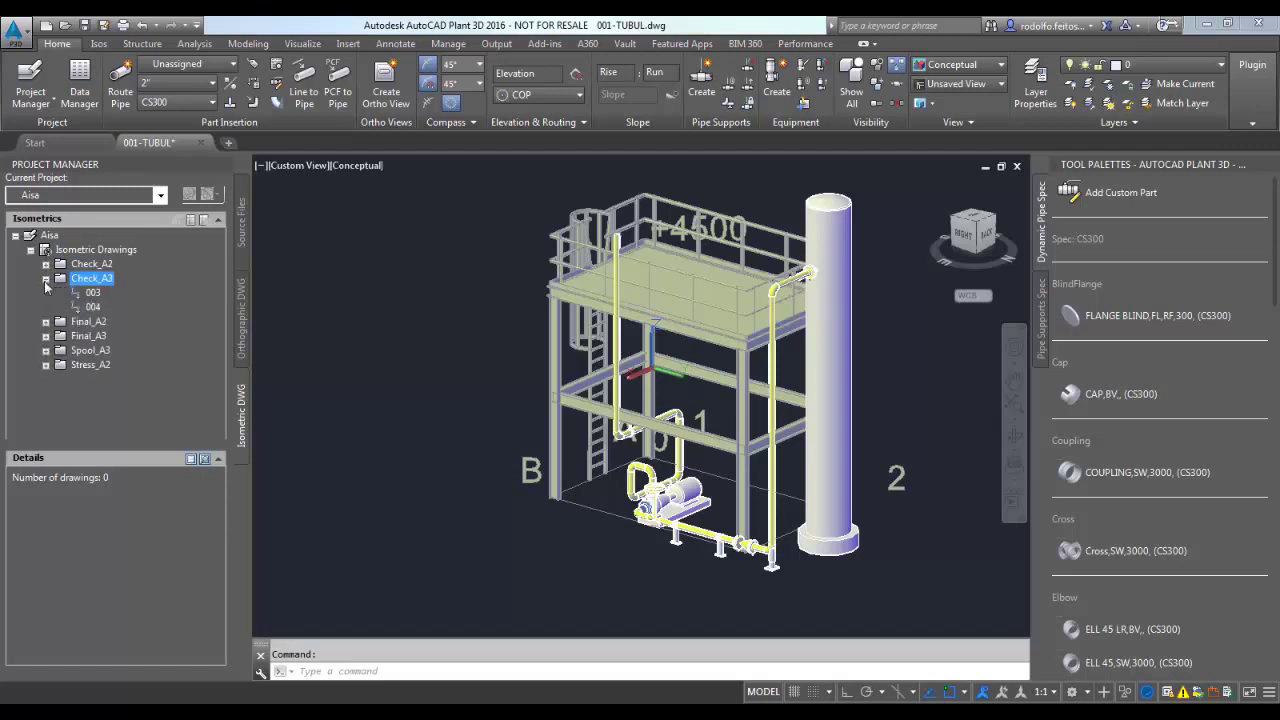
{"action": "left_click", "coordinate": [45, 280]}
{"action": "left_click", "coordinate": [45, 266]}
{"action": "left_click", "coordinate": [45, 266]}
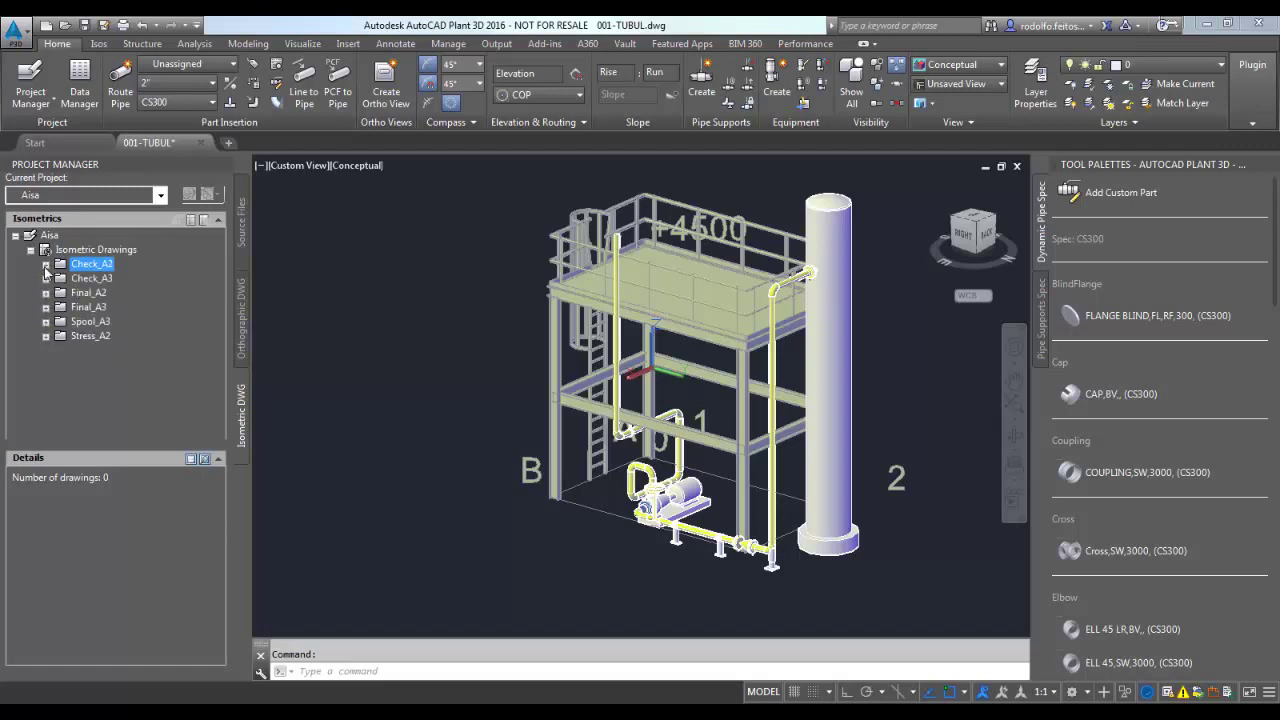
{"action": "left_click", "coordinate": [46, 337]}
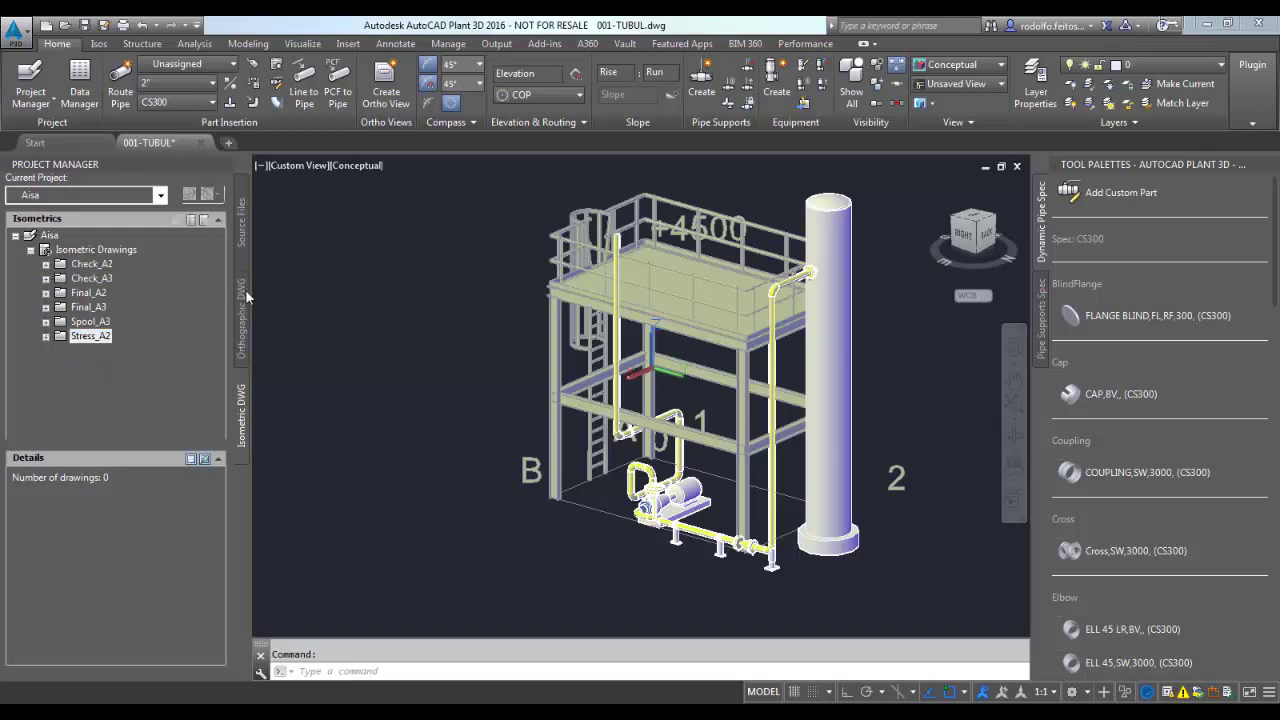
{"action": "left_click", "coordinate": [239, 240]}
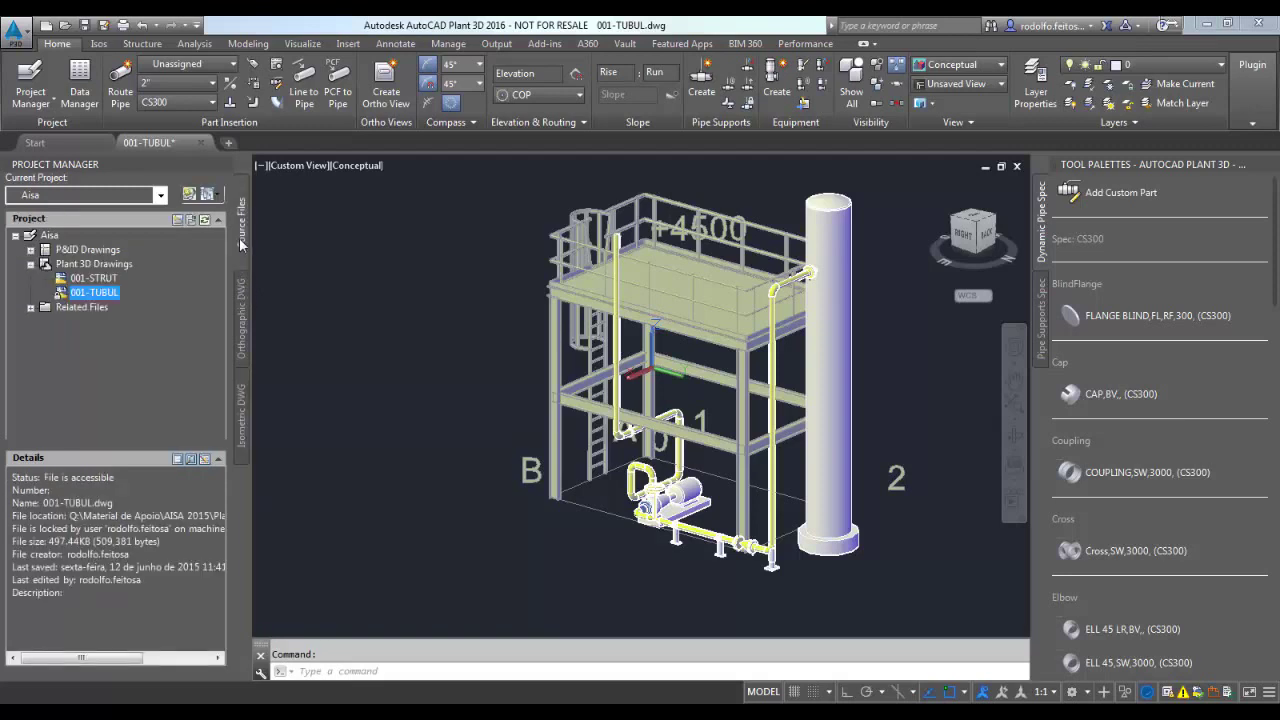
Switch to the Isos tab and orbit and zoom in on the pump, steel frame and column.
{"action": "left_click", "coordinate": [97, 43]}
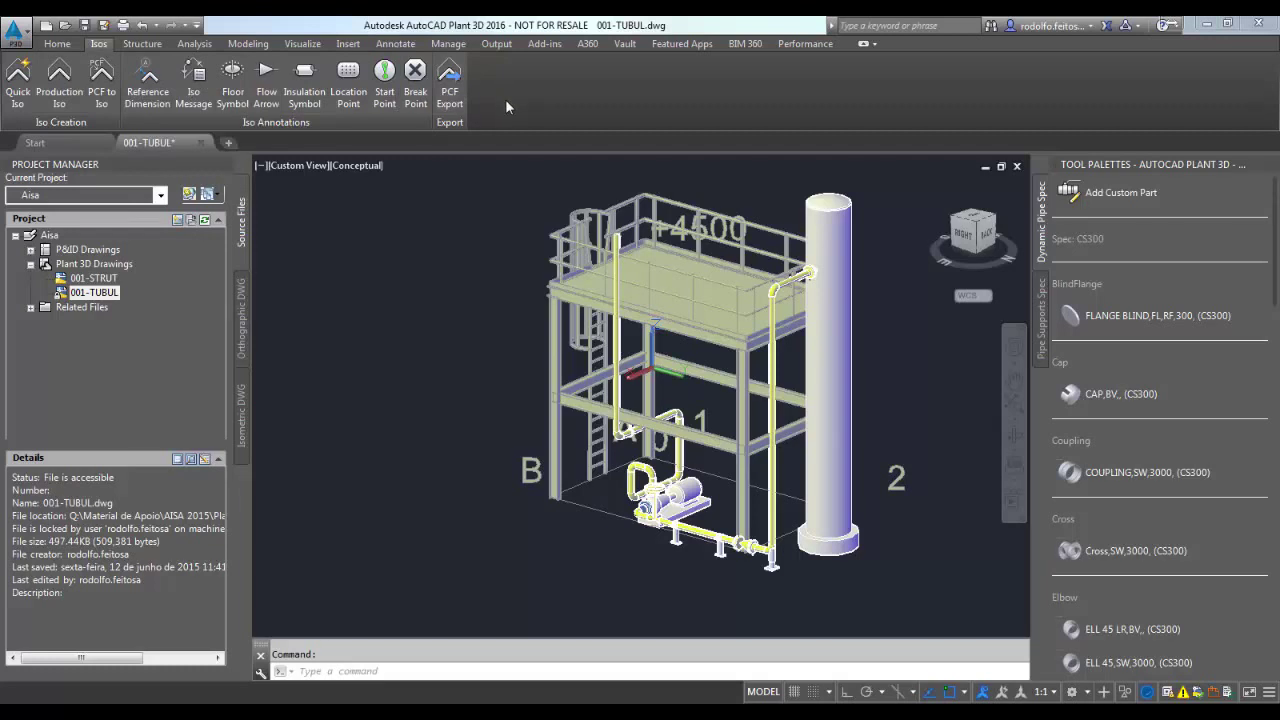
{"action": "middle_click_drag", "start_coordinate": [580, 430], "coordinate": [617, 460], "text": "shift"}
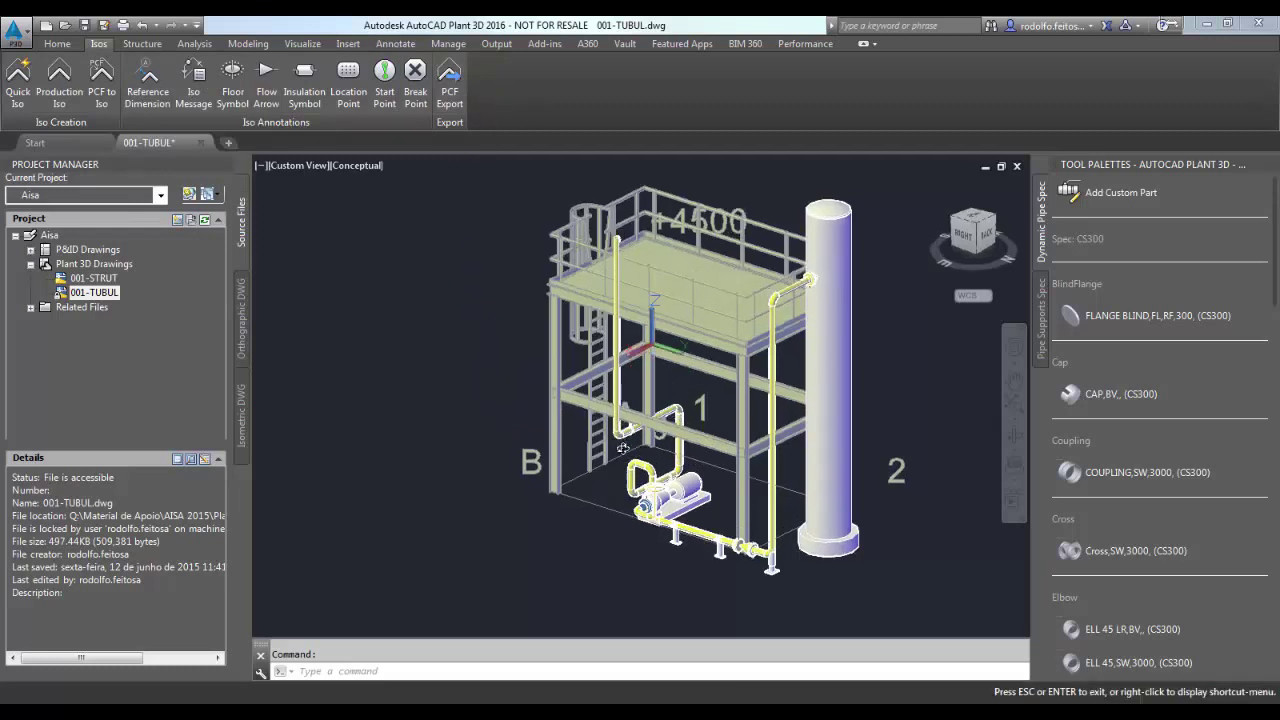
{"action": "scroll", "coordinate": [617, 460], "scroll_direction": "up", "scroll_amount": 1}
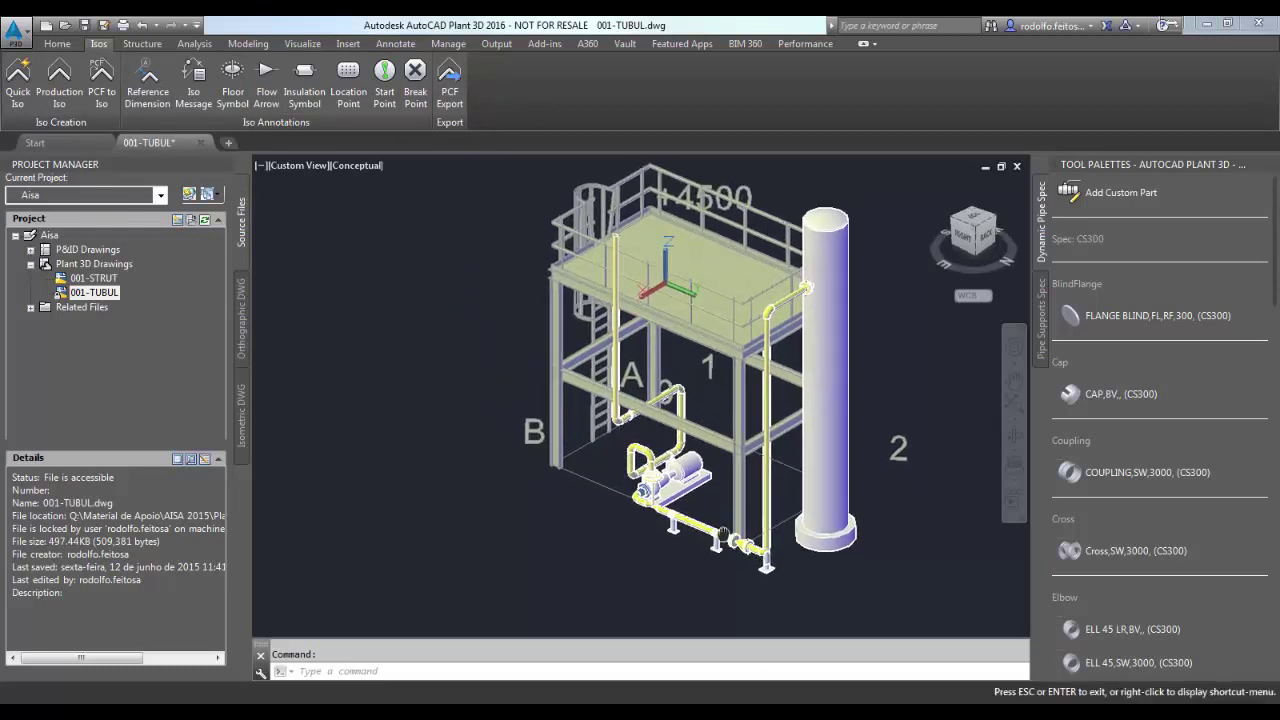
{"action": "scroll", "coordinate": [630, 468], "scroll_direction": "up", "scroll_amount": 1}
{"action": "scroll", "coordinate": [660, 480], "scroll_direction": "up", "scroll_amount": 1}
{"action": "scroll", "coordinate": [692, 497], "scroll_direction": "up", "scroll_amount": 1}
{"action": "scroll", "coordinate": [692, 497], "scroll_direction": "up", "scroll_amount": 1}
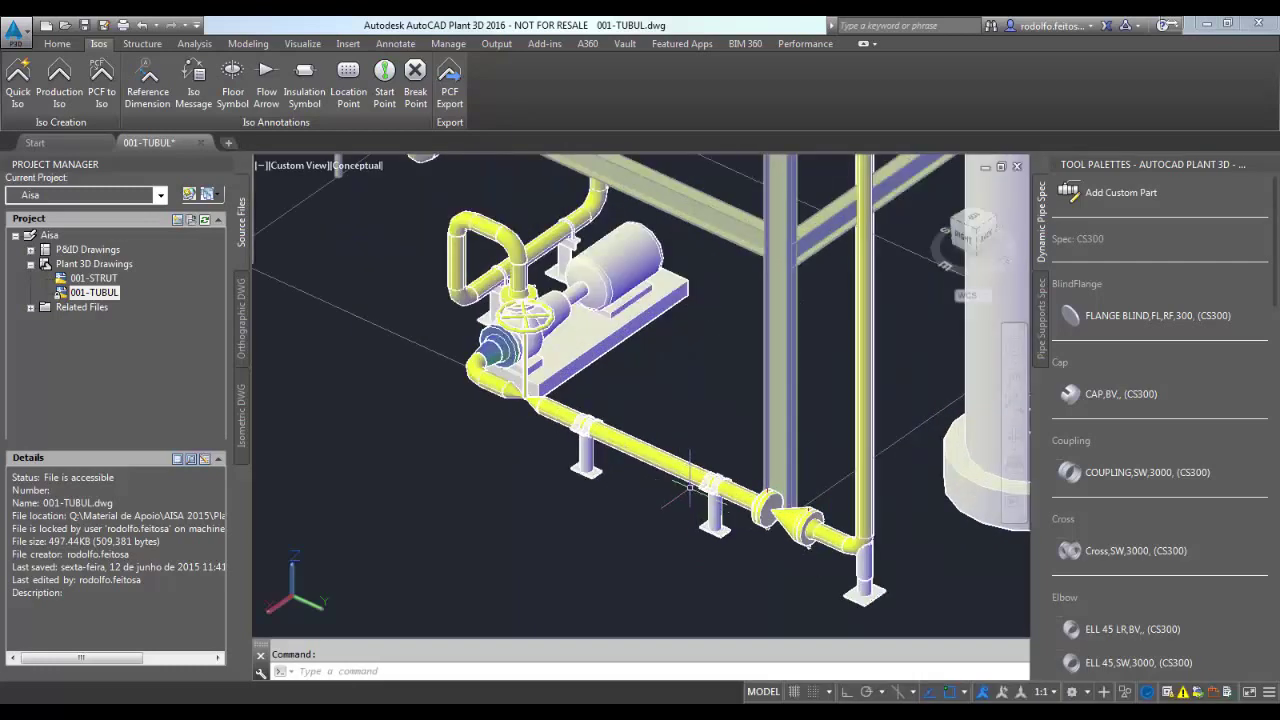
{"action": "middle_click_drag", "start_coordinate": [692, 497], "coordinate": [706, 528]}
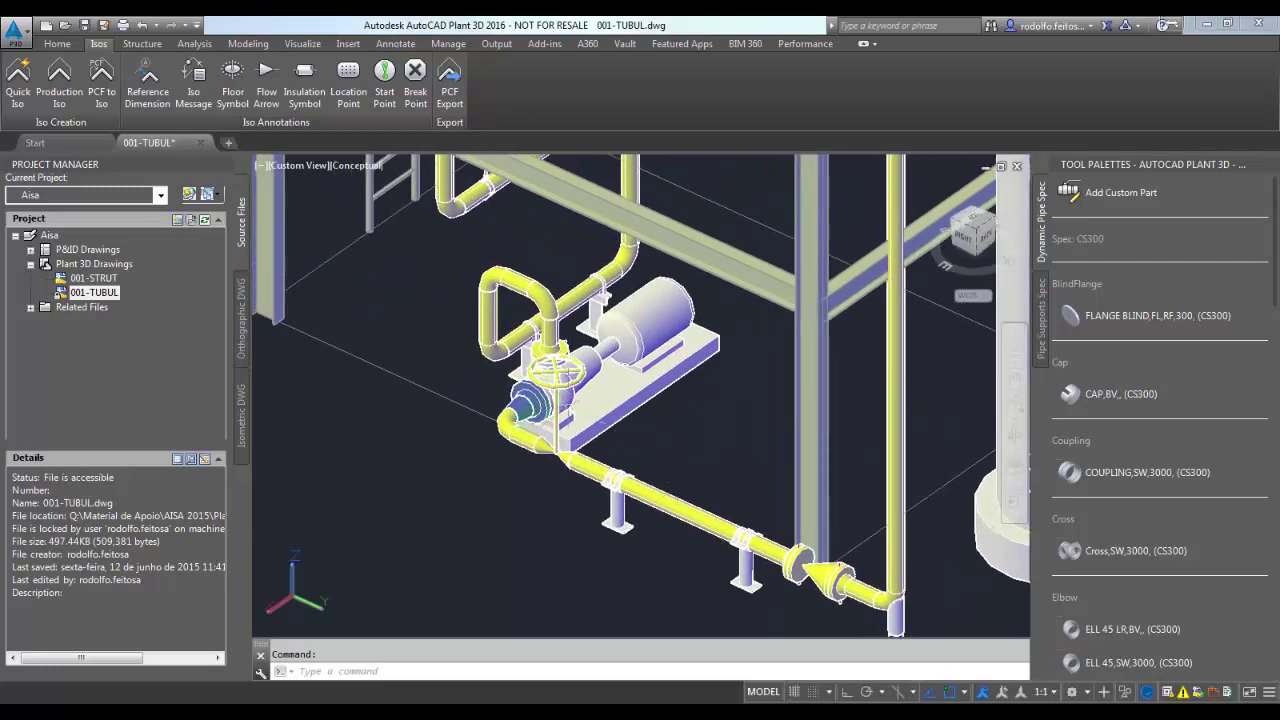
{"action": "mouse_move", "coordinate": [565, 407]}
{"action": "middle_mouse_down", "text": "shift"}
{"action": "mouse_move", "coordinate": [652, 395]}
{"action": "mouse_move", "coordinate": [652, 314]}
{"action": "mouse_move", "coordinate": [631, 314]}
{"action": "middle_mouse_up", "text": "shift"}
{"action": "scroll", "coordinate": [629, 320], "scroll_direction": "up", "scroll_amount": 2}
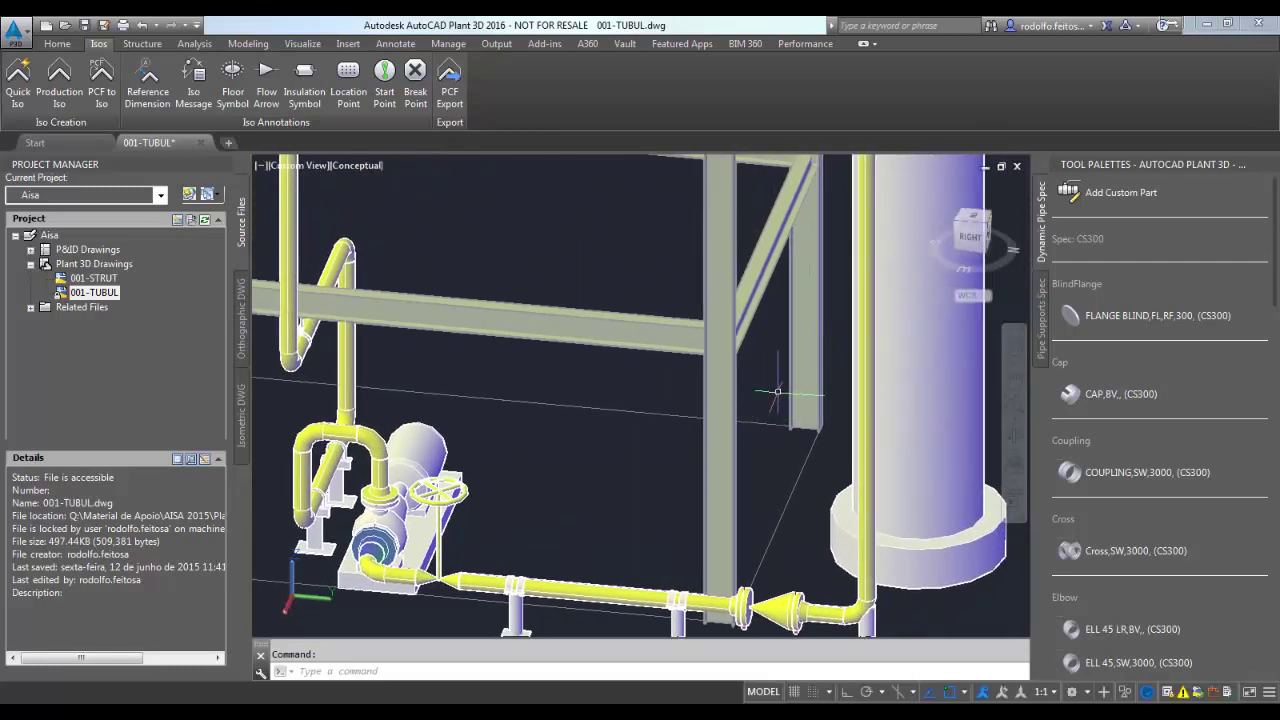
{"action": "mouse_move", "coordinate": [750, 400]}
{"action": "middle_mouse_down", "text": "shift"}
{"action": "mouse_move", "coordinate": [728, 414]}
{"action": "mouse_move", "coordinate": [709, 406]}
{"action": "middle_mouse_up", "text": "shift"}
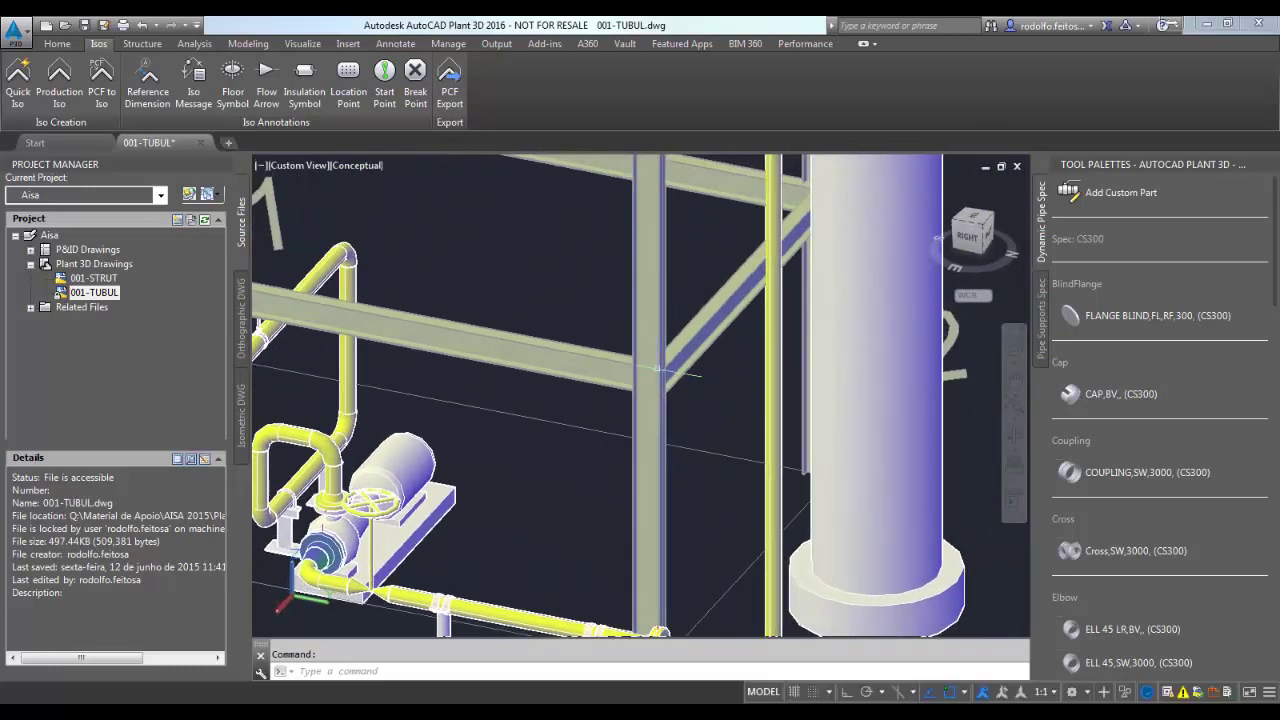
{"action": "left_click", "coordinate": [147, 94]}
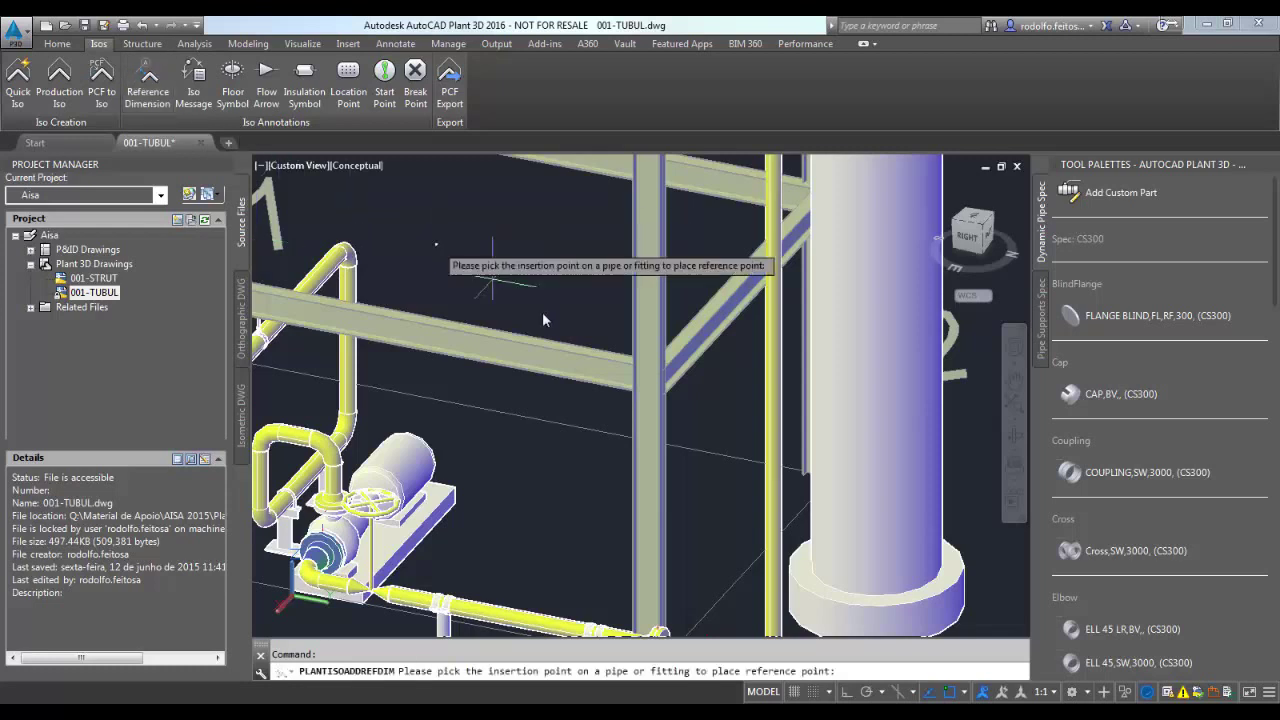
{"action": "left_click", "coordinate": [771, 353]}
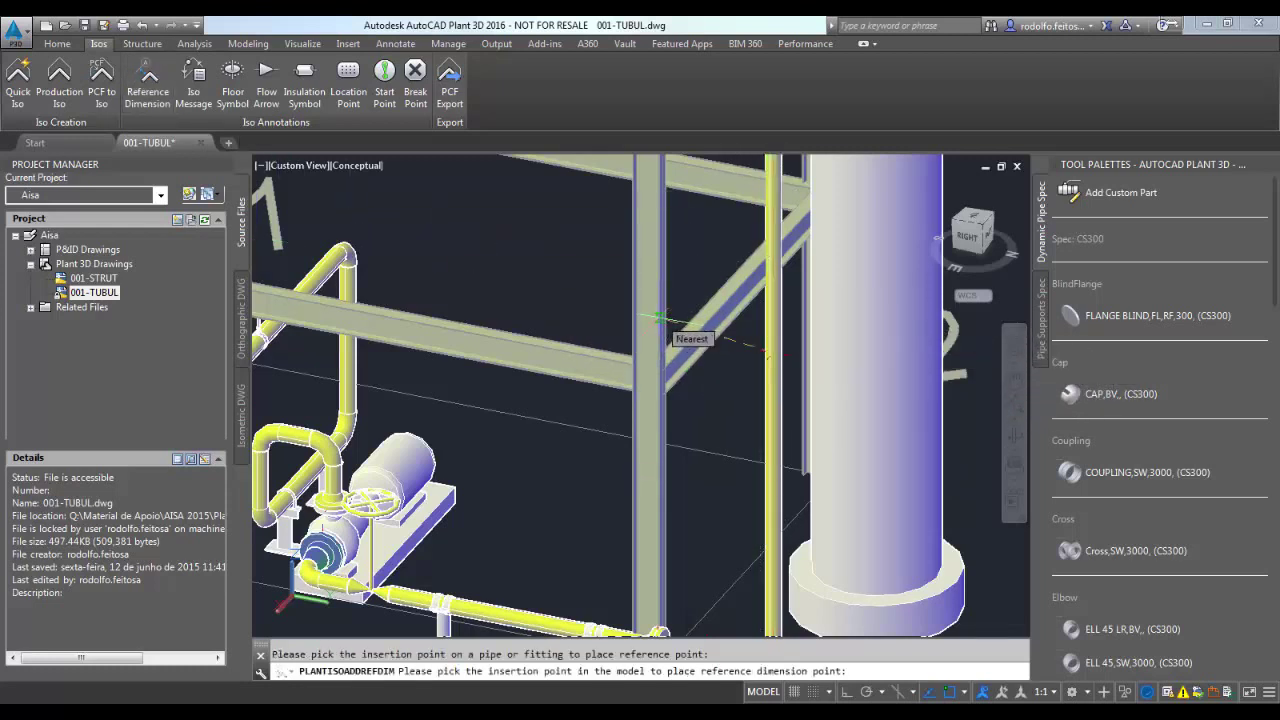
{"action": "left_click", "coordinate": [662, 300]}
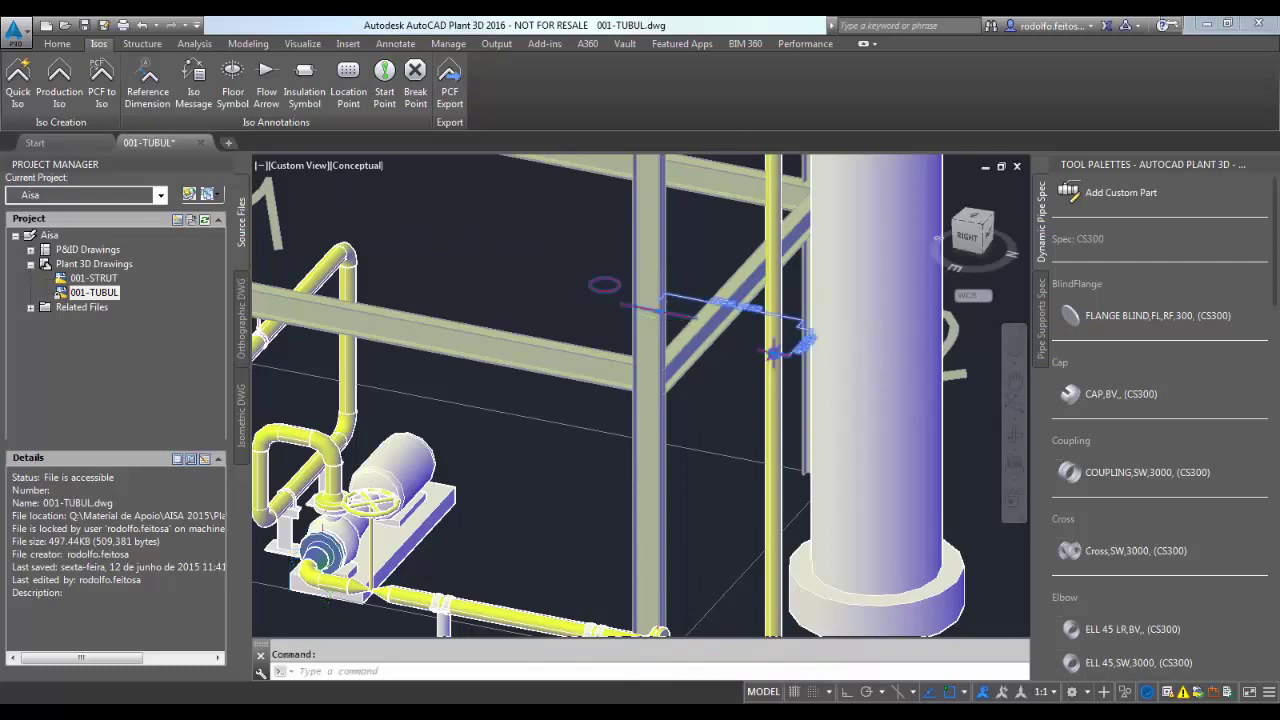
{"action": "scroll", "coordinate": [770, 352], "scroll_direction": "down", "scroll_amount": 2}
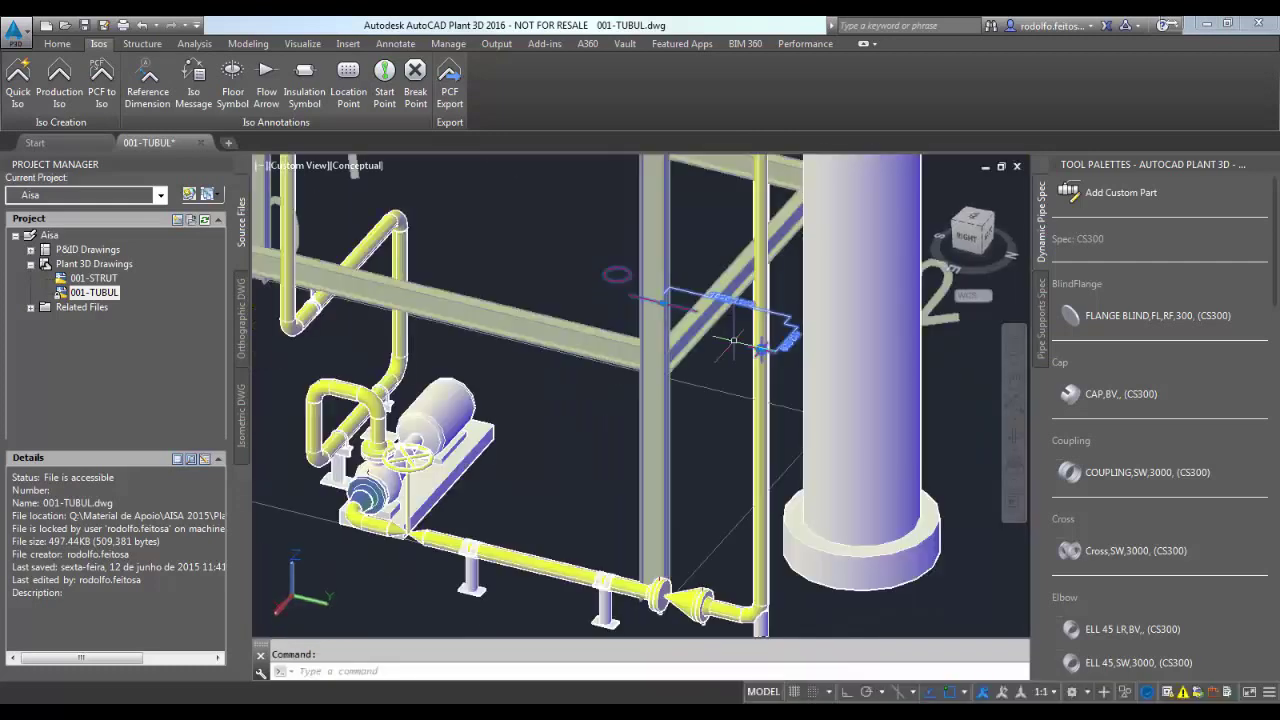
{"action": "key", "text": "Escape"}
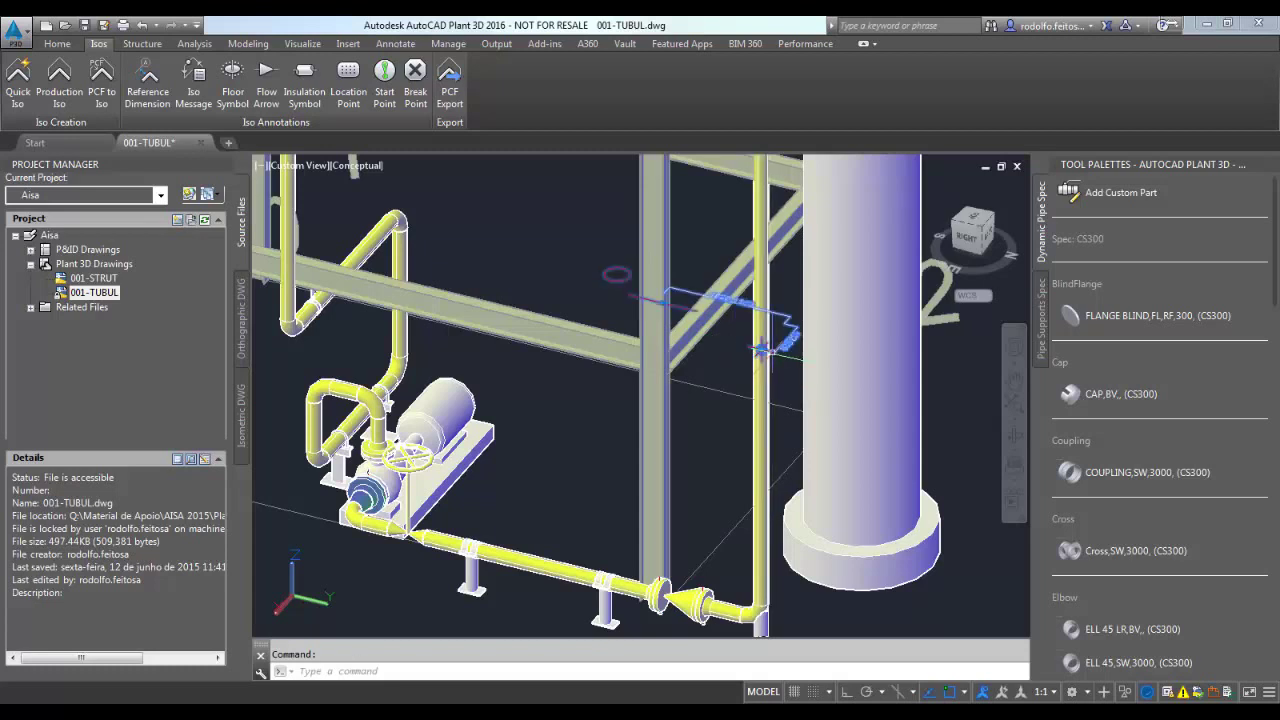
{"action": "mouse_move", "coordinate": [761, 349]}
{"action": "middle_mouse_down", "text": "shift"}
{"action": "mouse_move", "coordinate": [757, 409]}
{"action": "mouse_move", "coordinate": [783, 340]}
{"action": "mouse_move", "coordinate": [723, 426]}
{"action": "mouse_move", "coordinate": [751, 363]}
{"action": "mouse_move", "coordinate": [737, 359]}
{"action": "middle_mouse_up", "text": "shift"}
{"action": "scroll", "coordinate": [783, 335], "scroll_direction": "up", "scroll_amount": 2}
{"action": "scroll", "coordinate": [783, 330], "scroll_direction": "up", "scroll_amount": 2}
{"action": "scroll", "coordinate": [783, 328], "scroll_direction": "up", "scroll_amount": 2}
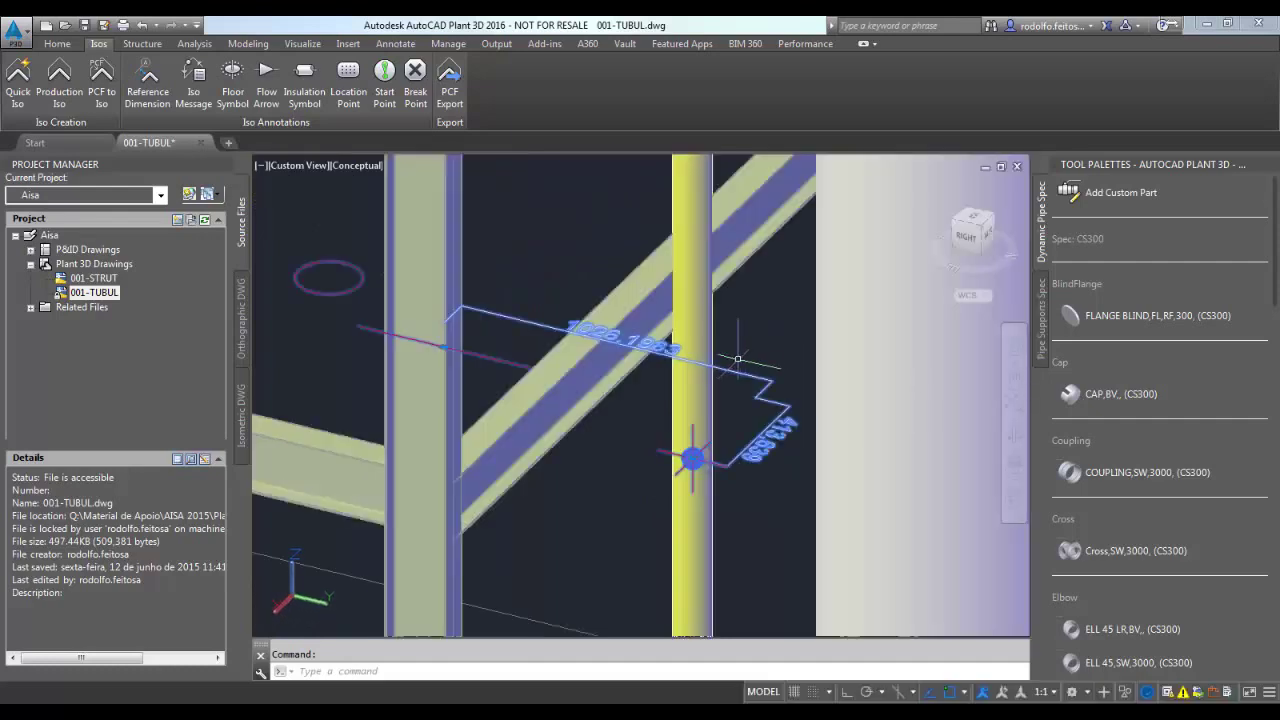
{"action": "scroll", "coordinate": [737, 359], "scroll_direction": "down", "scroll_amount": 5}
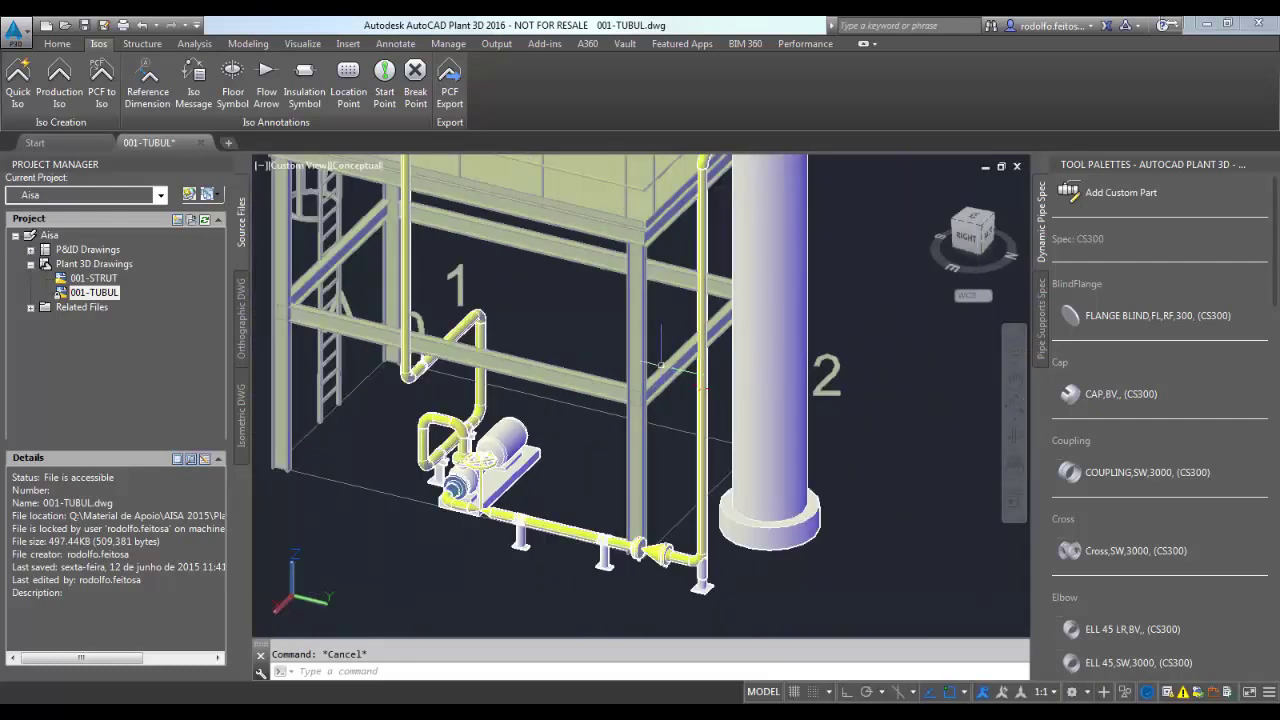
{"action": "middle_click_drag", "start_coordinate": [660, 366], "coordinate": [712, 418]}
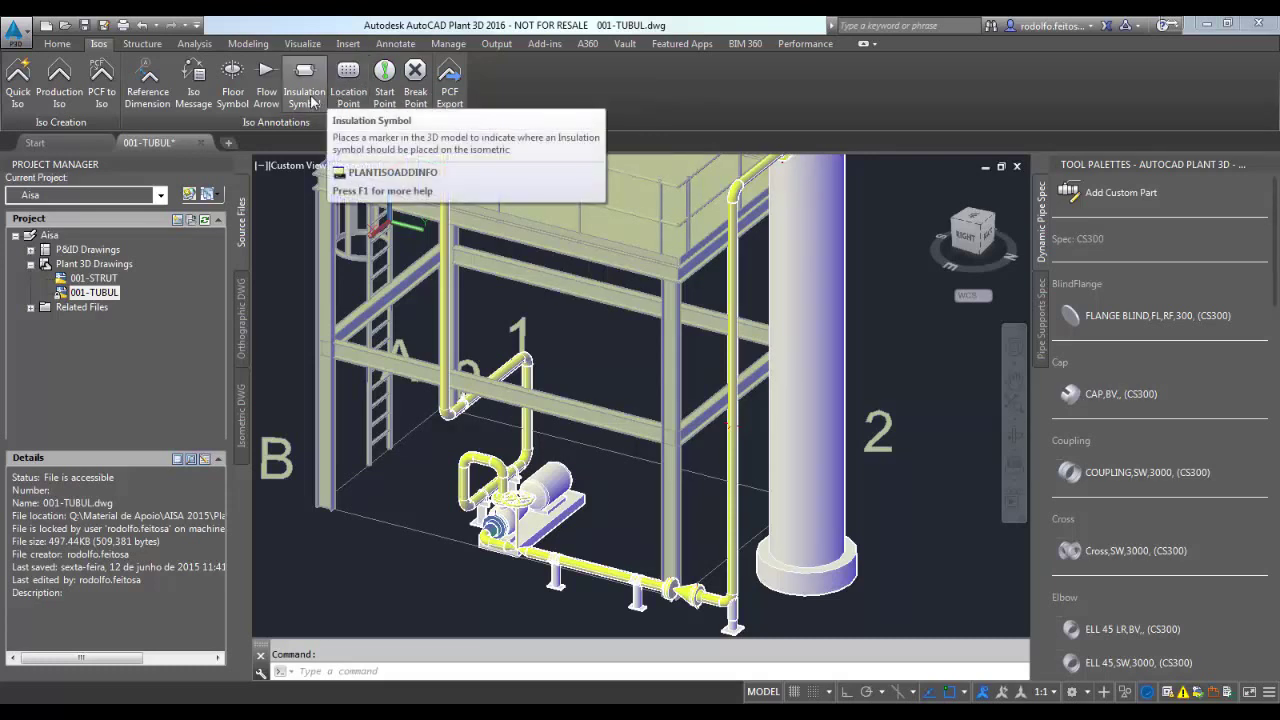
Place an isometric annotation marker on the pump's horizontal outlet pipe and accept its direction.
{"action": "left_click", "coordinate": [267, 100]}
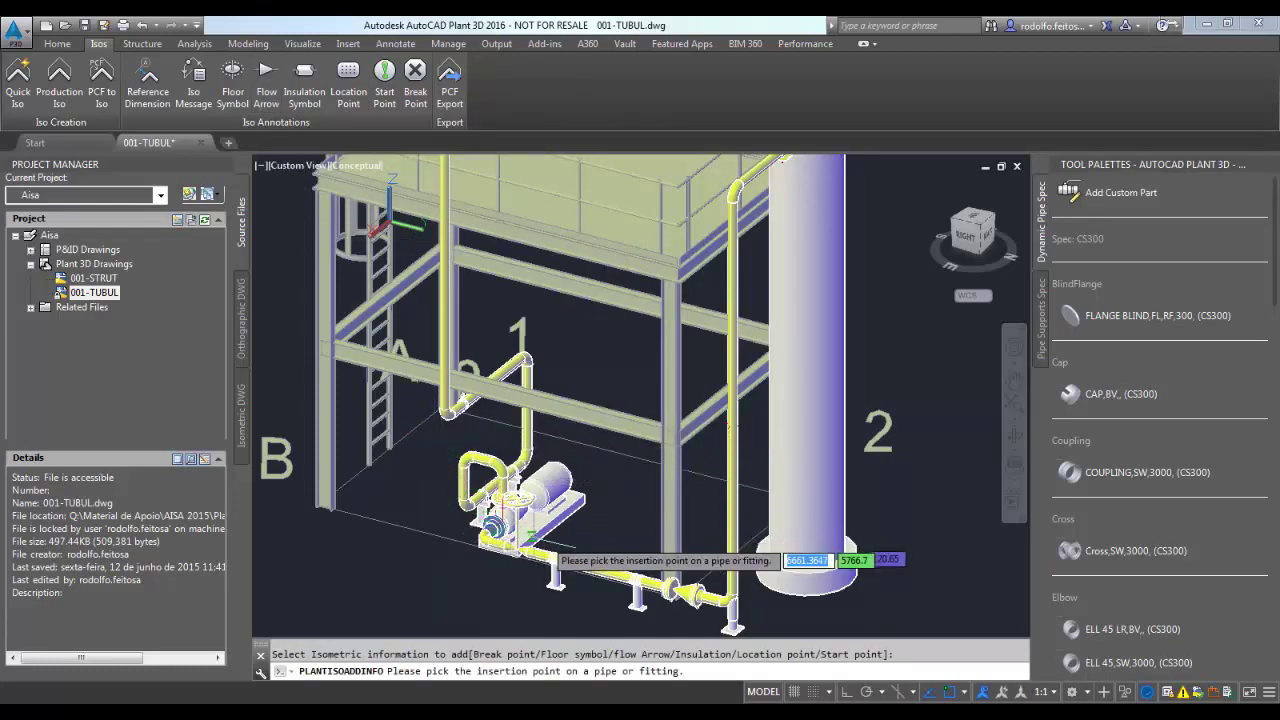
{"action": "middle_click_drag", "start_coordinate": [537, 462], "coordinate": [537, 412]}
{"action": "scroll", "coordinate": [537, 490], "scroll_direction": "down", "scroll_amount": 2}
{"action": "scroll", "coordinate": [538, 494], "scroll_direction": "up", "scroll_amount": 2}
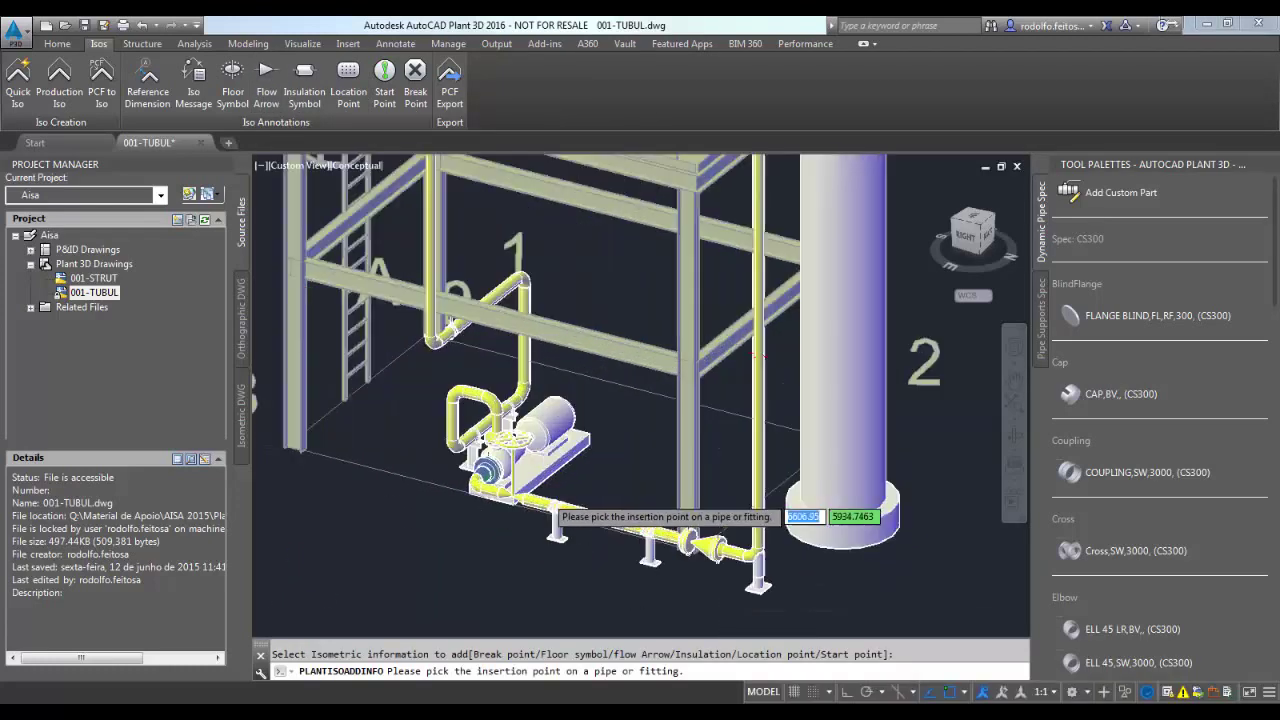
{"action": "scroll", "coordinate": [540, 498], "scroll_direction": "up", "scroll_amount": 2}
{"action": "scroll", "coordinate": [541, 504], "scroll_direction": "up", "scroll_amount": 2}
{"action": "scroll", "coordinate": [550, 507], "scroll_direction": "down", "scroll_amount": 1}
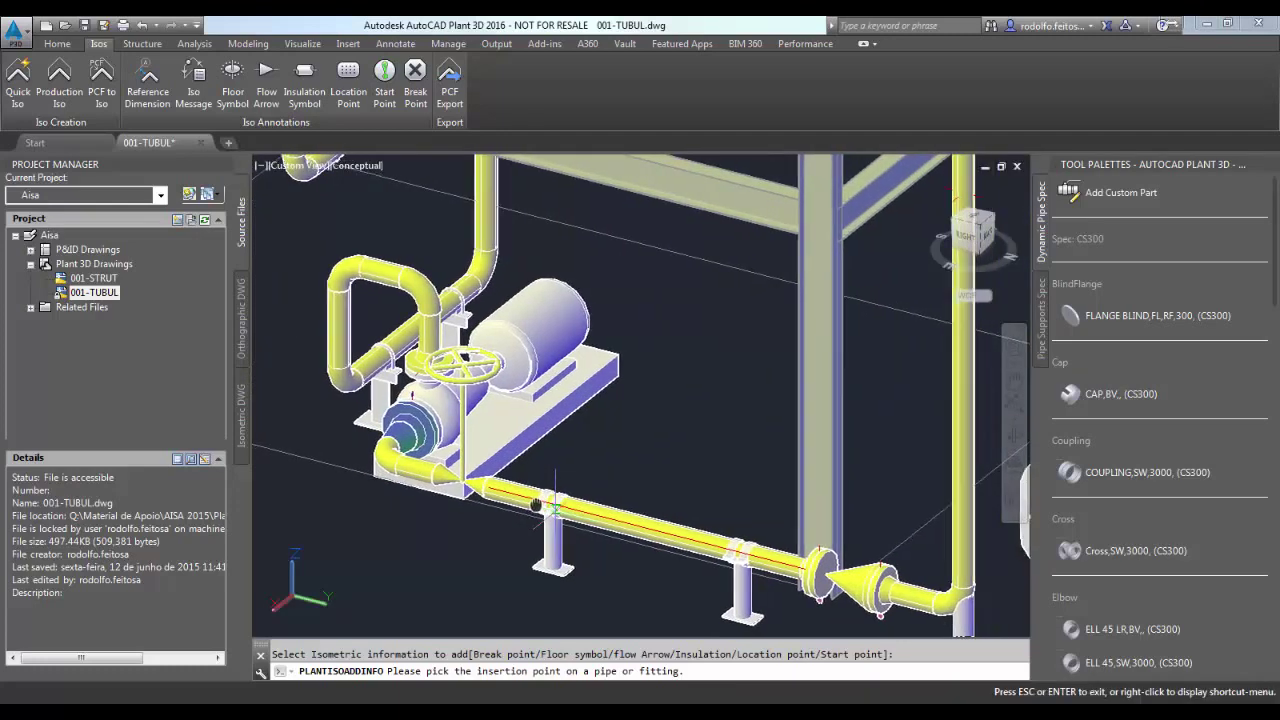
{"action": "scroll", "coordinate": [562, 508], "scroll_direction": "up", "scroll_amount": 1}
{"action": "left_click", "coordinate": [573, 508]}
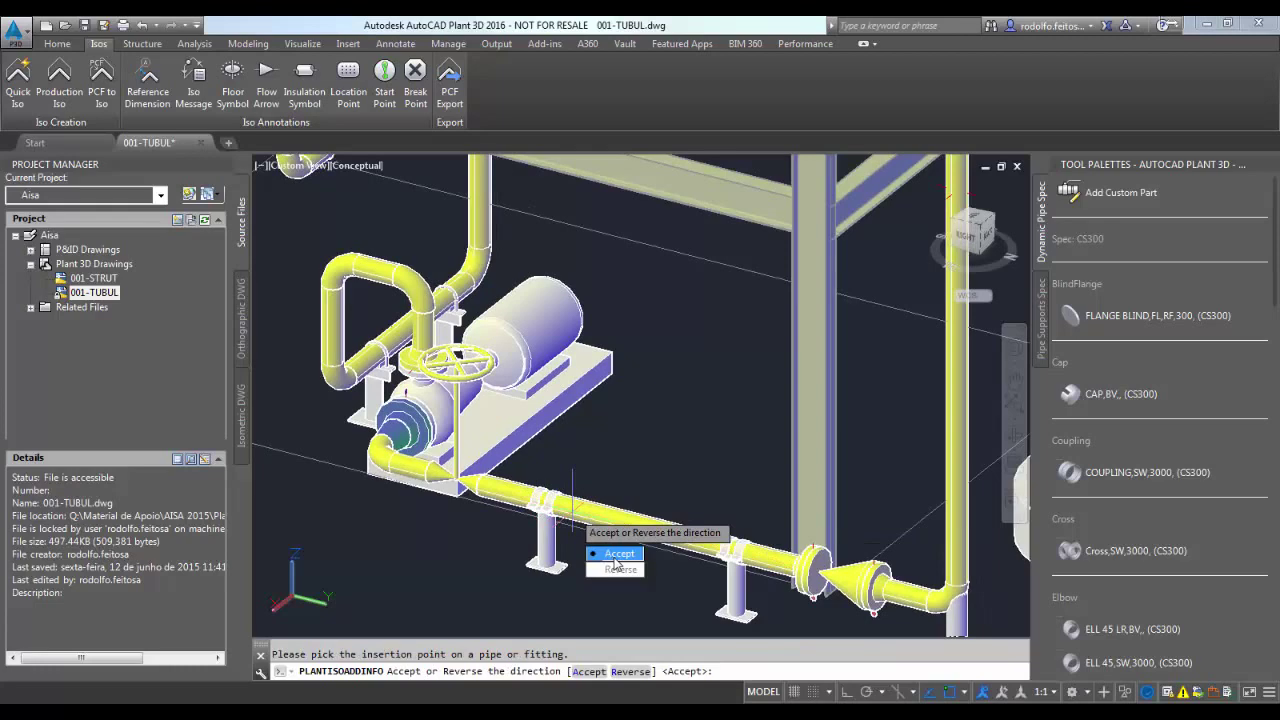
{"action": "left_click", "coordinate": [617, 556]}
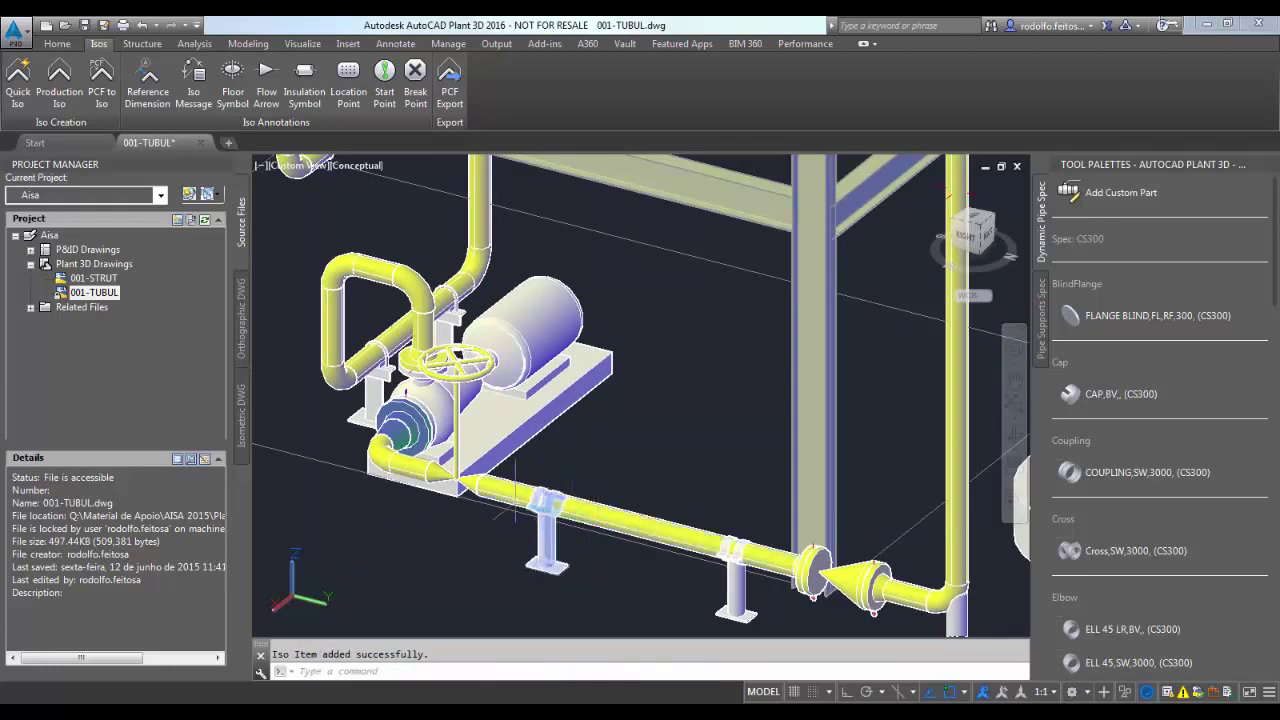
{"action": "scroll", "coordinate": [515, 498], "scroll_direction": "down", "scroll_amount": 5}
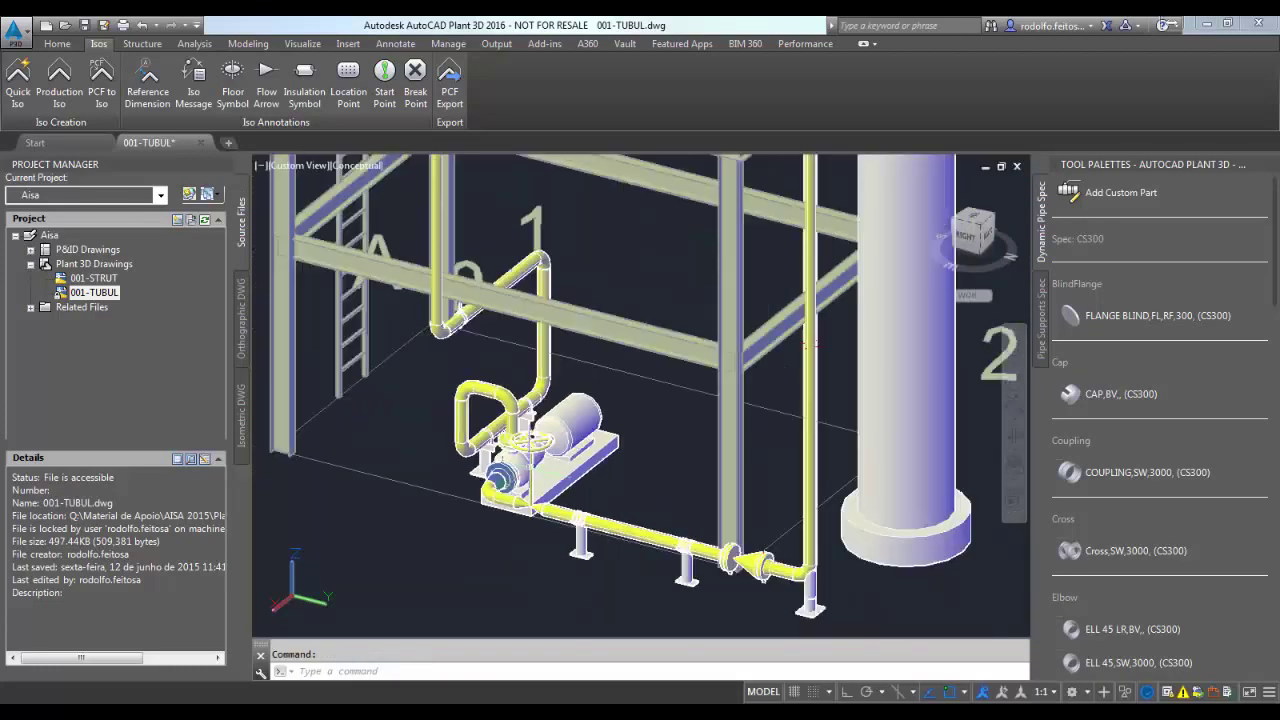
{"action": "mouse_move", "coordinate": [471, 279]}
{"action": "middle_mouse_down"}
{"action": "mouse_move", "coordinate": [504, 338]}
{"action": "mouse_move", "coordinate": [459, 262]}
{"action": "middle_mouse_up"}
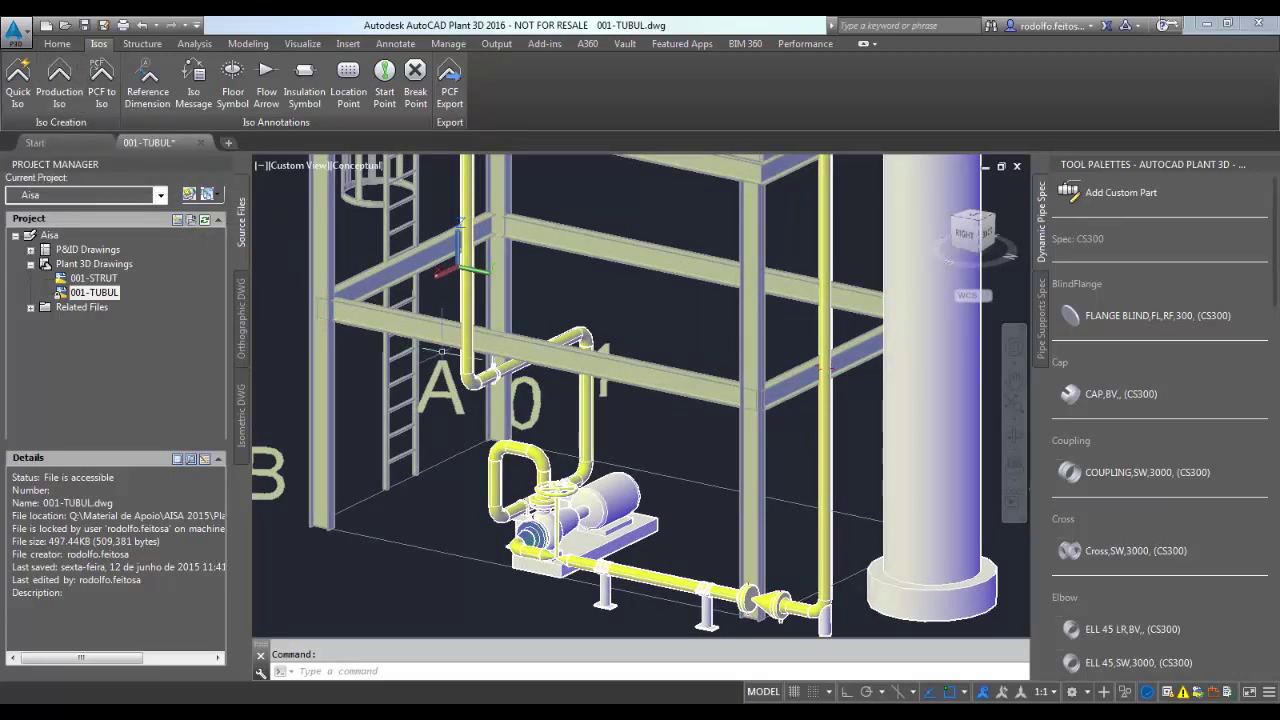
Select the vertical pipe above the pump and extend the selection to its entire line number.
{"action": "left_click", "coordinate": [464, 300]}
{"action": "right_click", "coordinate": [464, 300]}
{"action": "mouse_move", "coordinate": [526, 249]}
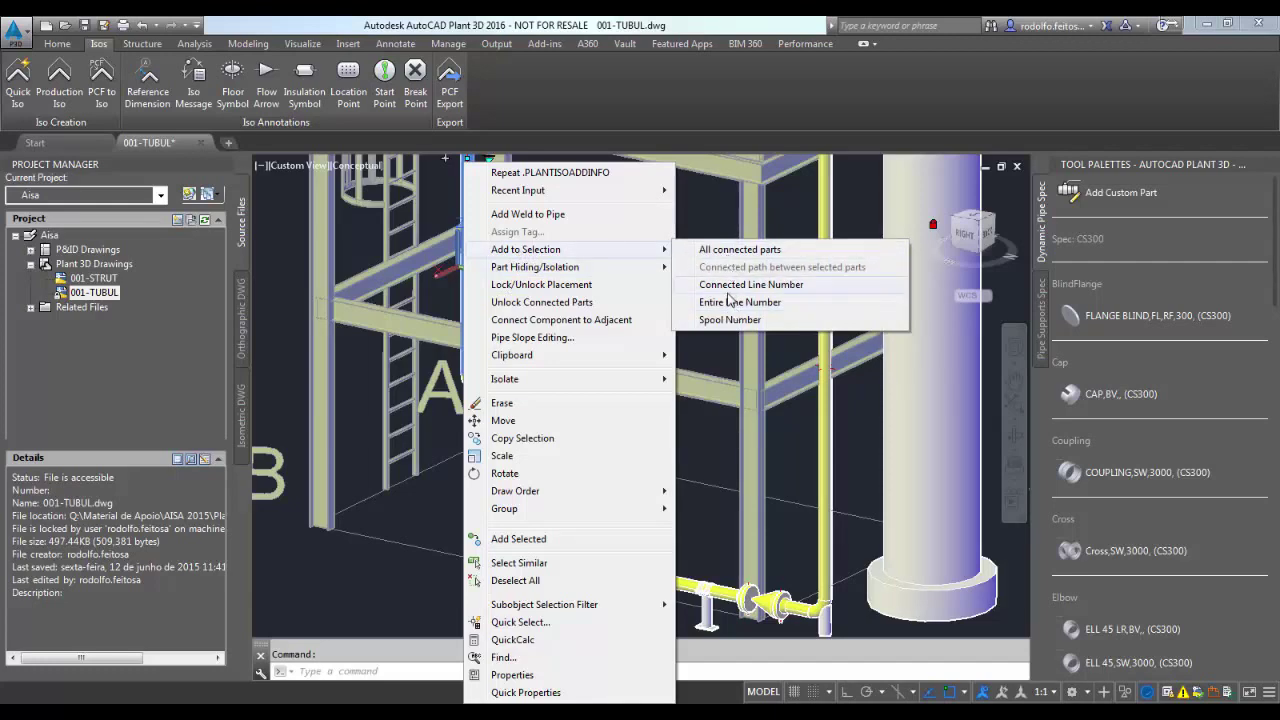
{"action": "left_click", "coordinate": [726, 306]}
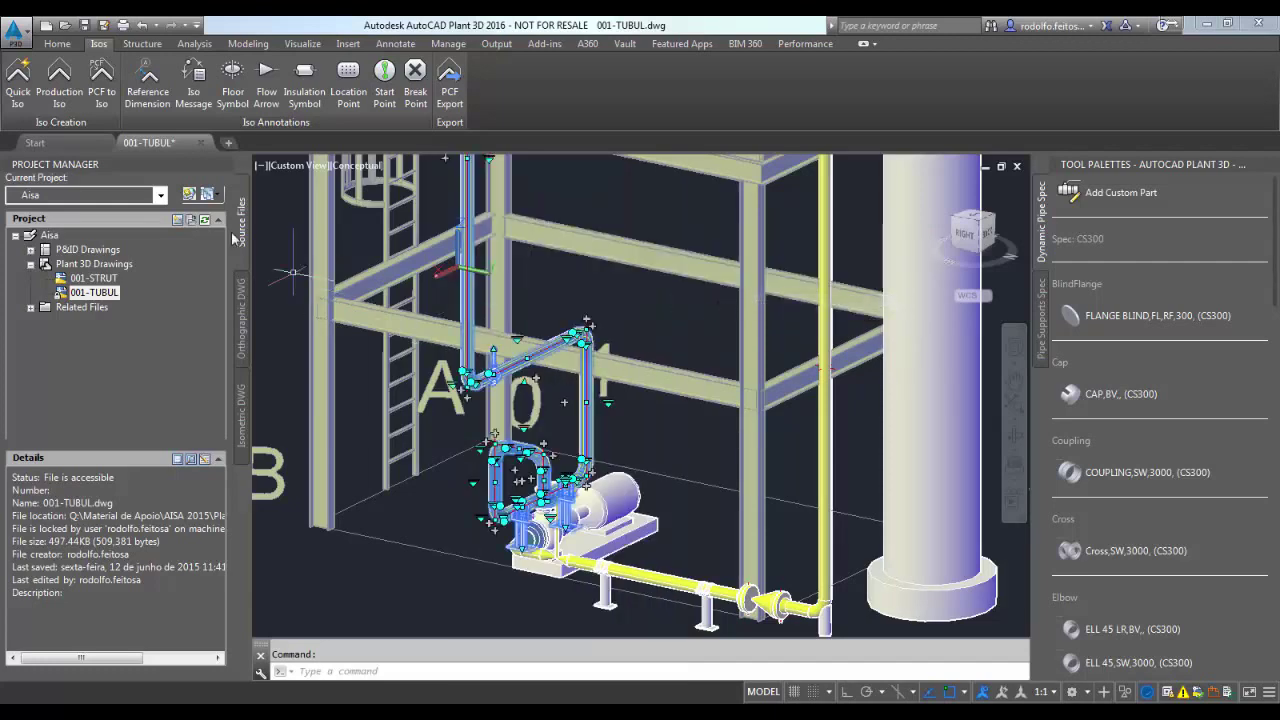
Create a Quick Iso of the selected line using the Check_A2 iso style.
{"action": "left_click", "coordinate": [19, 100]}
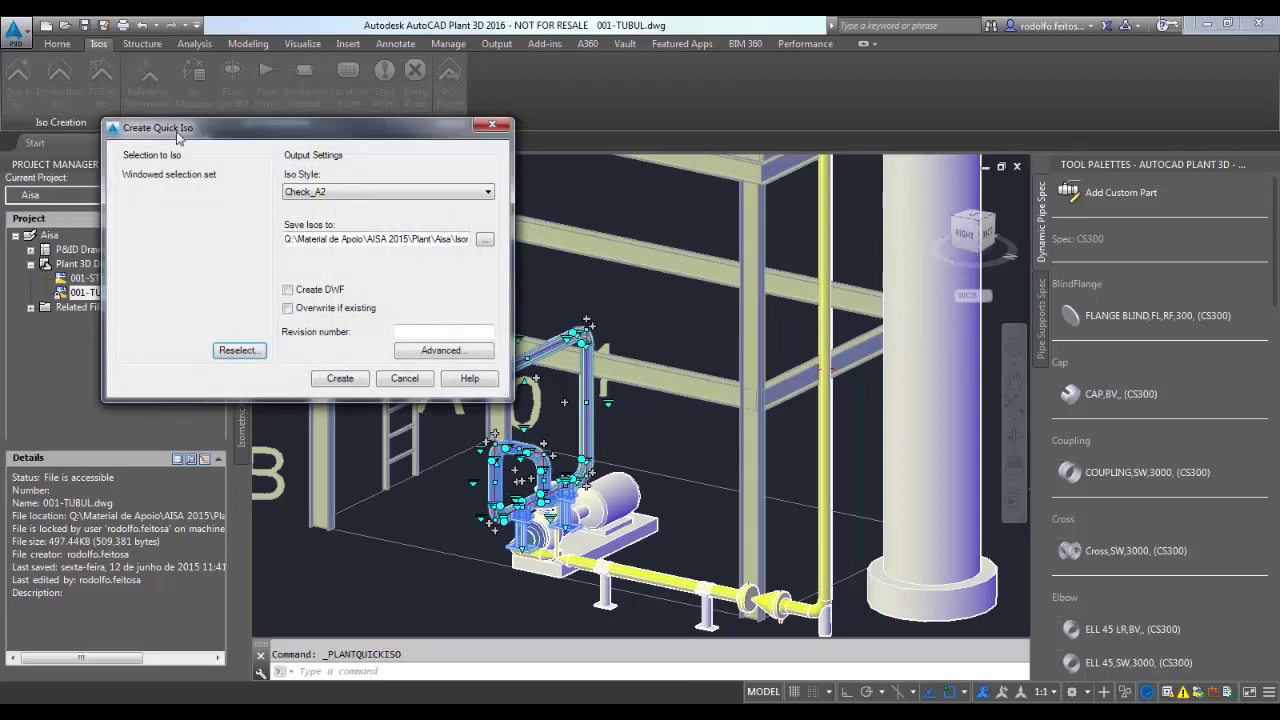
{"action": "left_click_drag", "start_coordinate": [178, 137], "coordinate": [166, 105]}
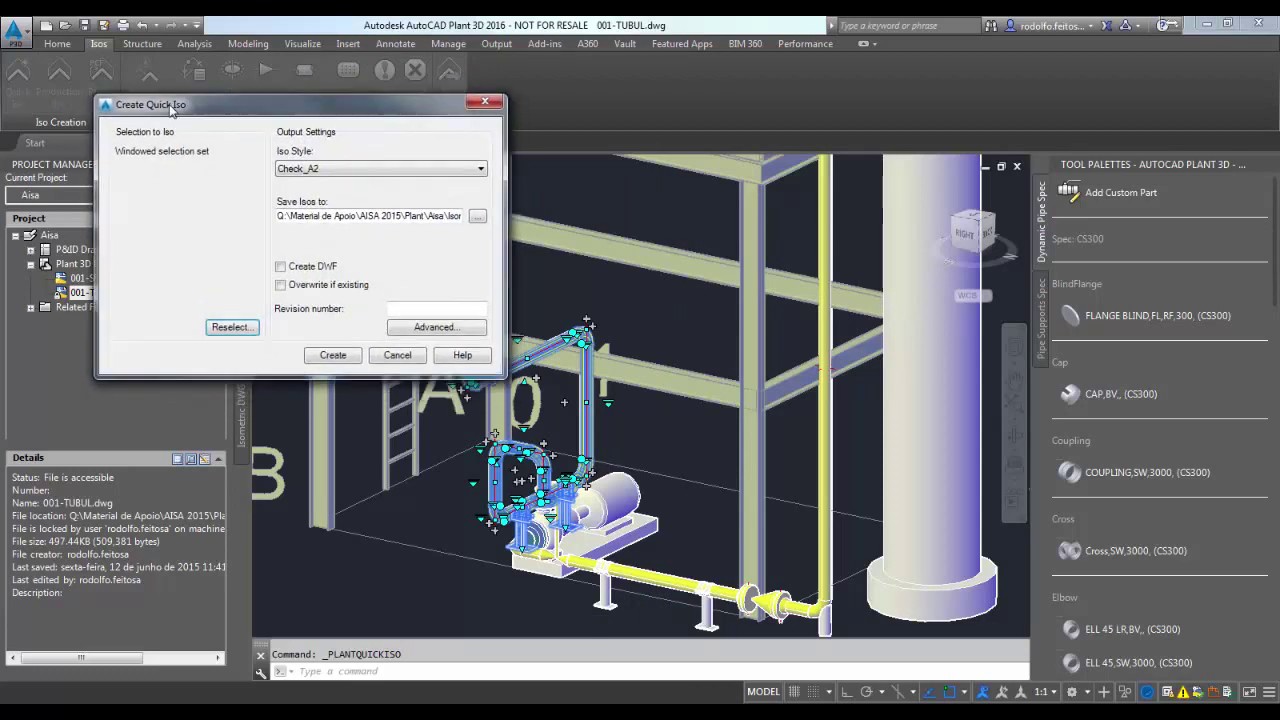
{"action": "left_click", "coordinate": [300, 163]}
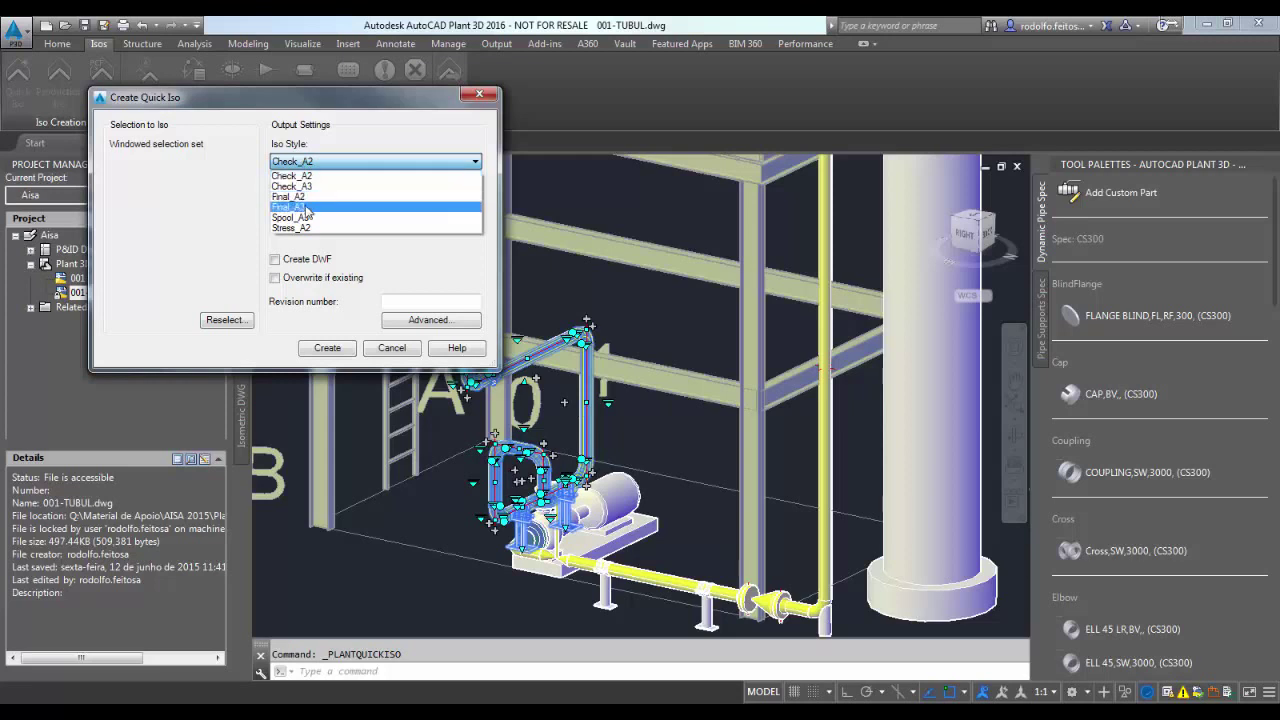
{"action": "left_click", "coordinate": [313, 159]}
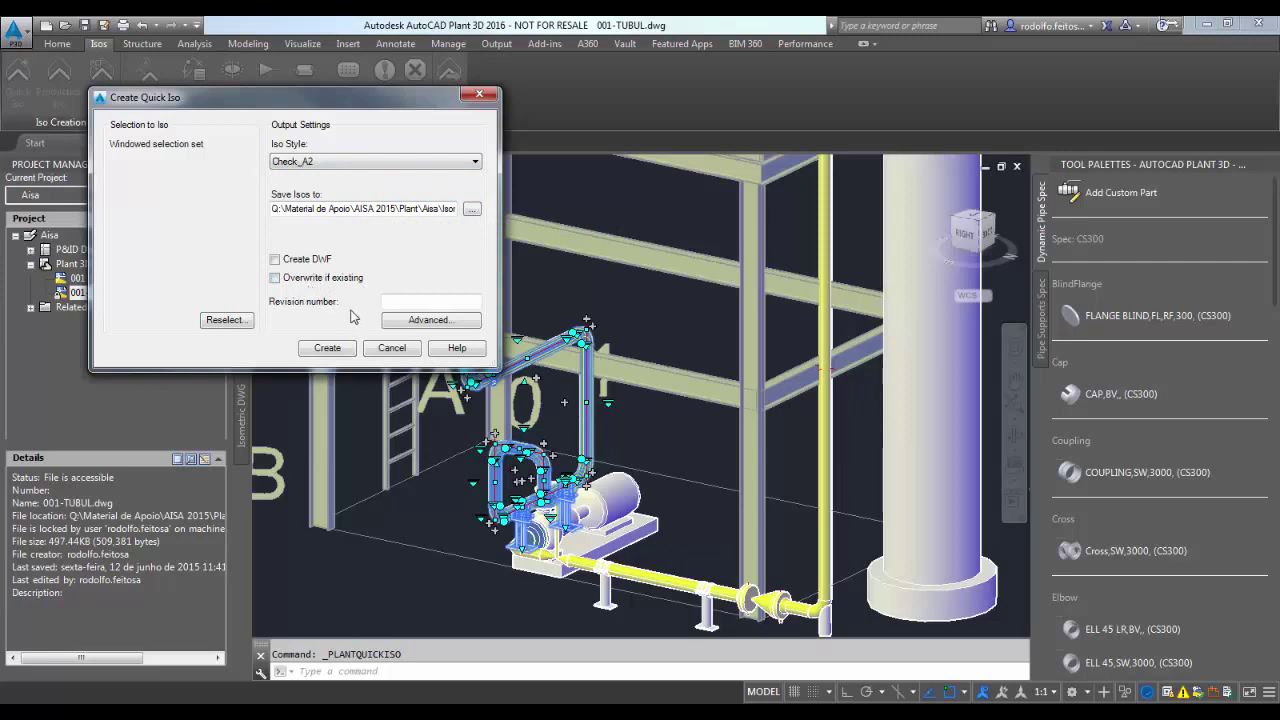
{"action": "left_click", "coordinate": [414, 326]}
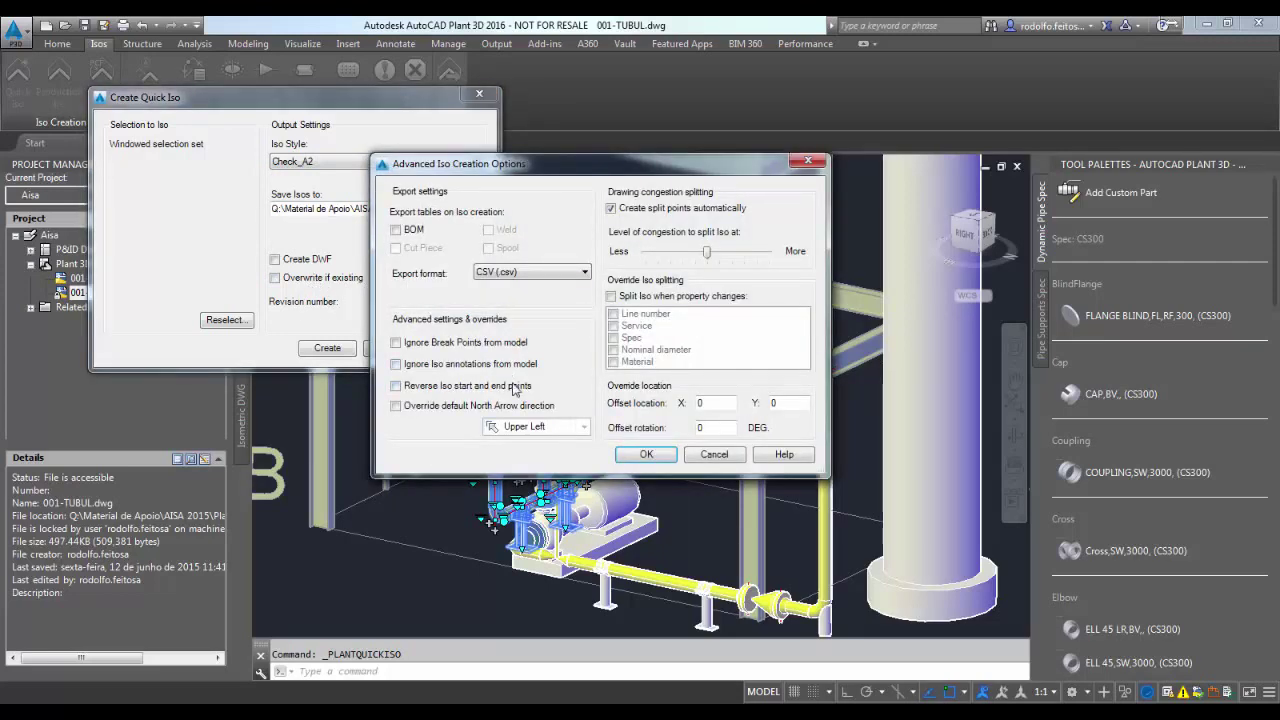
{"action": "left_click", "coordinate": [646, 454]}
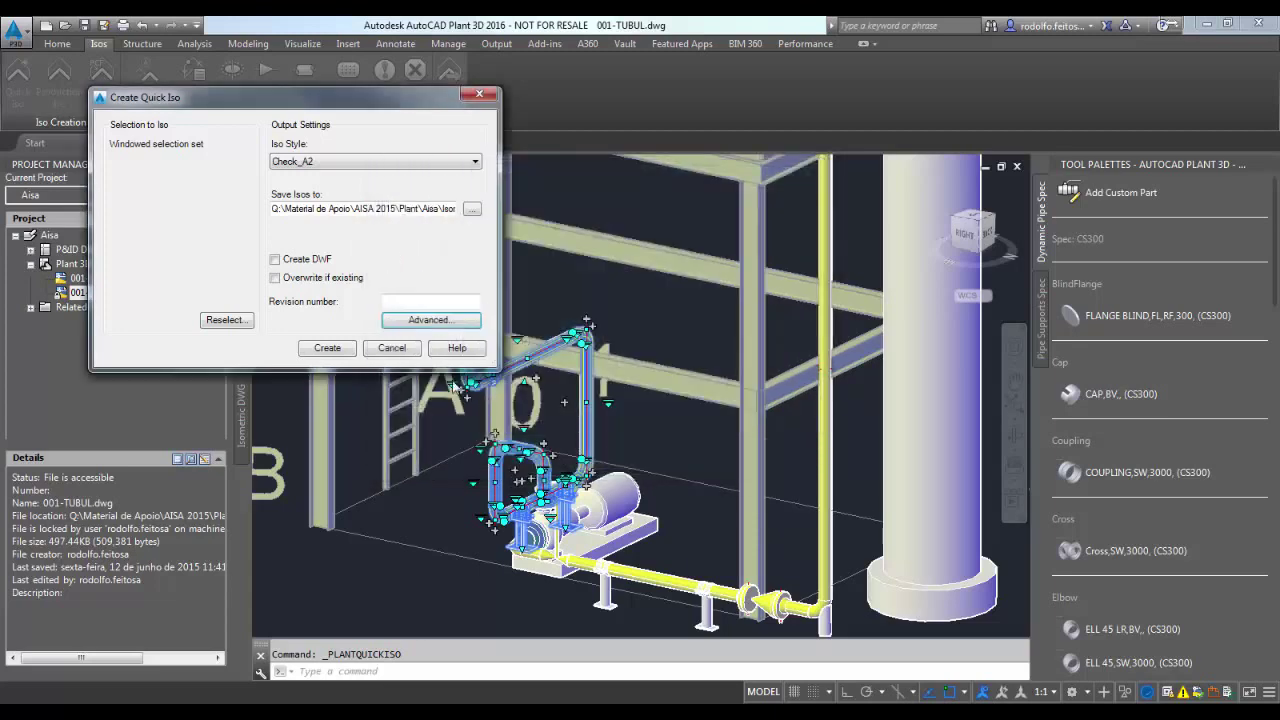
{"action": "left_click", "coordinate": [340, 350]}
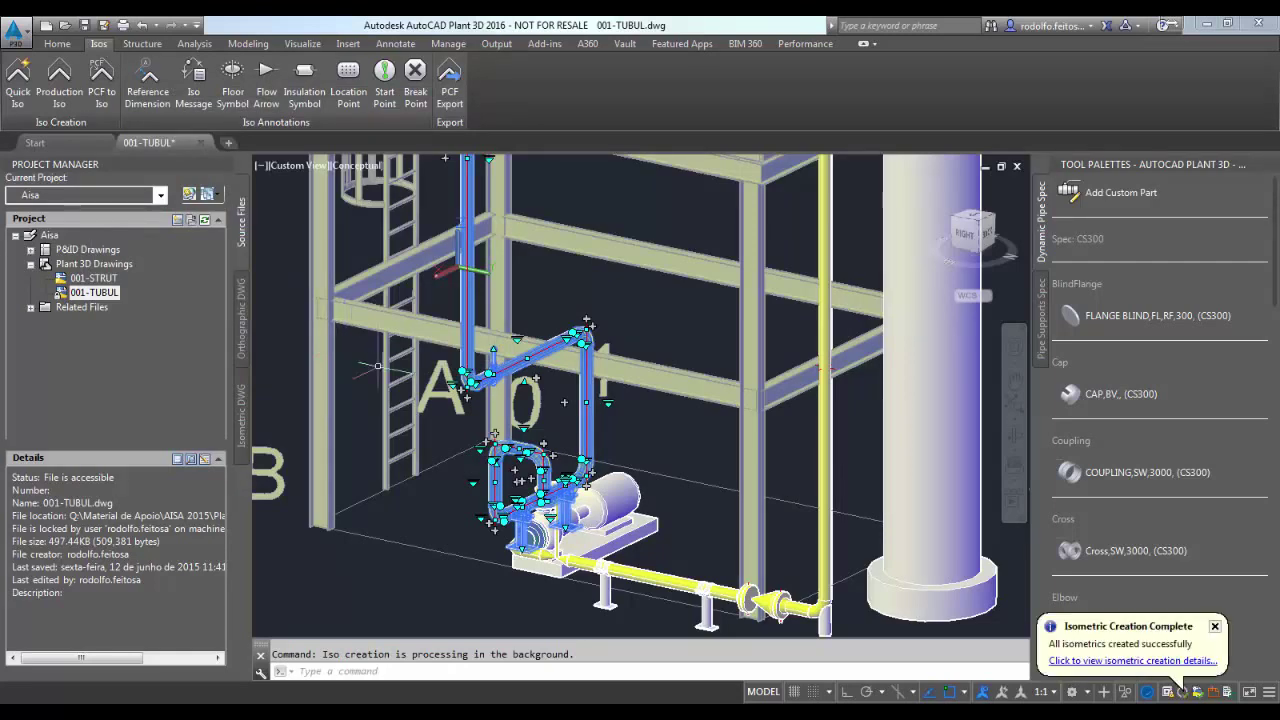
Open UserDefinedLine-1.dwg from the isometric creation results.
{"action": "left_click", "coordinate": [1116, 662]}
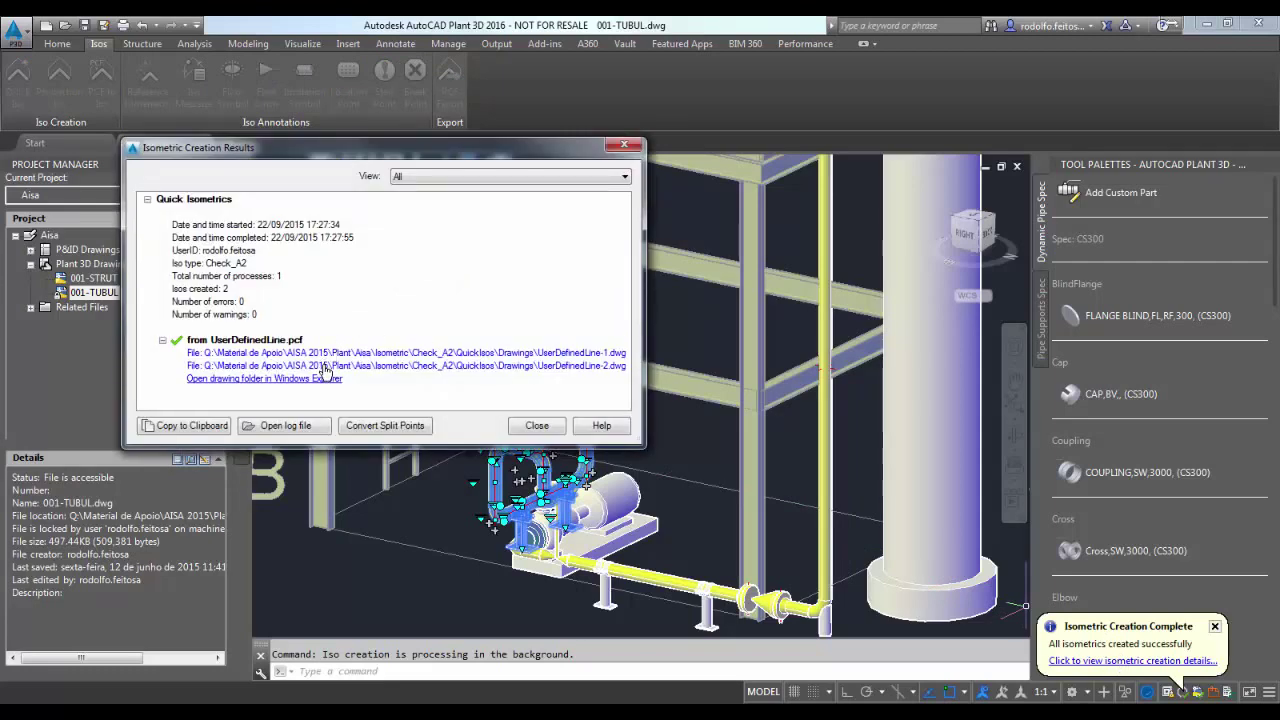
{"action": "left_click", "coordinate": [325, 353]}
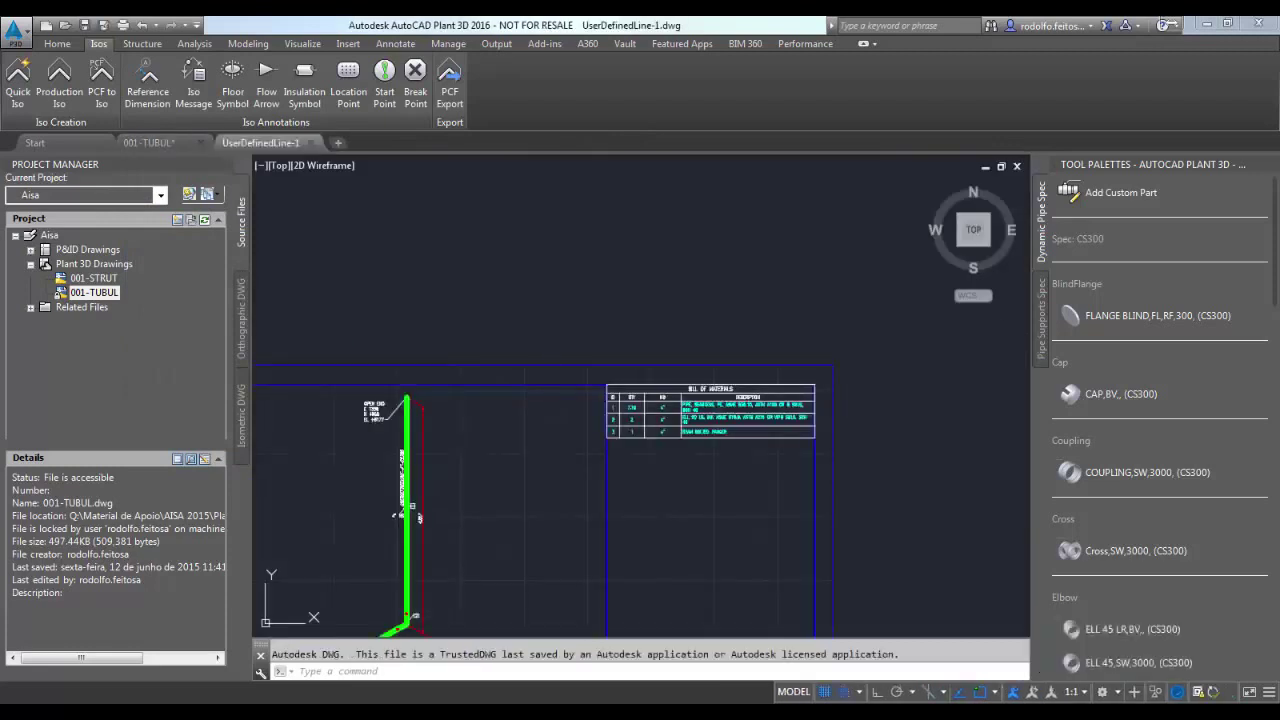
Open UserDefinedLine-2.dwg from the creation results and compare it with UserDefinedLine-1.
{"action": "scroll", "coordinate": [413, 430], "scroll_direction": "up", "scroll_amount": 3}
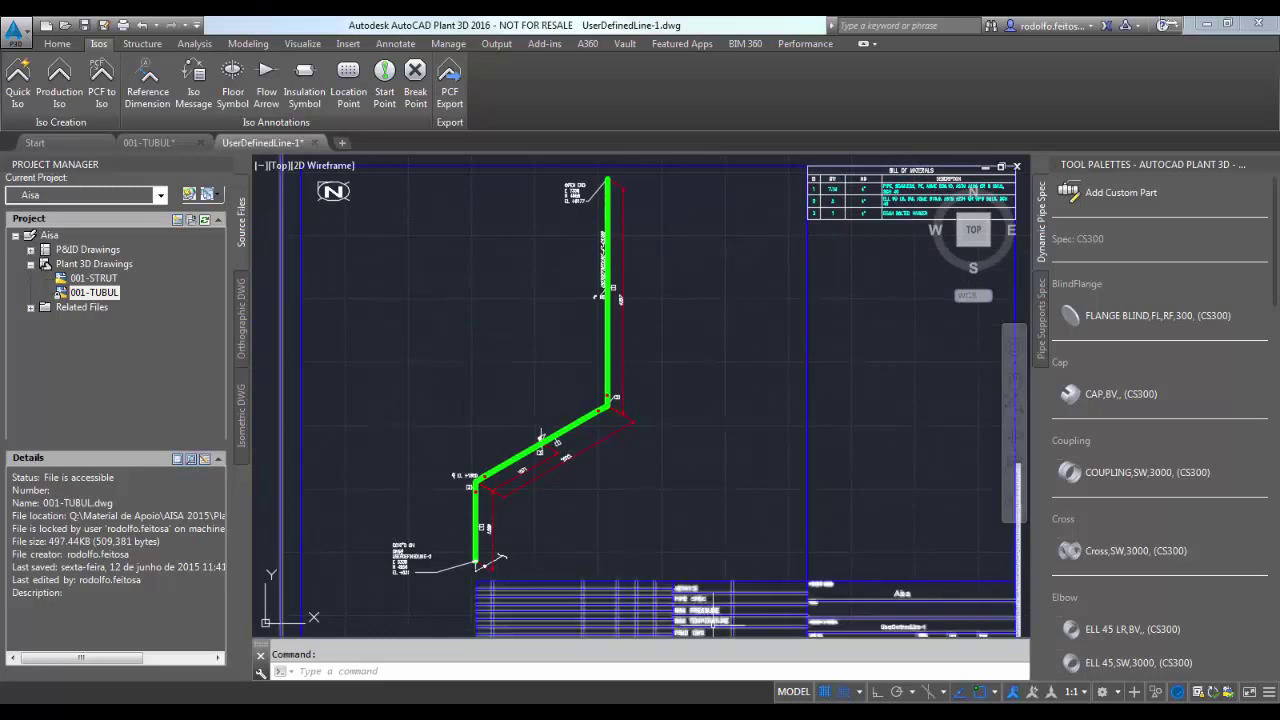
{"action": "left_click", "coordinate": [1213, 697]}
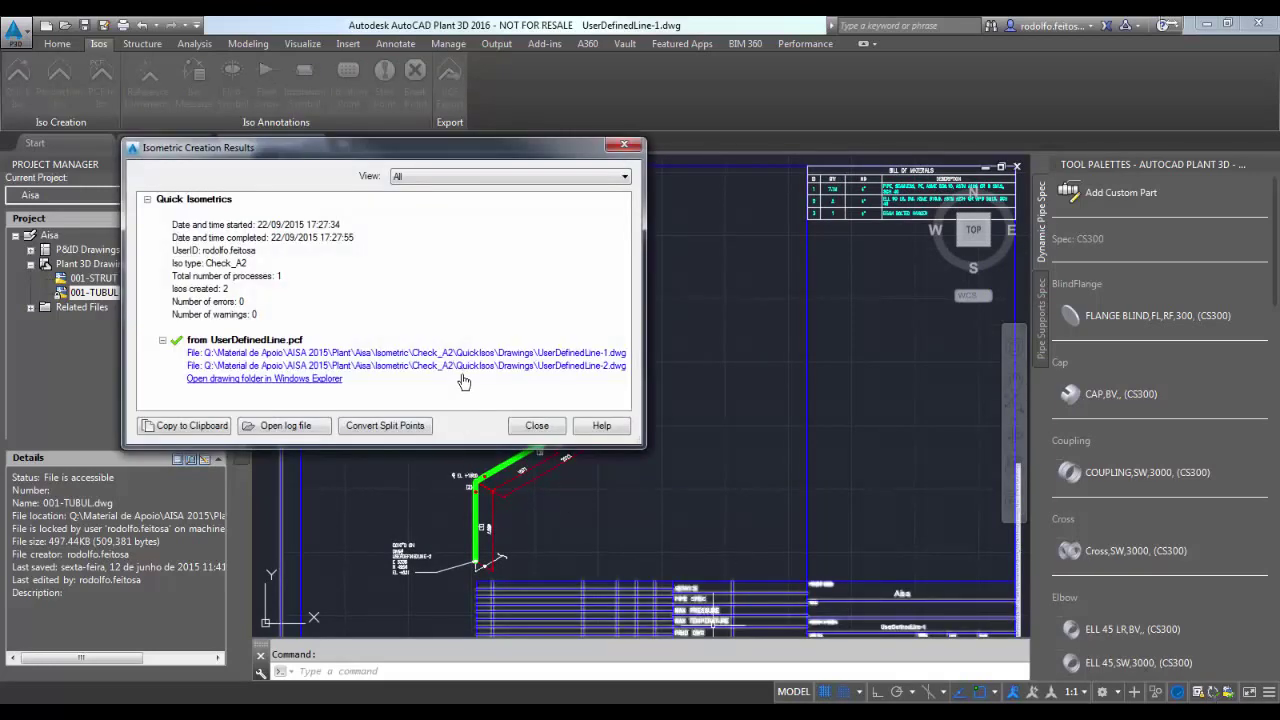
{"action": "left_click", "coordinate": [462, 367]}
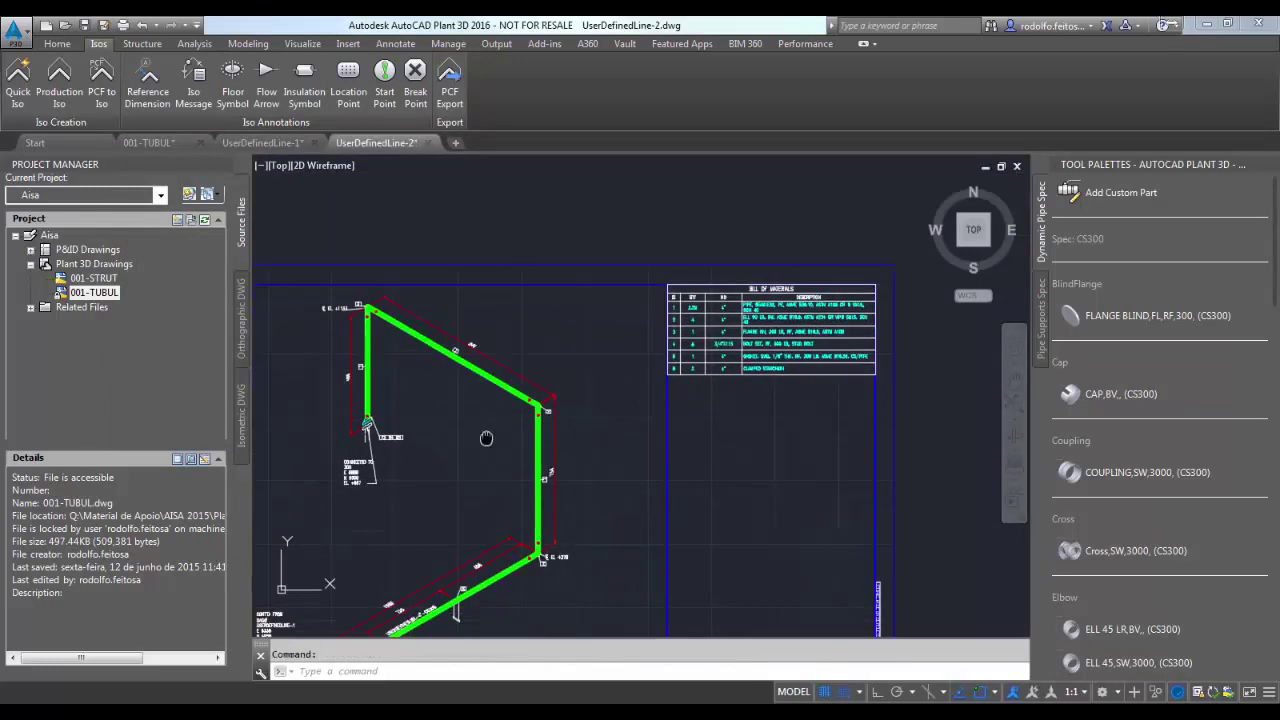
{"action": "middle_click_drag", "start_coordinate": [466, 478], "coordinate": [465, 195]}
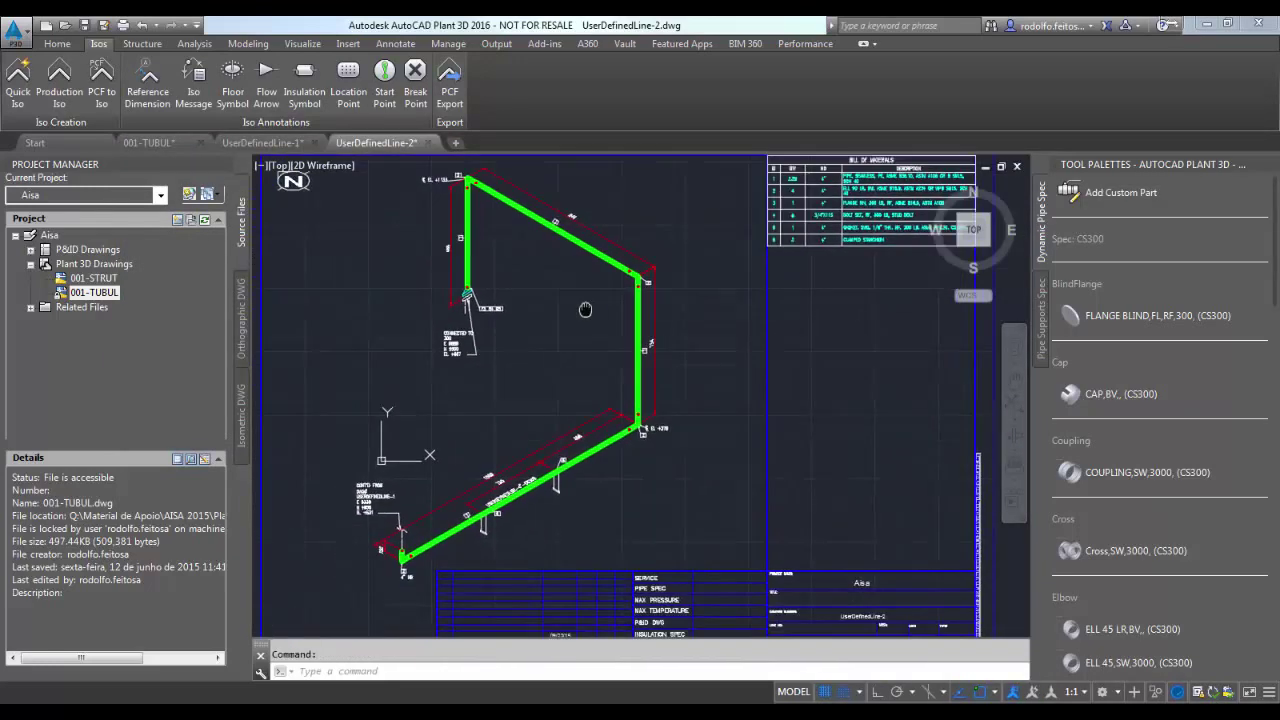
{"action": "left_click", "coordinate": [263, 143]}
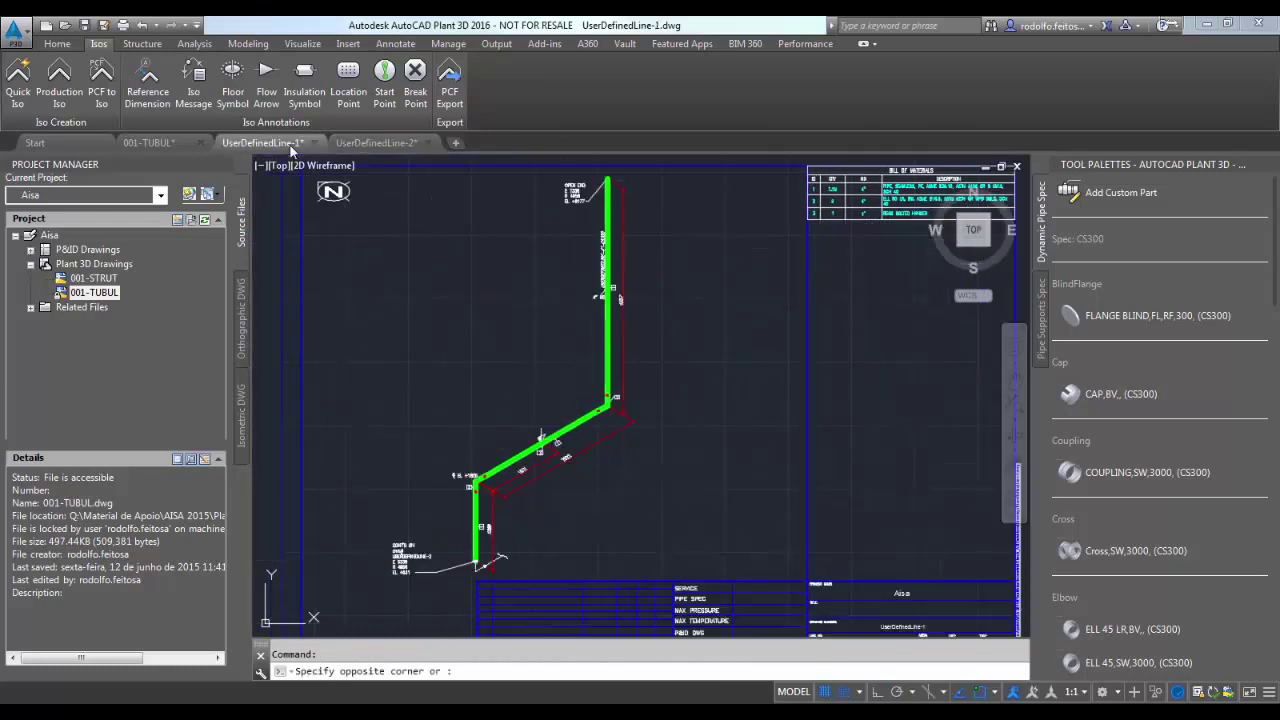
{"action": "left_click", "coordinate": [362, 143]}
{"action": "middle_click_drag", "start_coordinate": [487, 308], "coordinate": [495, 314]}
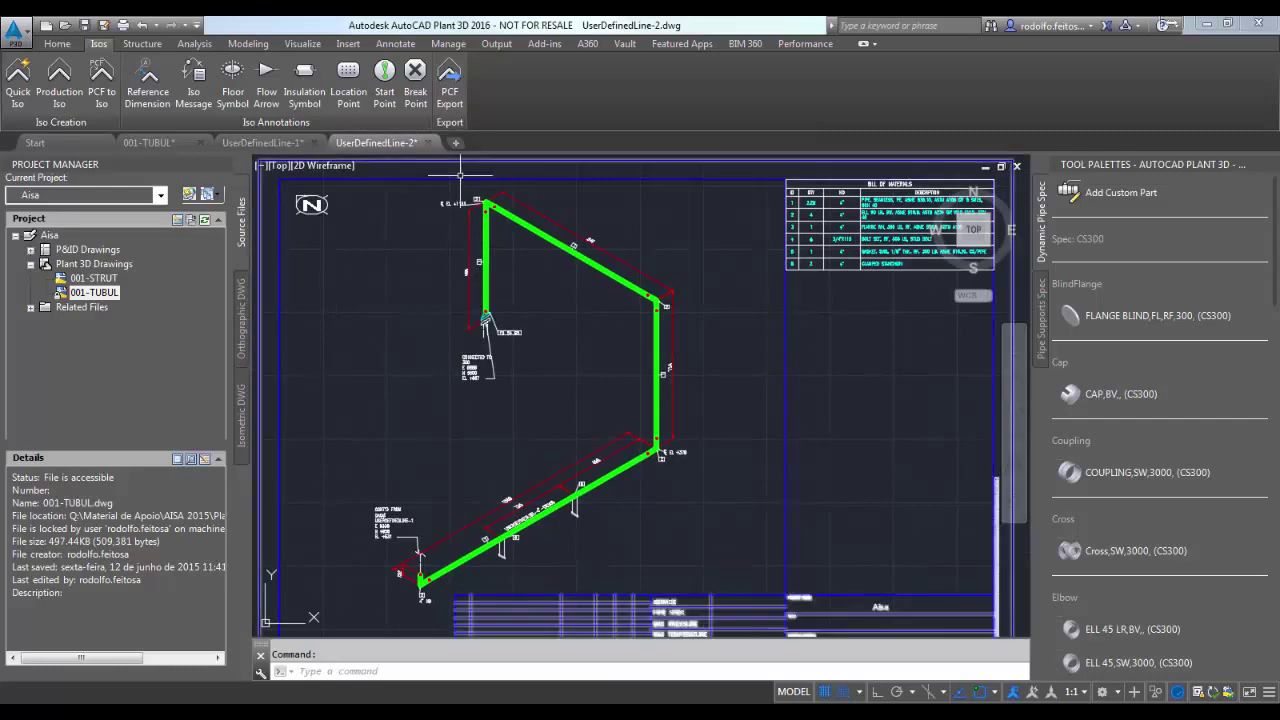
Close UserDefinedLine-2 and UserDefinedLine-1 without saving changes.
{"action": "left_click", "coordinate": [428, 143]}
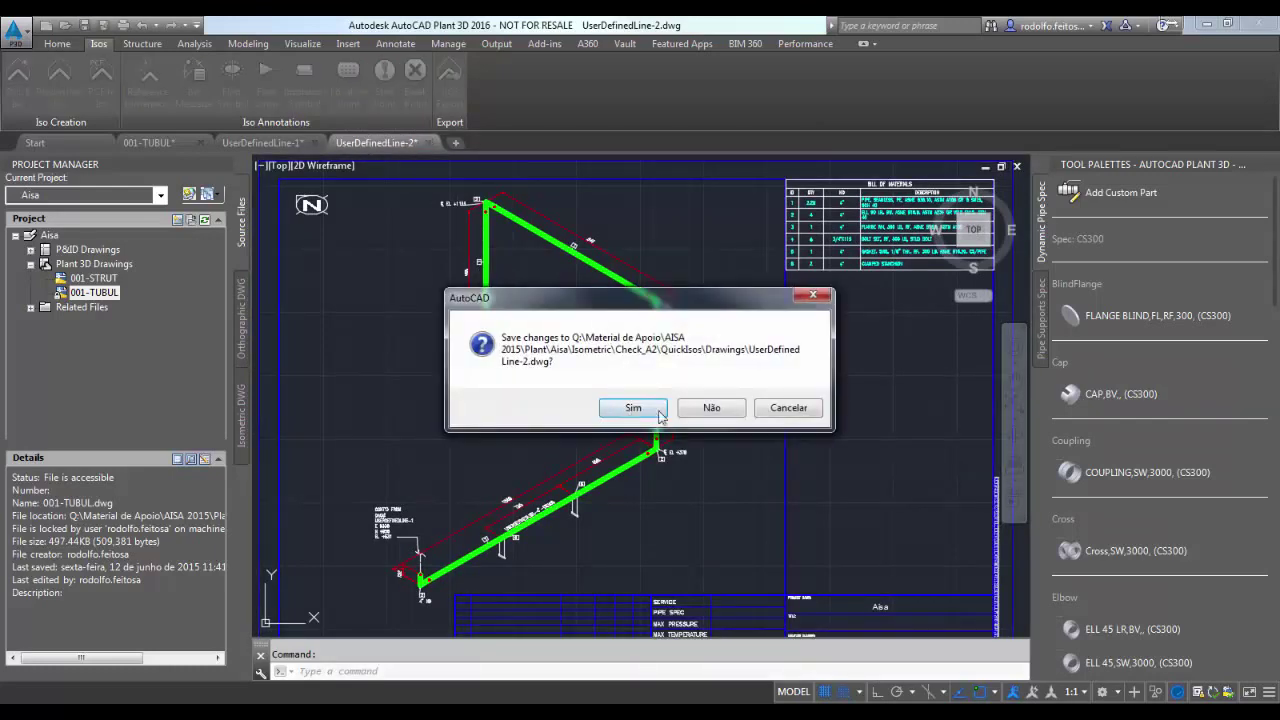
{"action": "left_click", "coordinate": [709, 407]}
{"action": "left_click", "coordinate": [314, 143]}
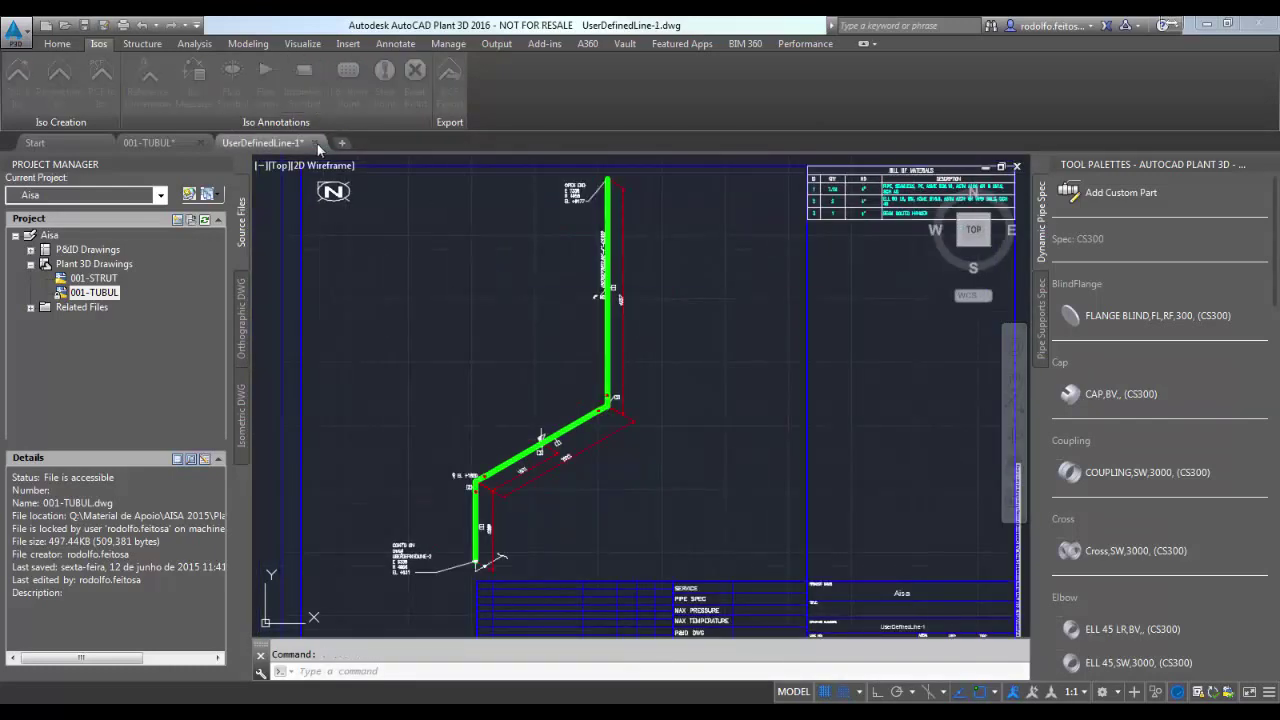
{"action": "left_click", "coordinate": [709, 409]}
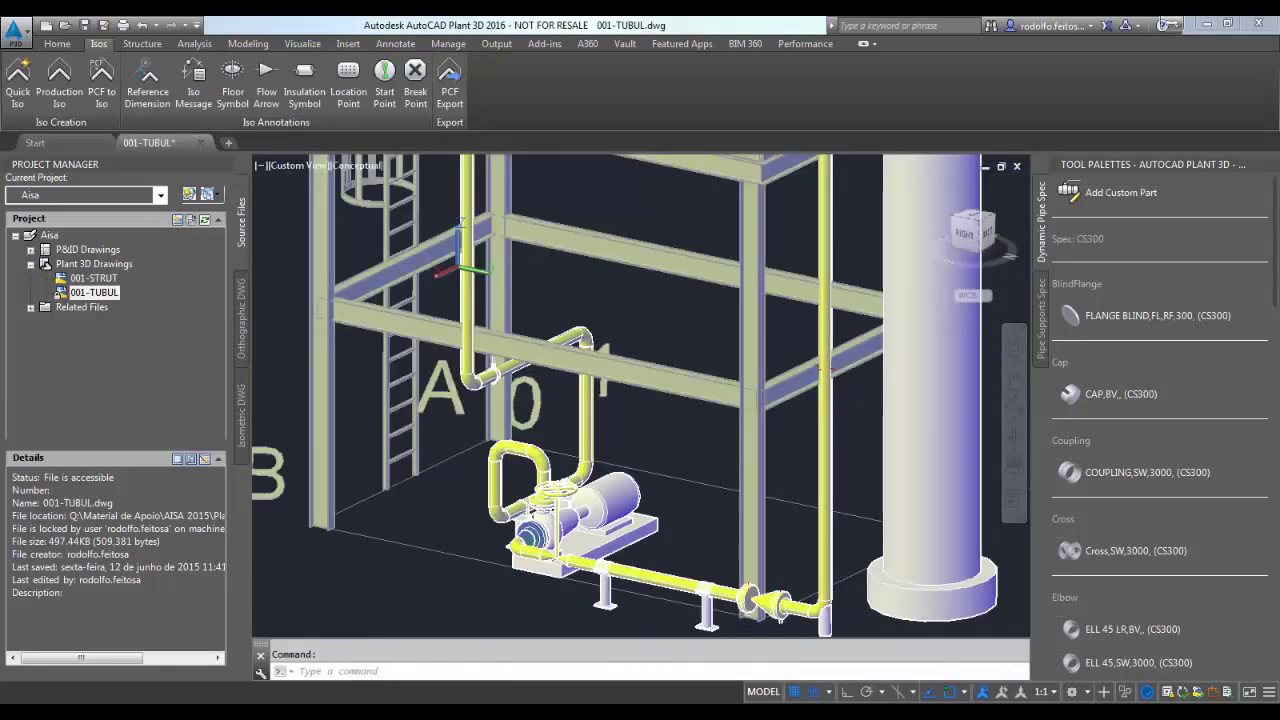
Orbit and zoom the view to frame the pump line rising through the steel frame.
{"action": "middle_click_drag", "start_coordinate": [596, 392], "coordinate": [613, 388], "text": "shift"}
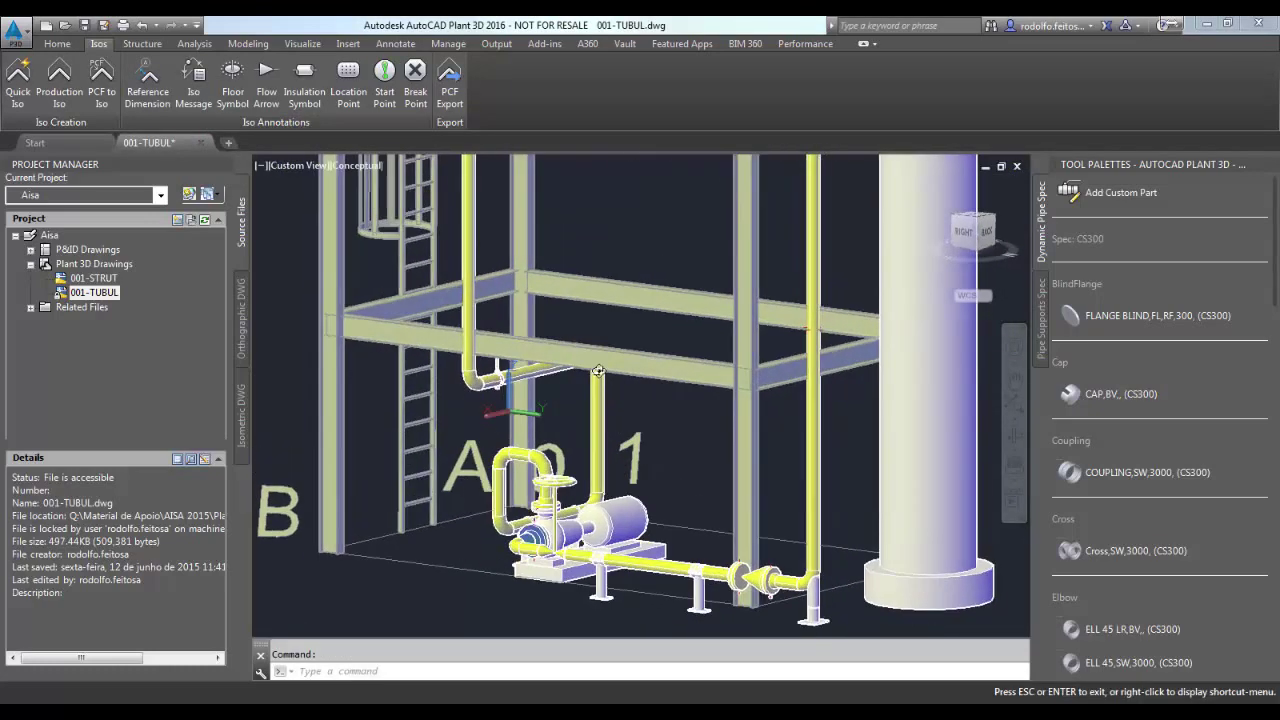
{"action": "scroll", "coordinate": [613, 388], "scroll_direction": "down", "scroll_amount": 3}
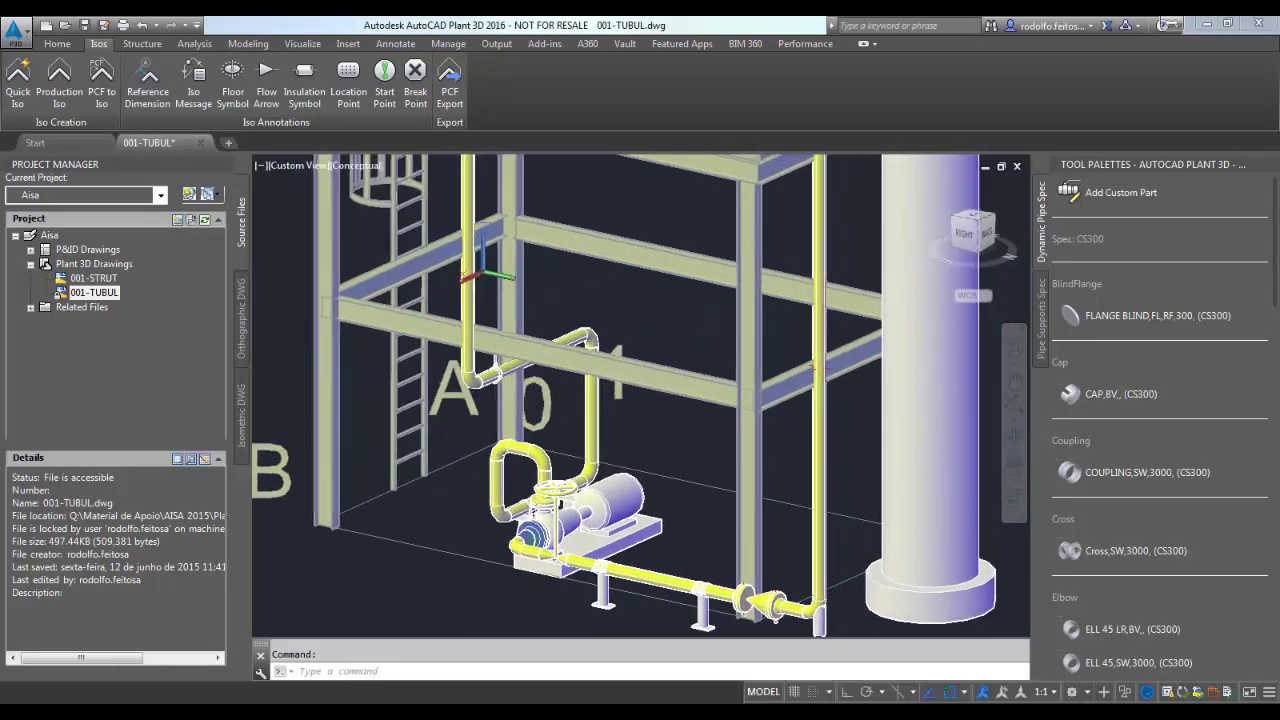
{"action": "key", "text": "Escape"}
{"action": "scroll", "coordinate": [506, 392], "scroll_direction": "up", "scroll_amount": 3}
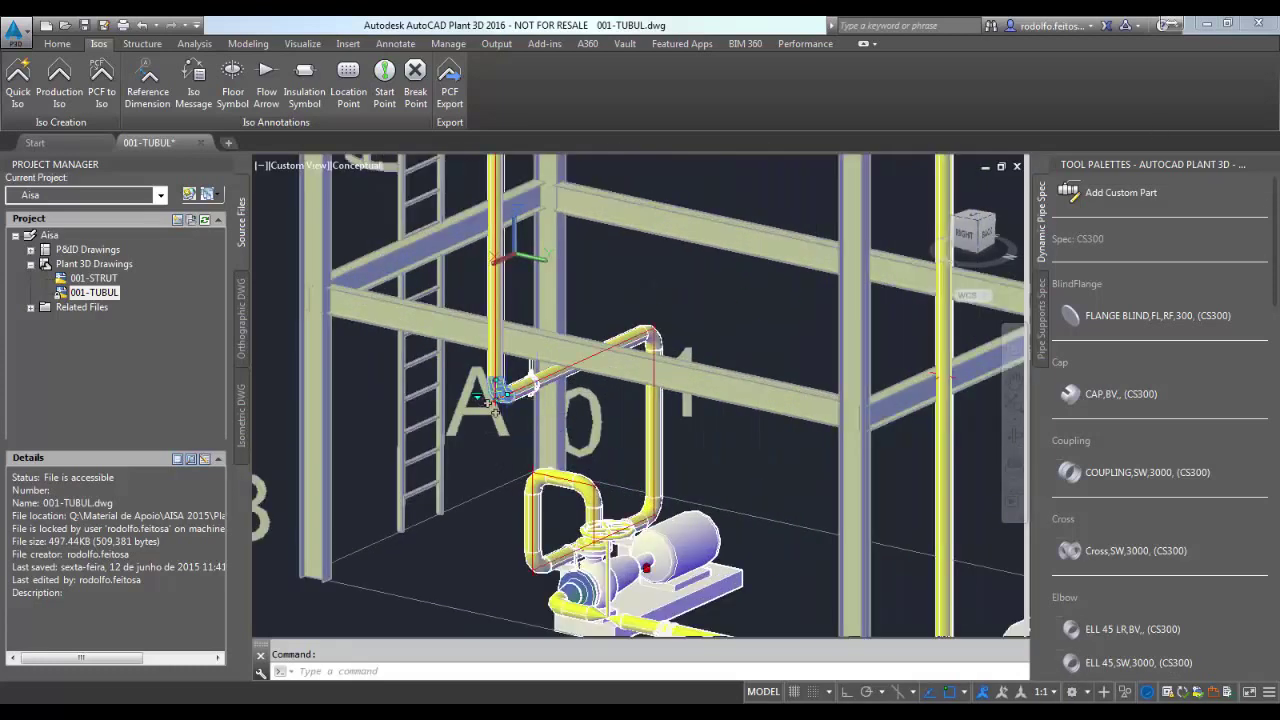
Show the Properties of the selected 4" elbow on line 004.
{"action": "key", "text": "ctrl+1"}
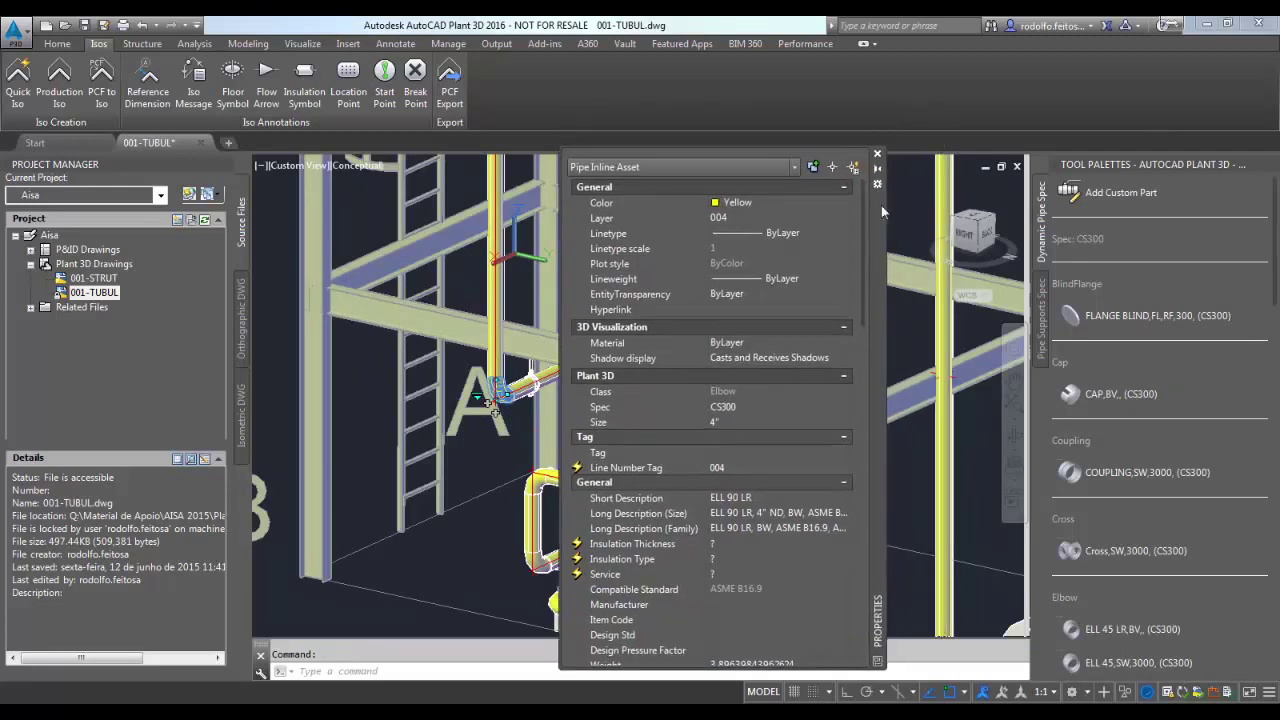
{"action": "left_click_drag", "start_coordinate": [943, 134], "coordinate": [951, 129]}
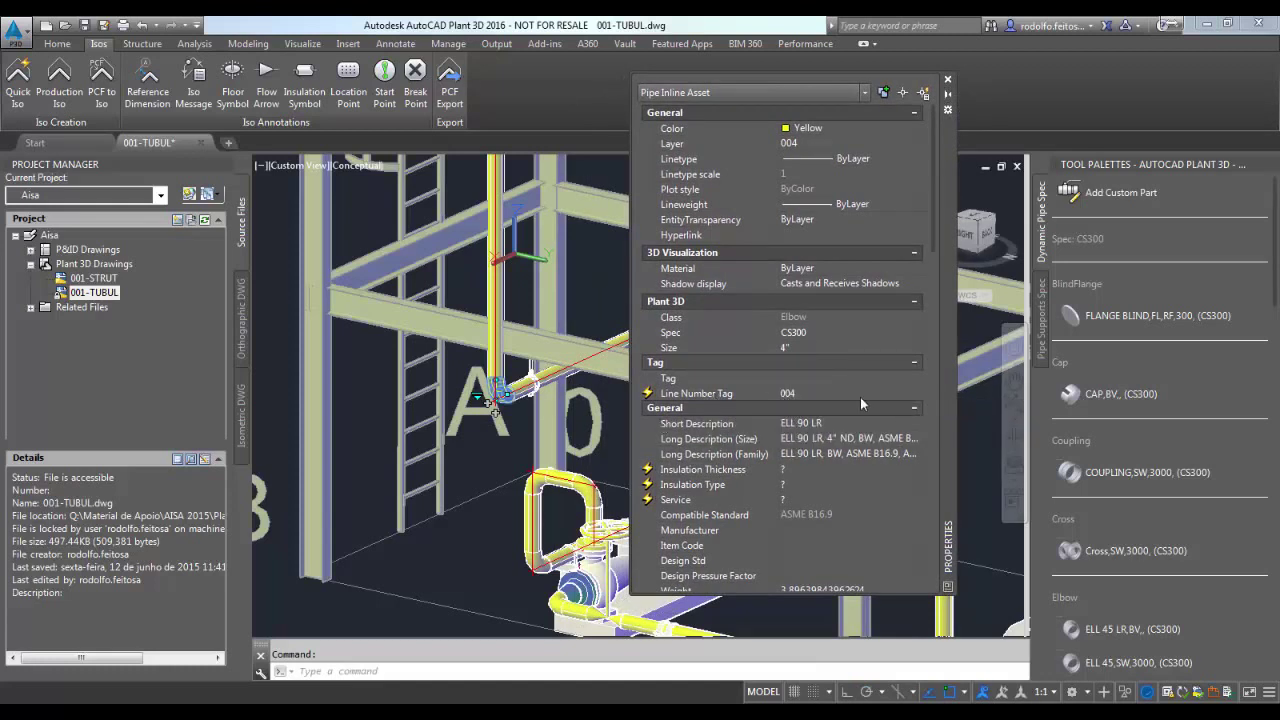
{"action": "key", "text": "Escape"}
Inspect the bottom line 003 pipe, then close Properties and zoom out to the whole structure.
{"action": "middle_click_drag", "start_coordinate": [518, 436], "coordinate": [313, 271]}
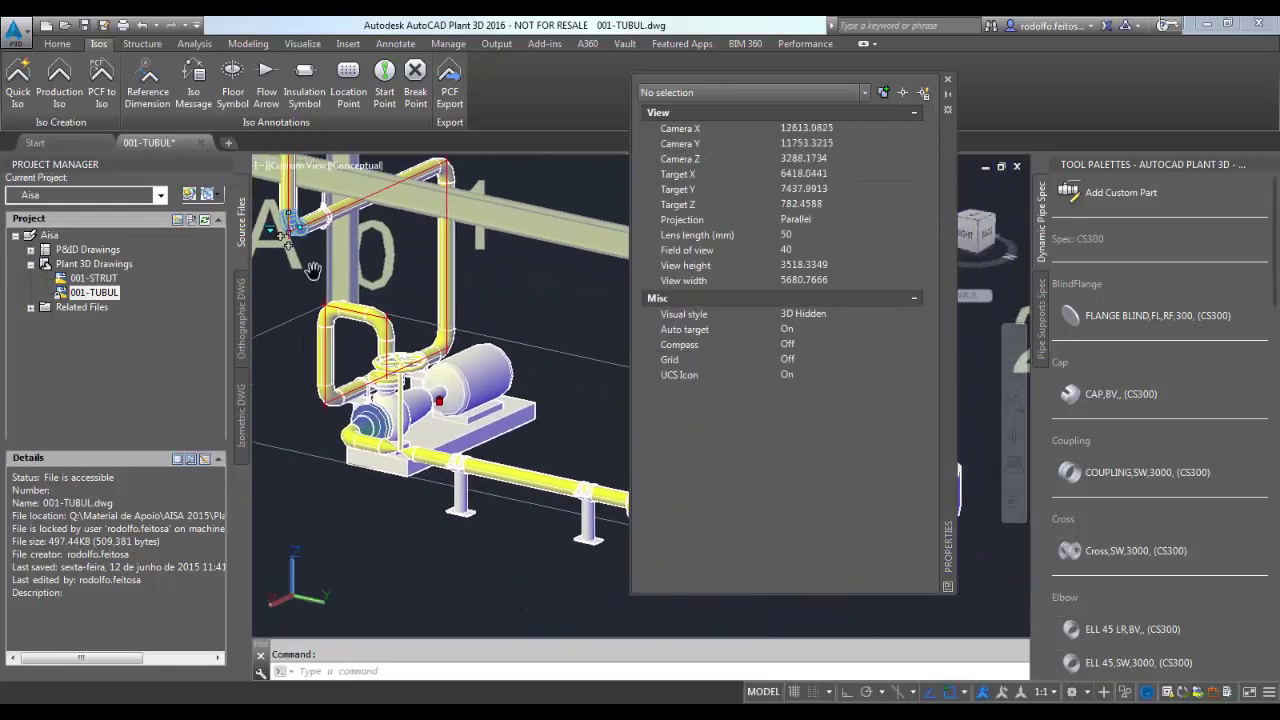
{"action": "left_click", "coordinate": [500, 470]}
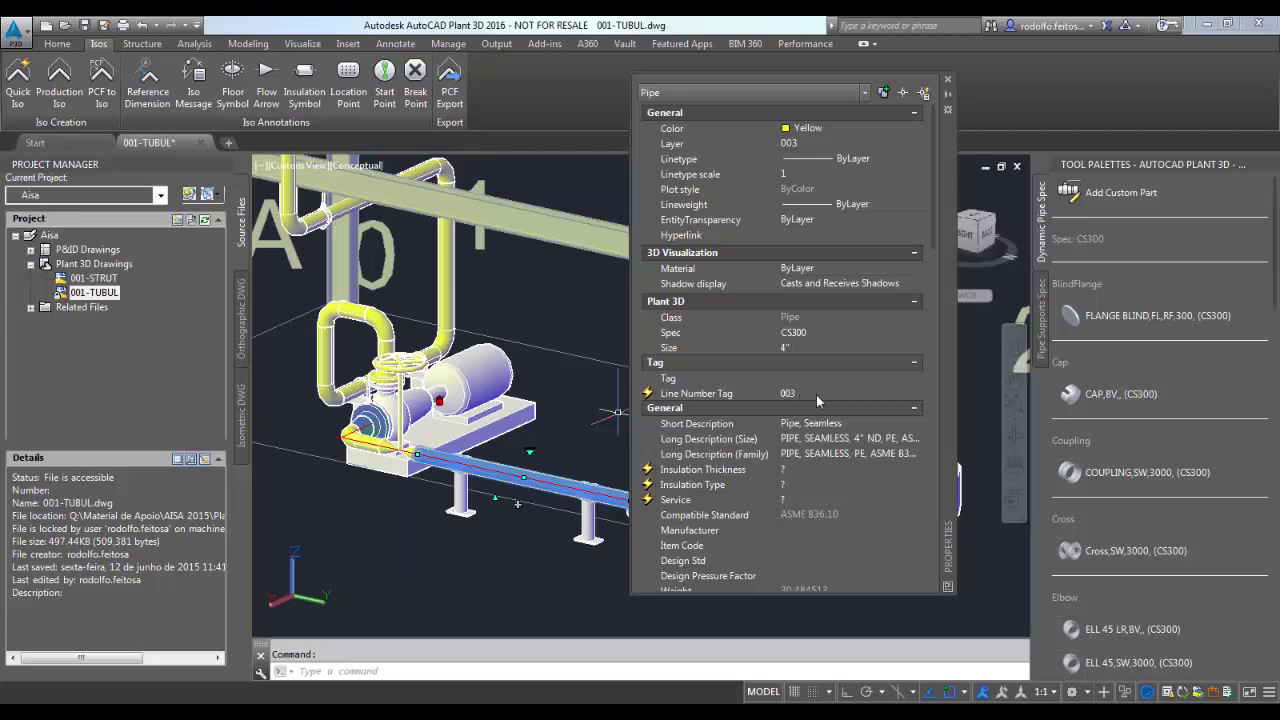
{"action": "key", "text": "Escape"}
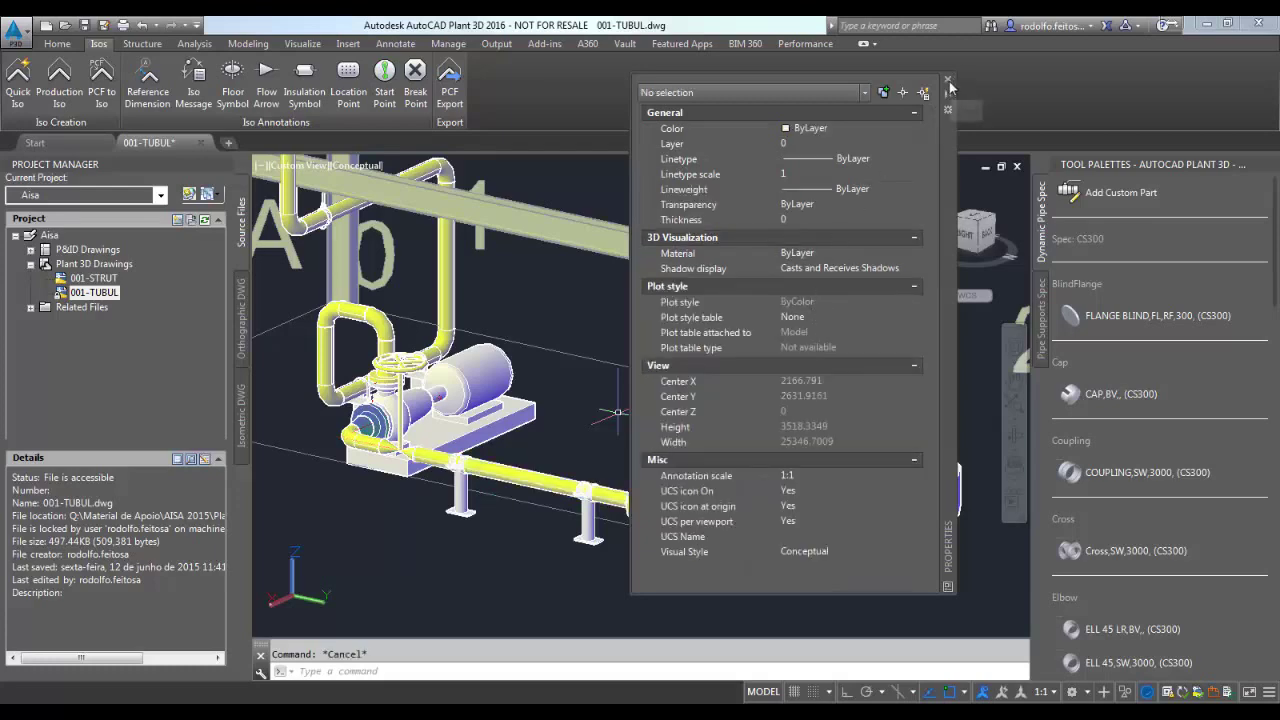
{"action": "left_click", "coordinate": [948, 78]}
{"action": "middle_click_drag", "start_coordinate": [640, 343], "coordinate": [656, 361]}
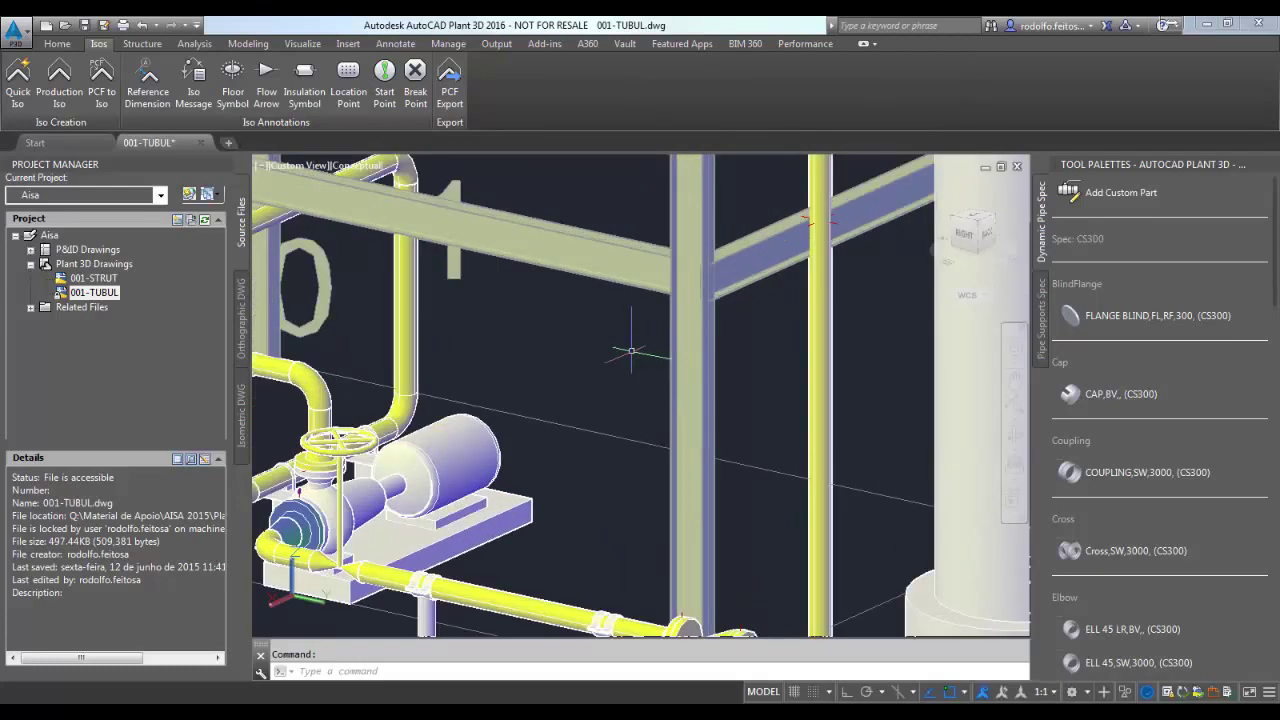
{"action": "scroll", "coordinate": [656, 361], "scroll_direction": "down", "scroll_amount": 3}
{"action": "key", "text": "Escape"}
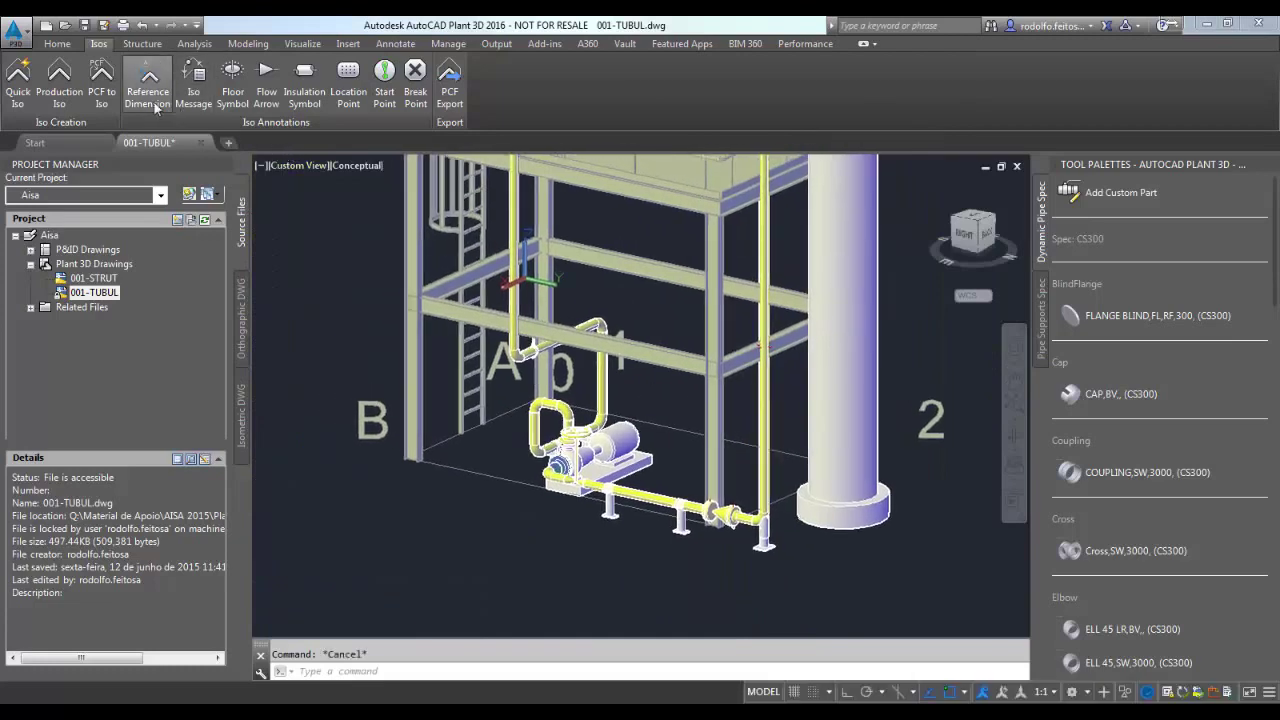
Set up a production iso for line 003 only with Check_A2 style and view its advanced options.
{"action": "left_click", "coordinate": [62, 90]}
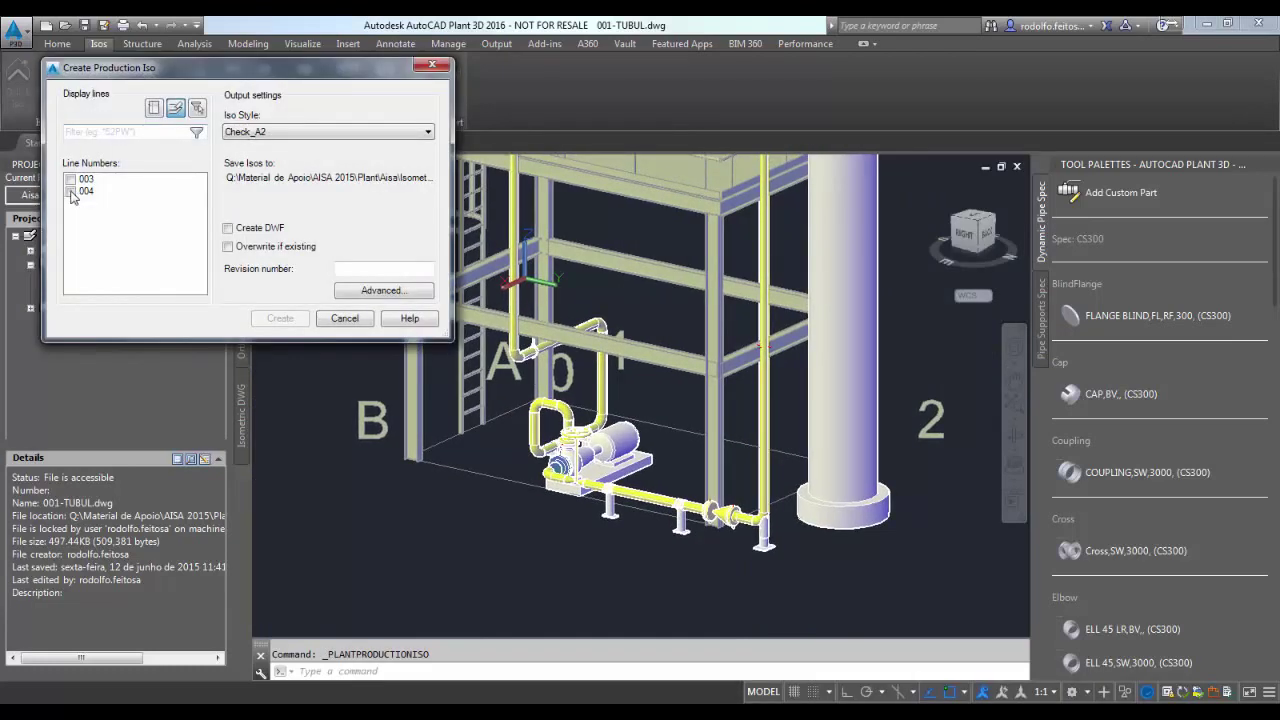
{"action": "left_click", "coordinate": [70, 180]}
{"action": "left_click", "coordinate": [70, 191]}
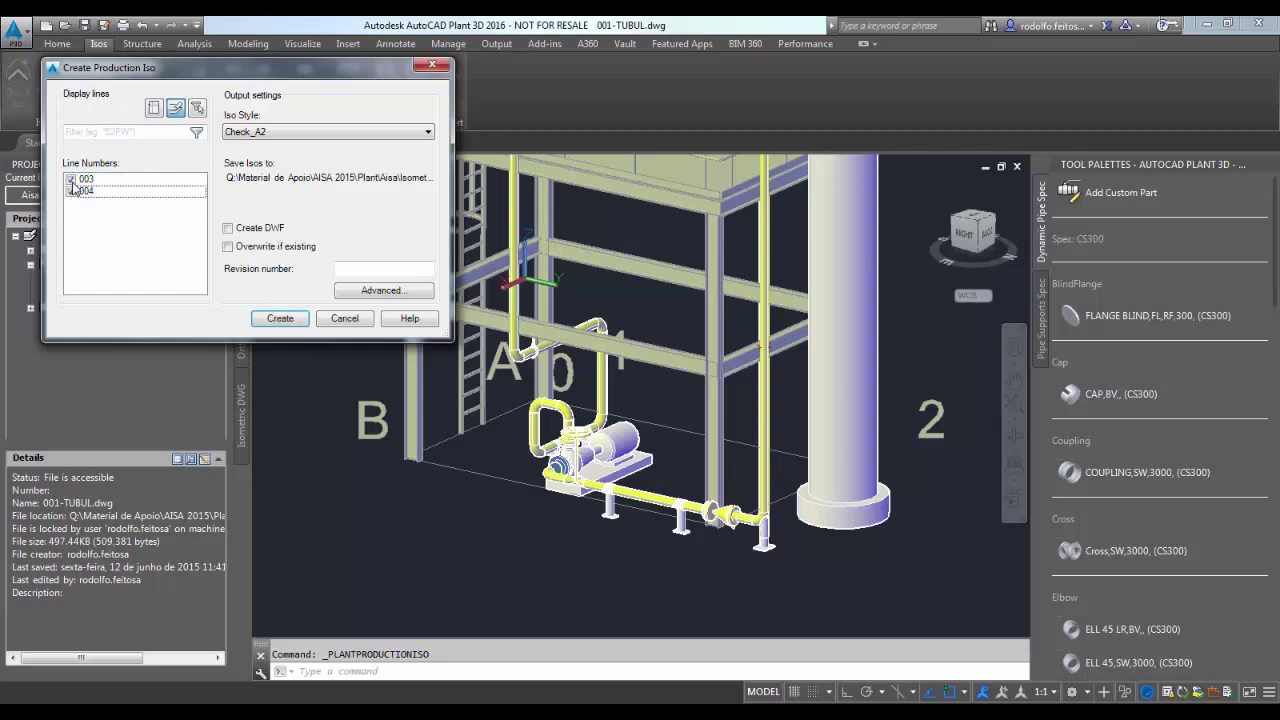
{"action": "left_click", "coordinate": [70, 191]}
{"action": "left_click", "coordinate": [70, 180]}
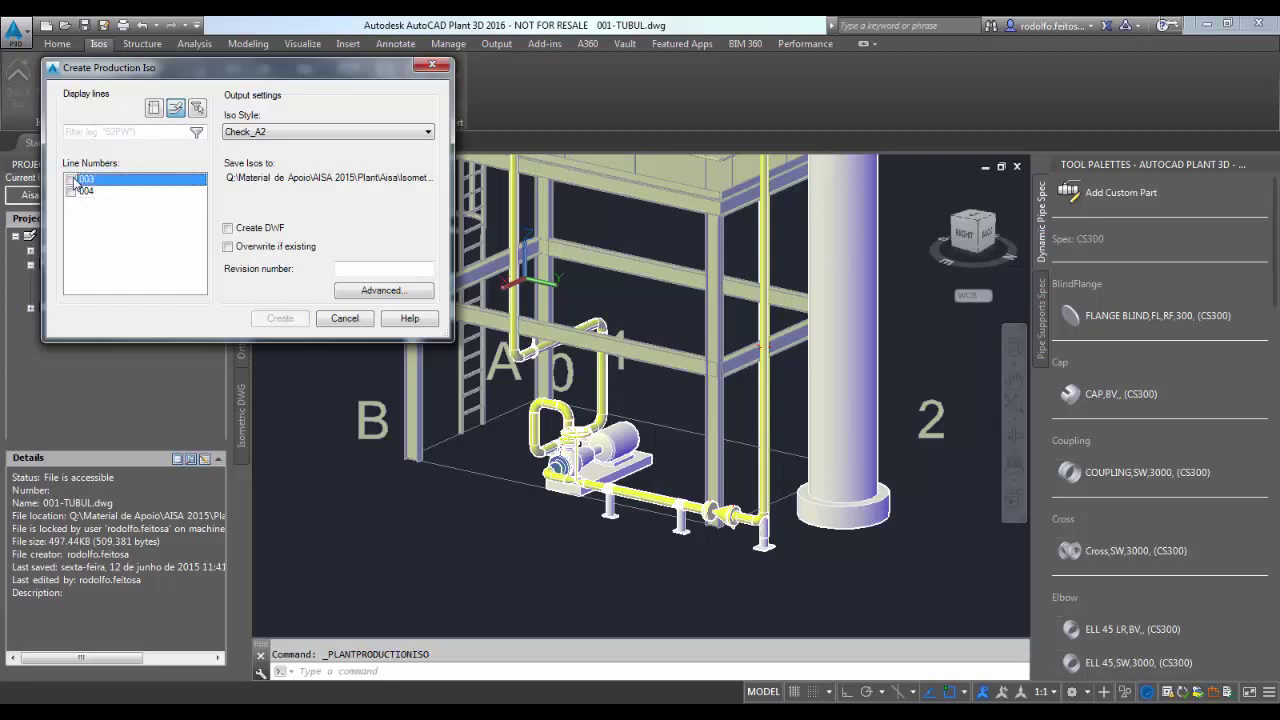
{"action": "left_click", "coordinate": [72, 180]}
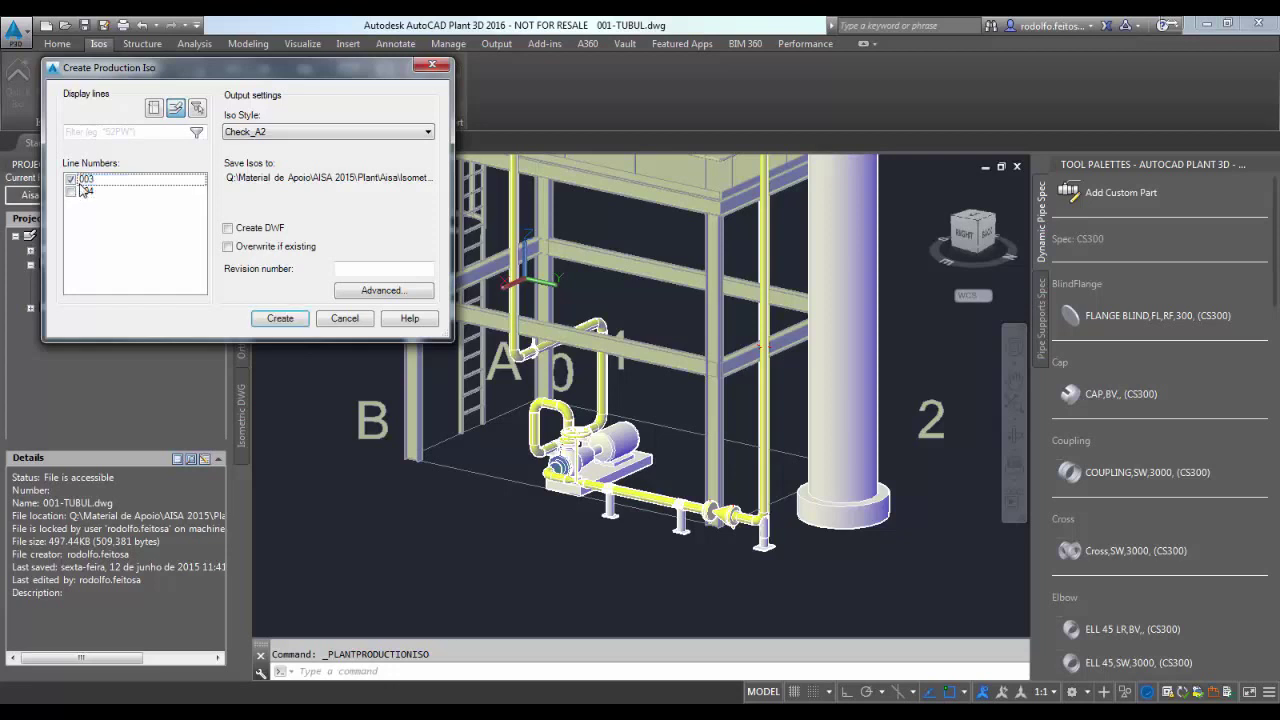
{"action": "left_click", "coordinate": [247, 134]}
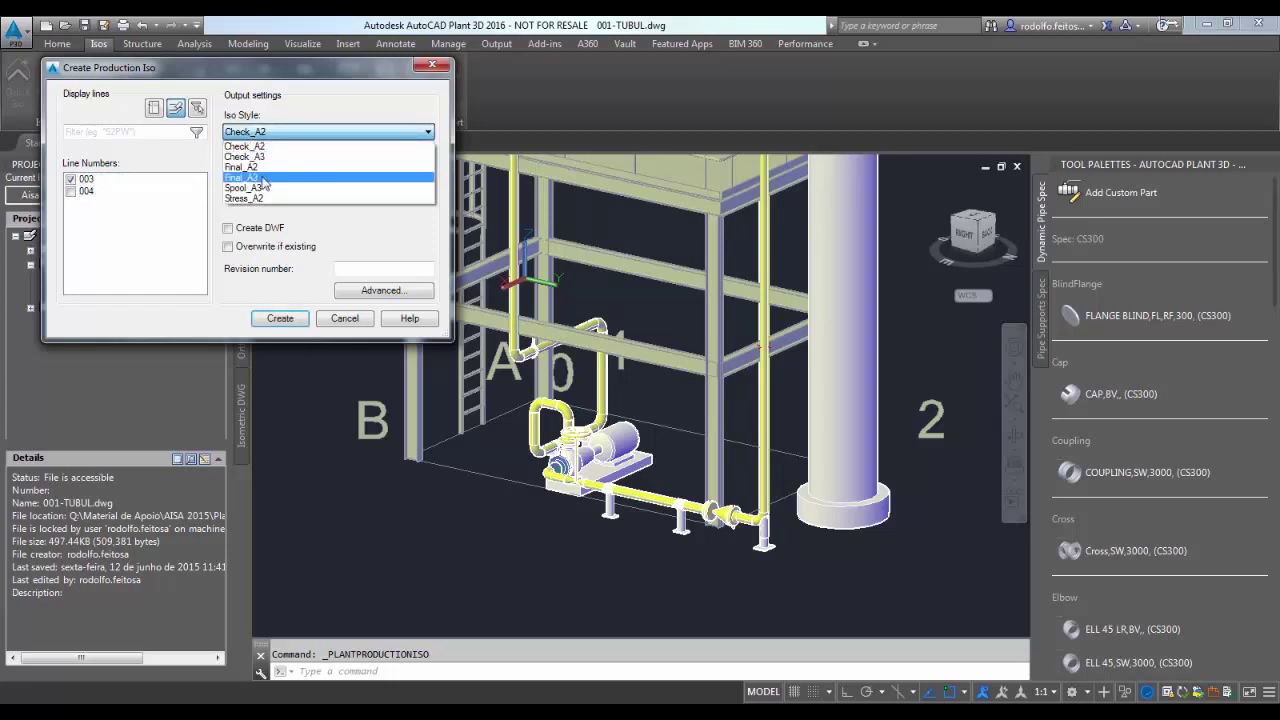
{"action": "left_click", "coordinate": [272, 240]}
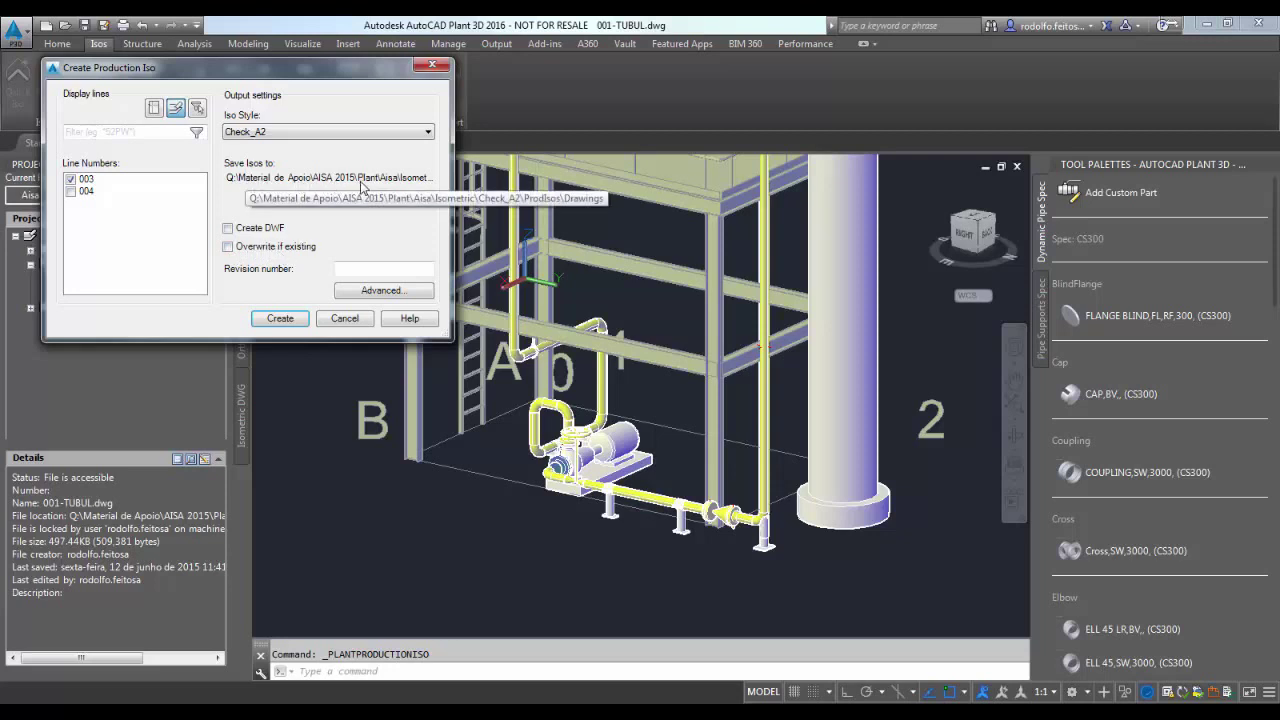
{"action": "left_click", "coordinate": [383, 298]}
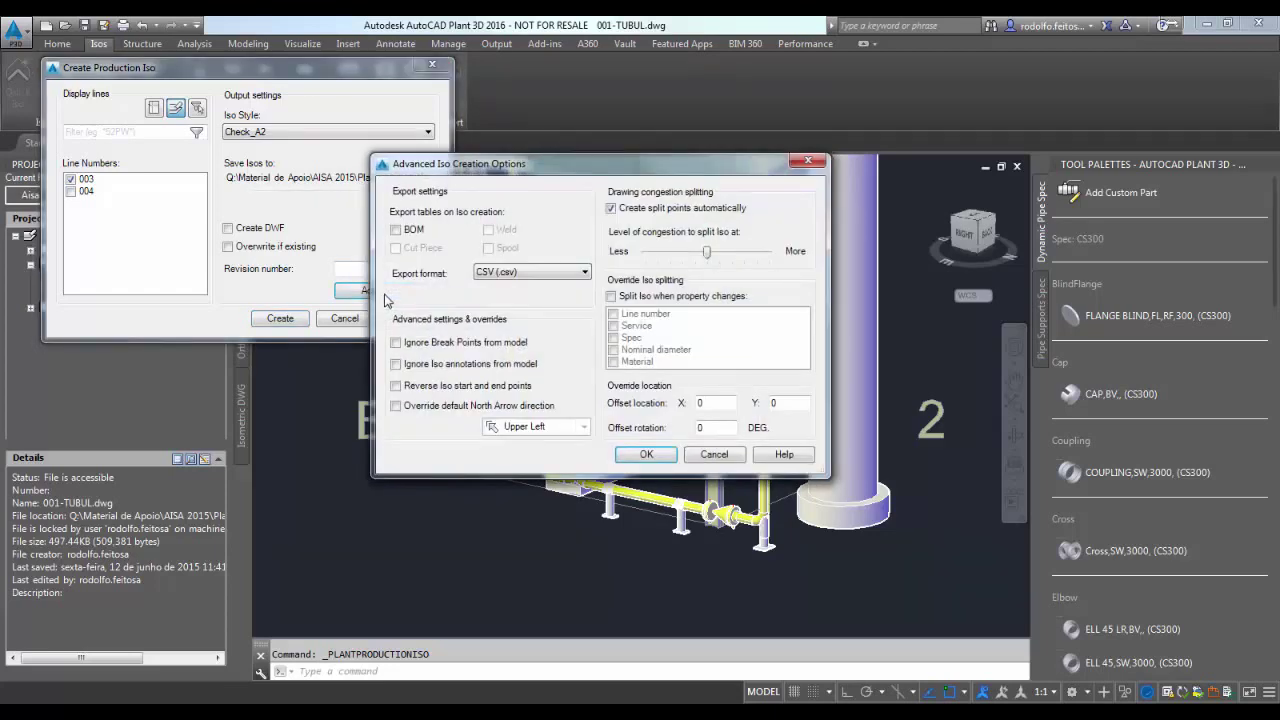
Raise the congestion split level toward More, review the offset X, Y and rotation values, and confirm.
{"action": "left_click", "coordinate": [396, 231]}
{"action": "left_click_drag", "start_coordinate": [709, 253], "coordinate": [736, 256]}
{"action": "double_click", "coordinate": [682, 403]}
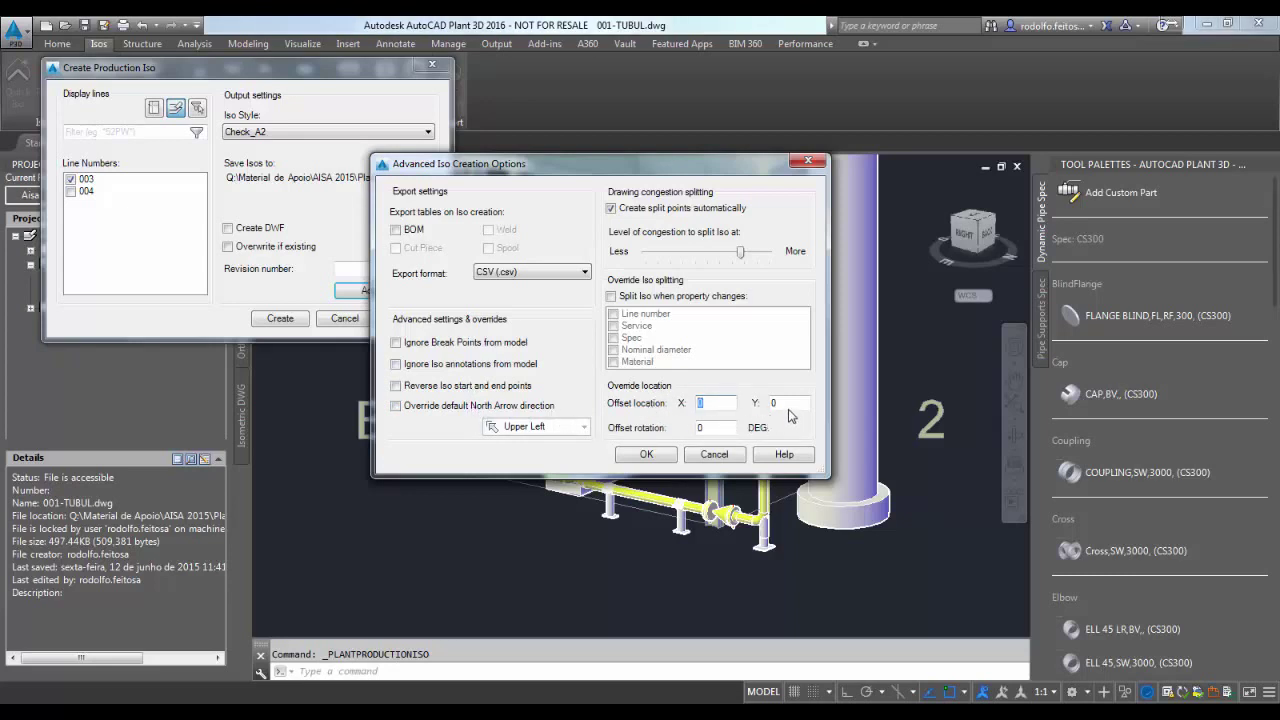
{"action": "double_click", "coordinate": [774, 403]}
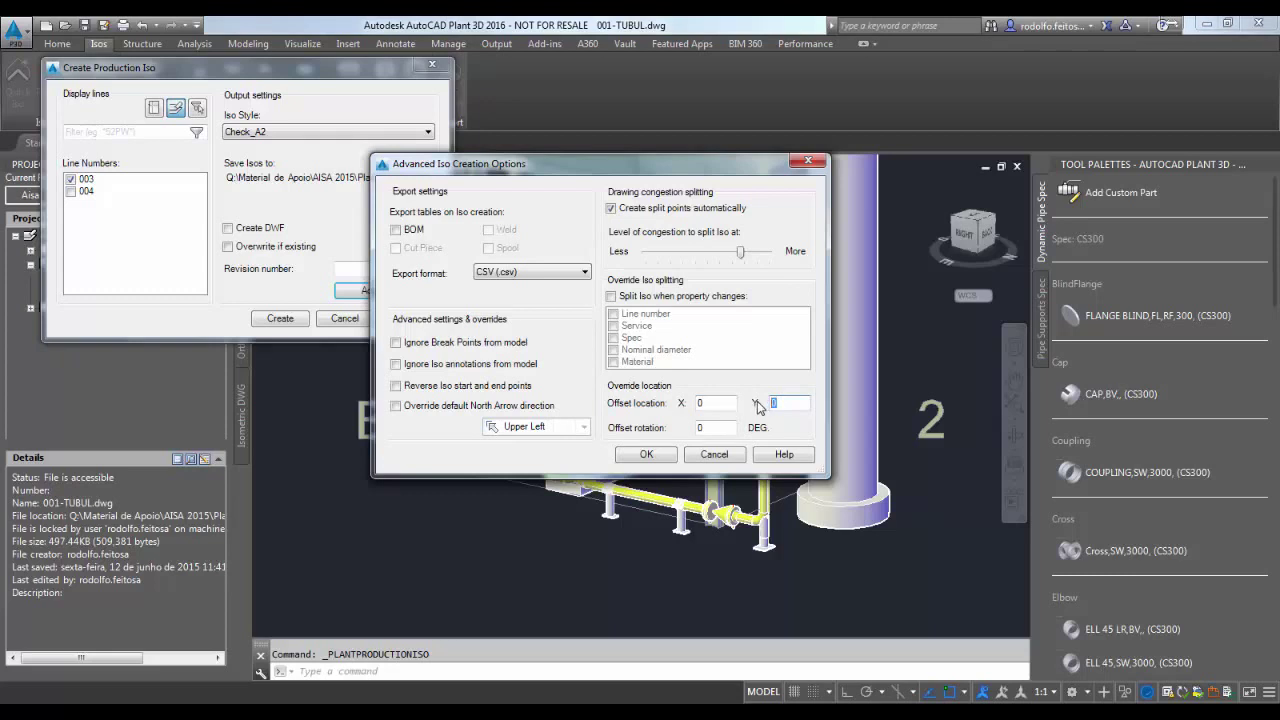
{"action": "double_click", "coordinate": [718, 427]}
{"action": "left_click", "coordinate": [646, 455]}
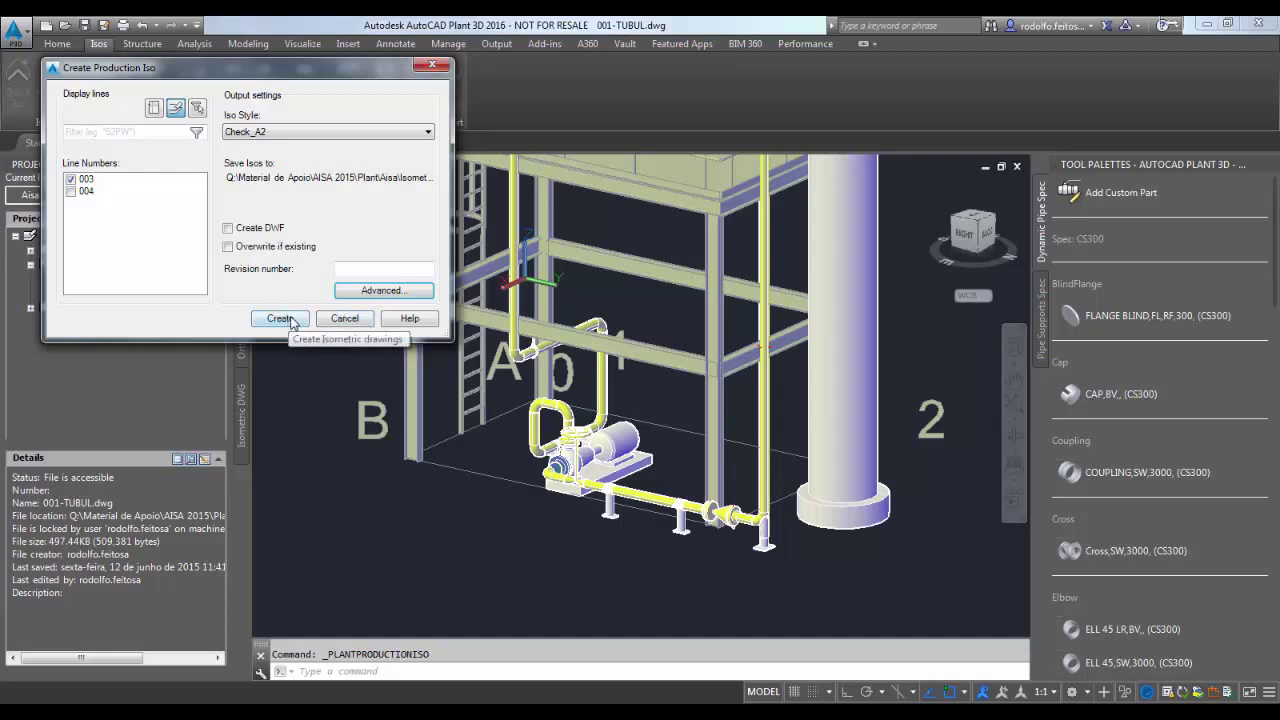
Add line 004 alongside 003, pick the Final_A2 iso style, and create the production isometrics.
{"action": "left_click", "coordinate": [71, 192]}
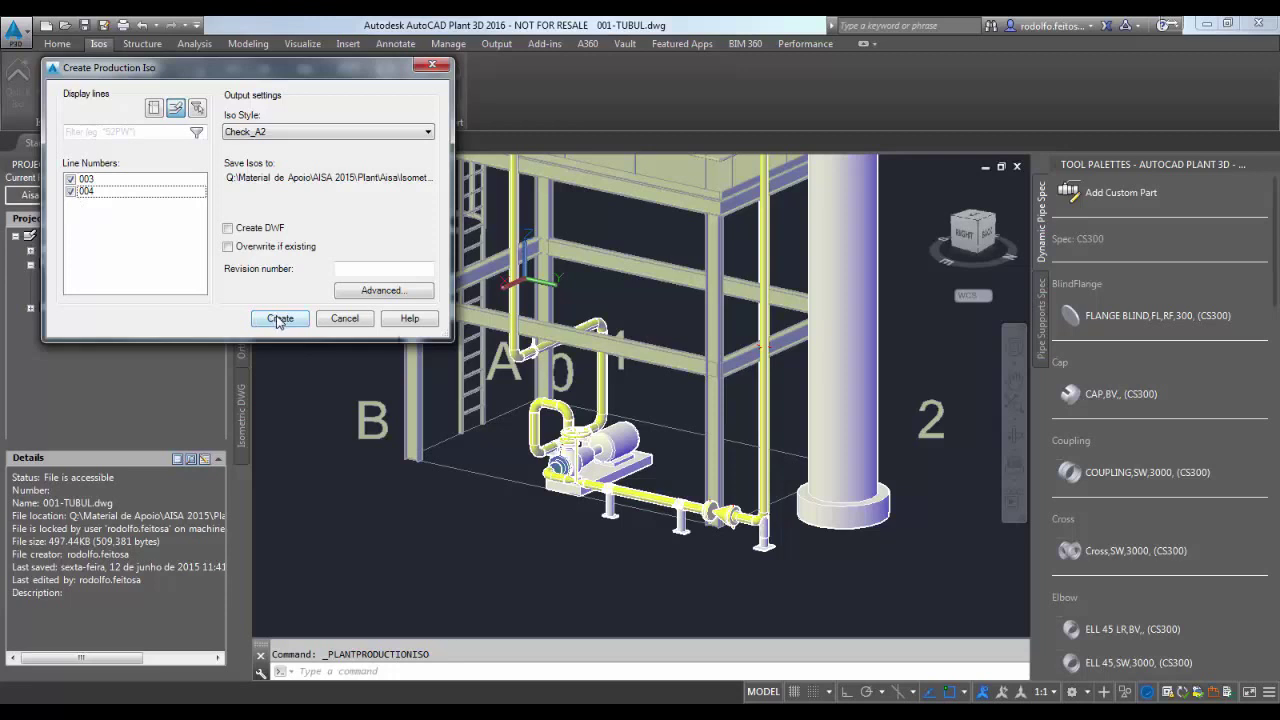
{"action": "left_click", "coordinate": [268, 136]}
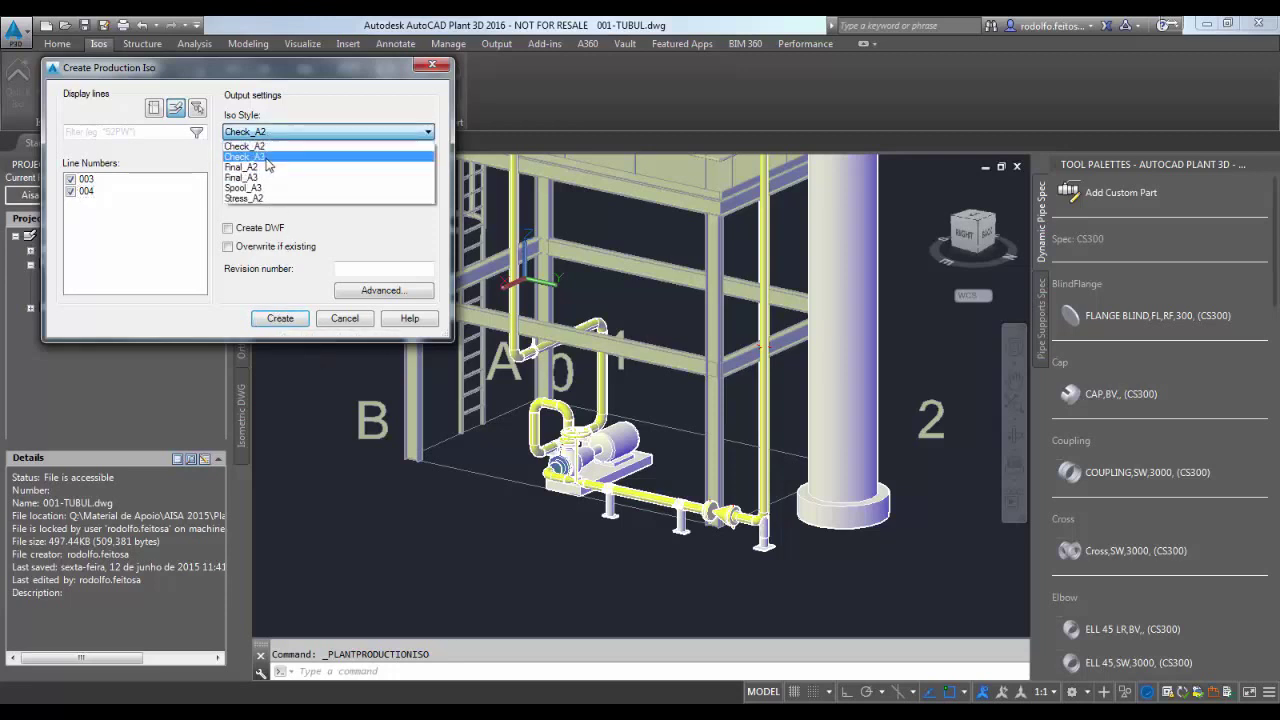
{"action": "left_click", "coordinate": [264, 168]}
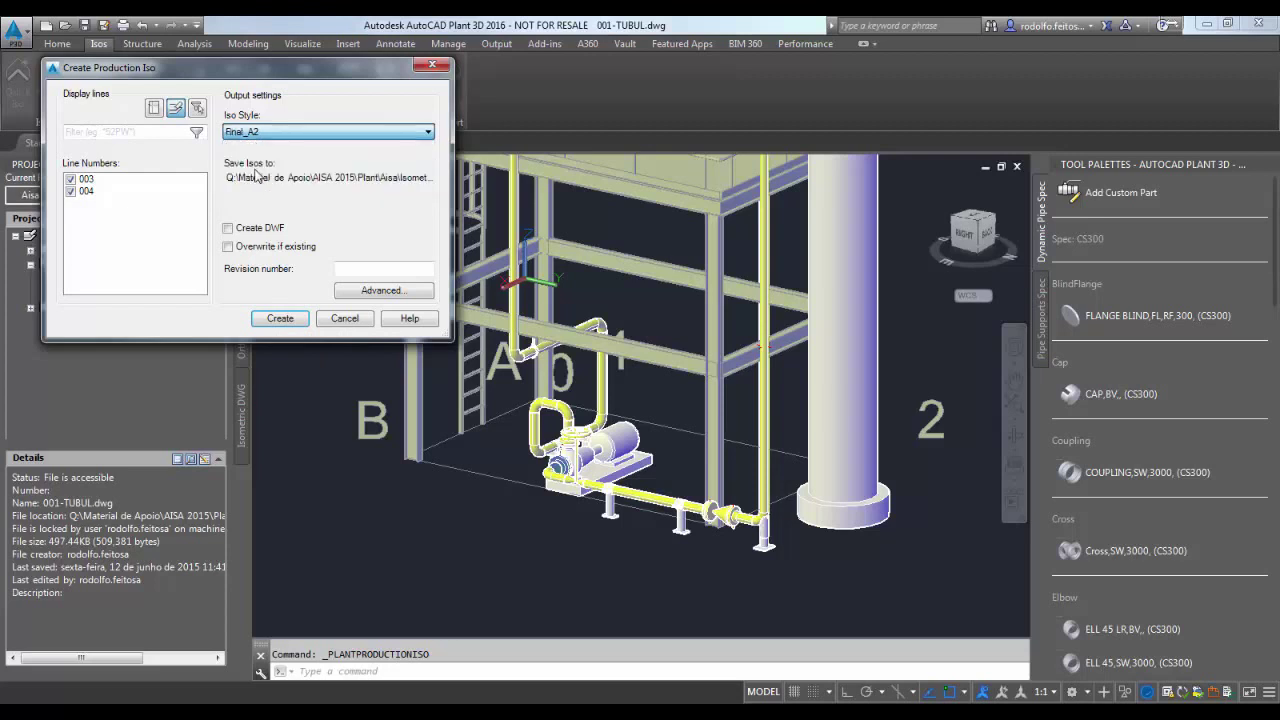
{"action": "left_click", "coordinate": [281, 318]}
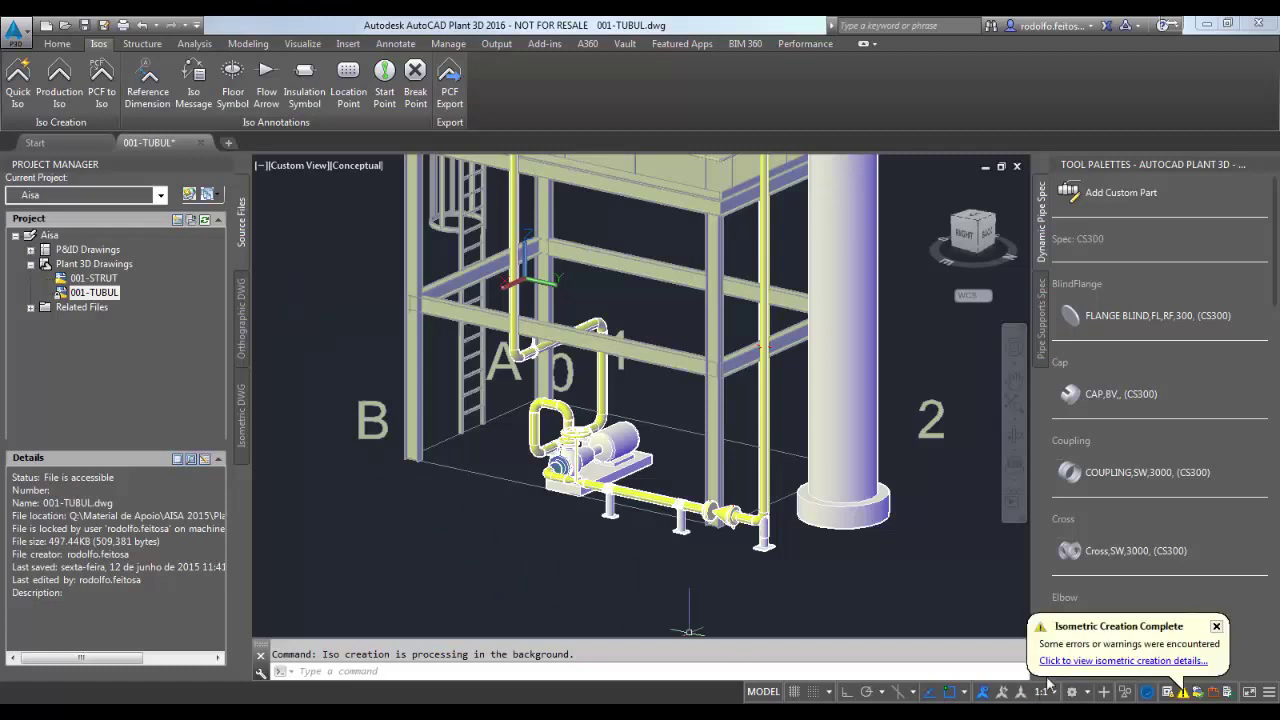
Show the Isometric Creation Results details and open the generated 004.dwg drawing.
{"action": "left_click", "coordinate": [1058, 664]}
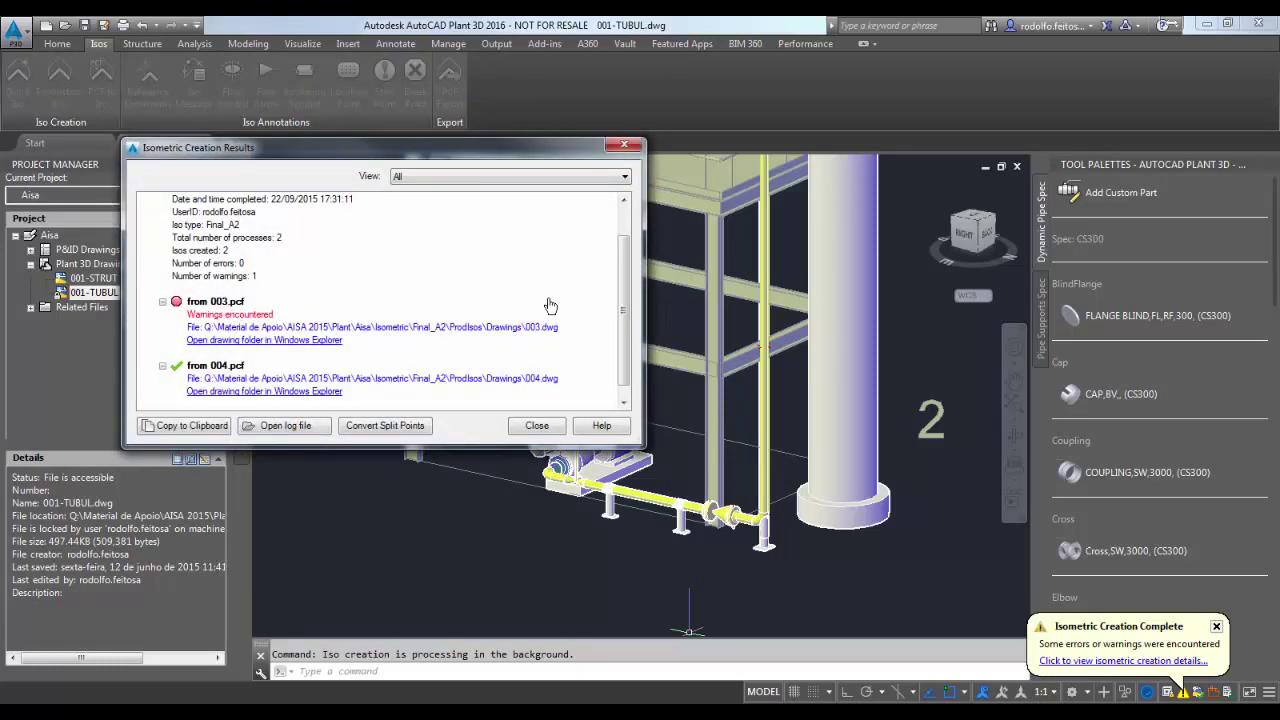
{"action": "scroll", "coordinate": [600, 340], "scroll_direction": "down", "scroll_amount": 1}
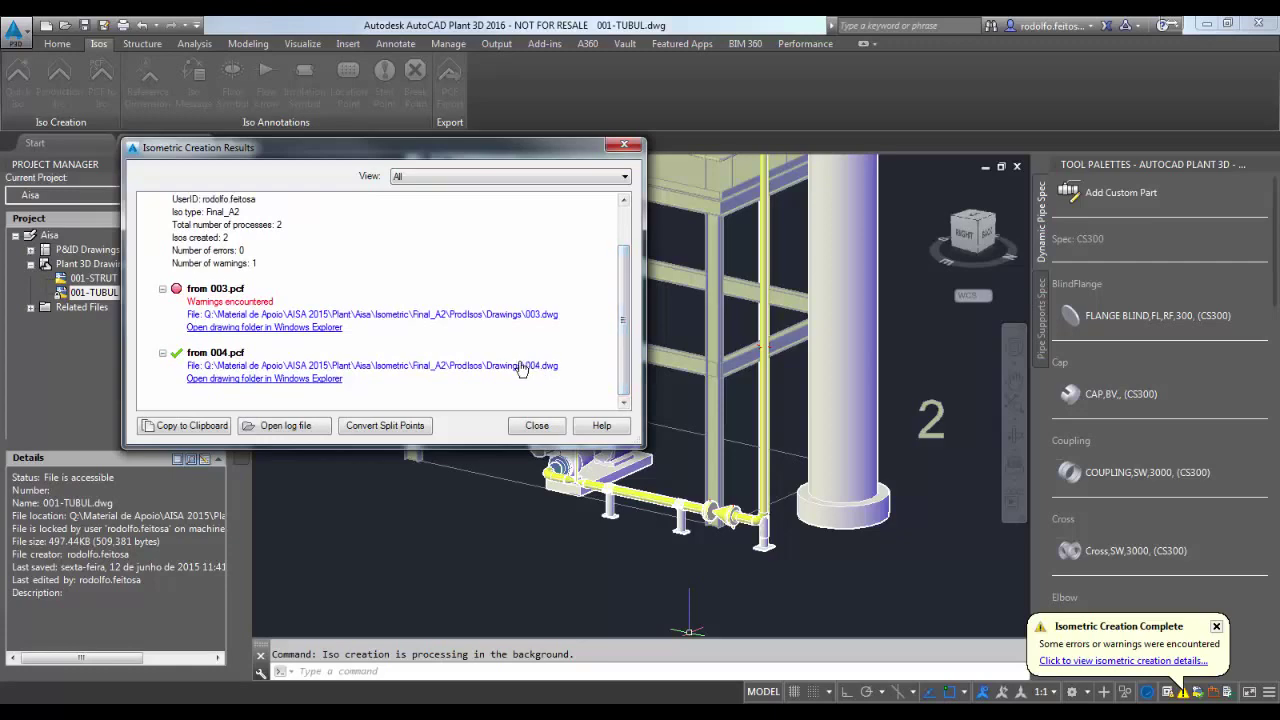
{"action": "left_click", "coordinate": [298, 367]}
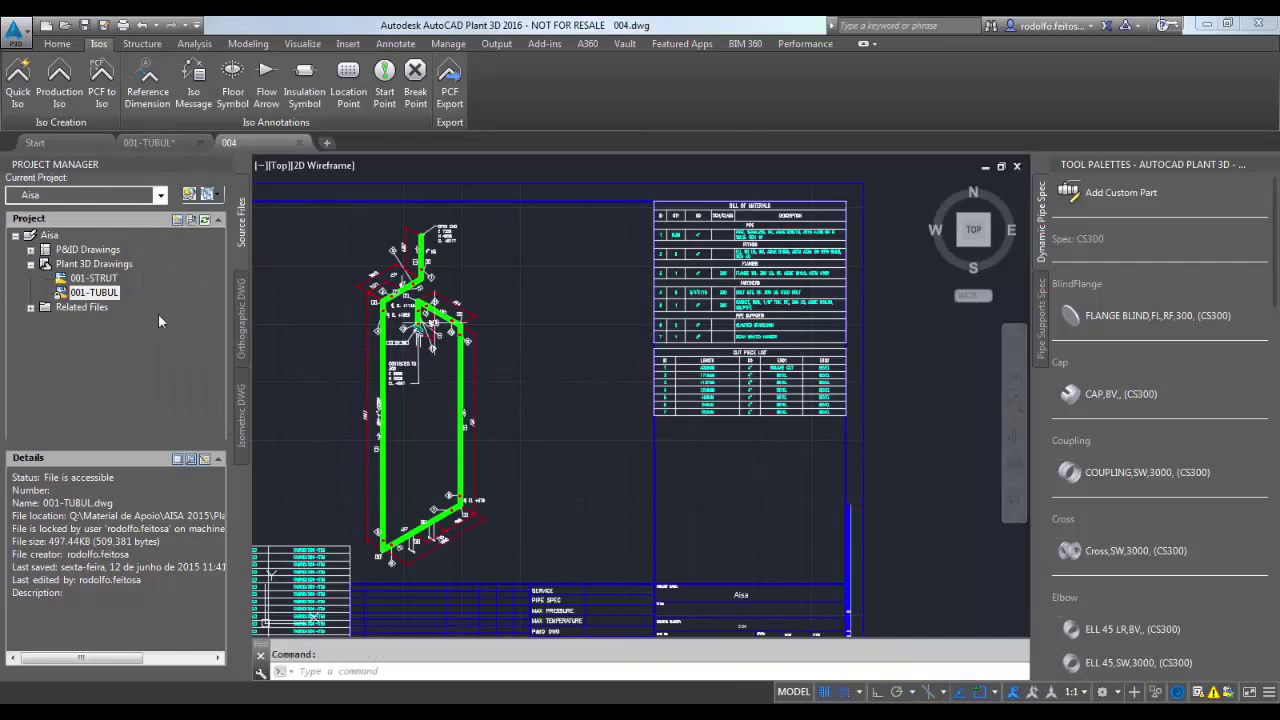
Pan and zoom around the 004 iso sheet to inspect the weld list, bill of materials and cut piece list.
{"action": "mouse_move", "coordinate": [407, 331]}
{"action": "middle_mouse_down"}
{"action": "mouse_move", "coordinate": [484, 310]}
{"action": "mouse_move", "coordinate": [508, 288]}
{"action": "middle_mouse_up"}
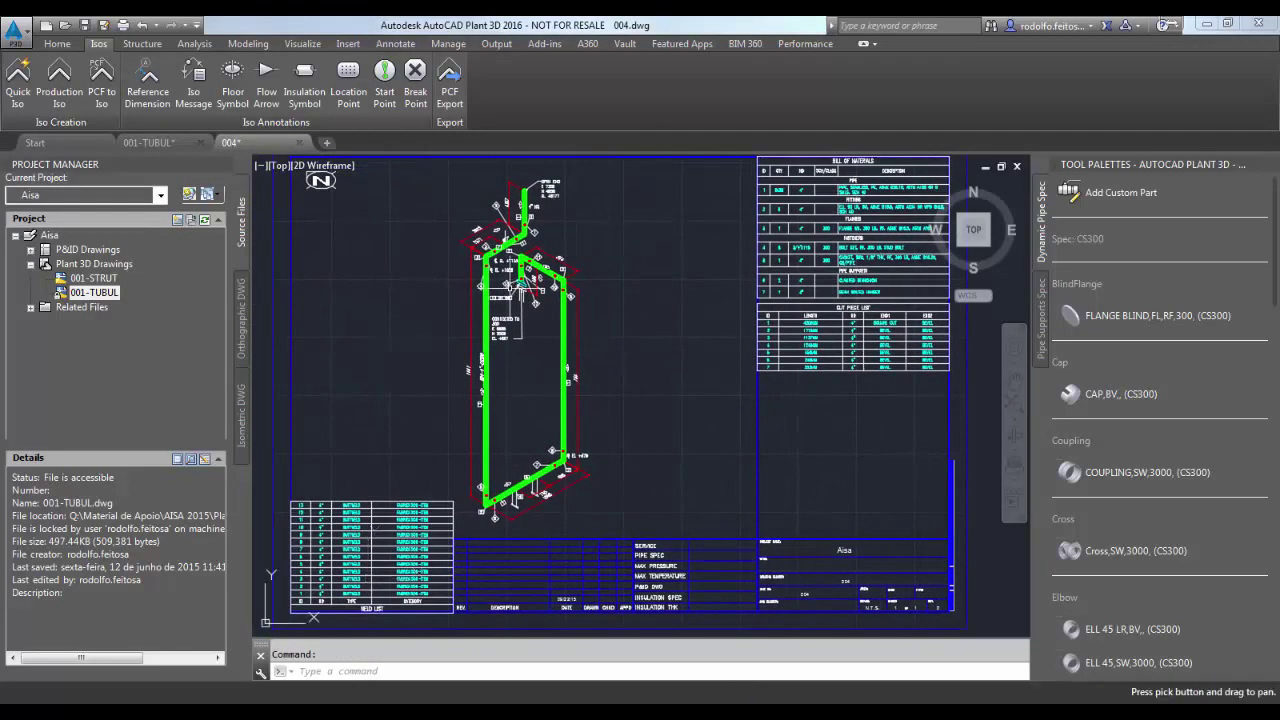
{"action": "middle_click_drag", "start_coordinate": [692, 385], "coordinate": [608, 460]}
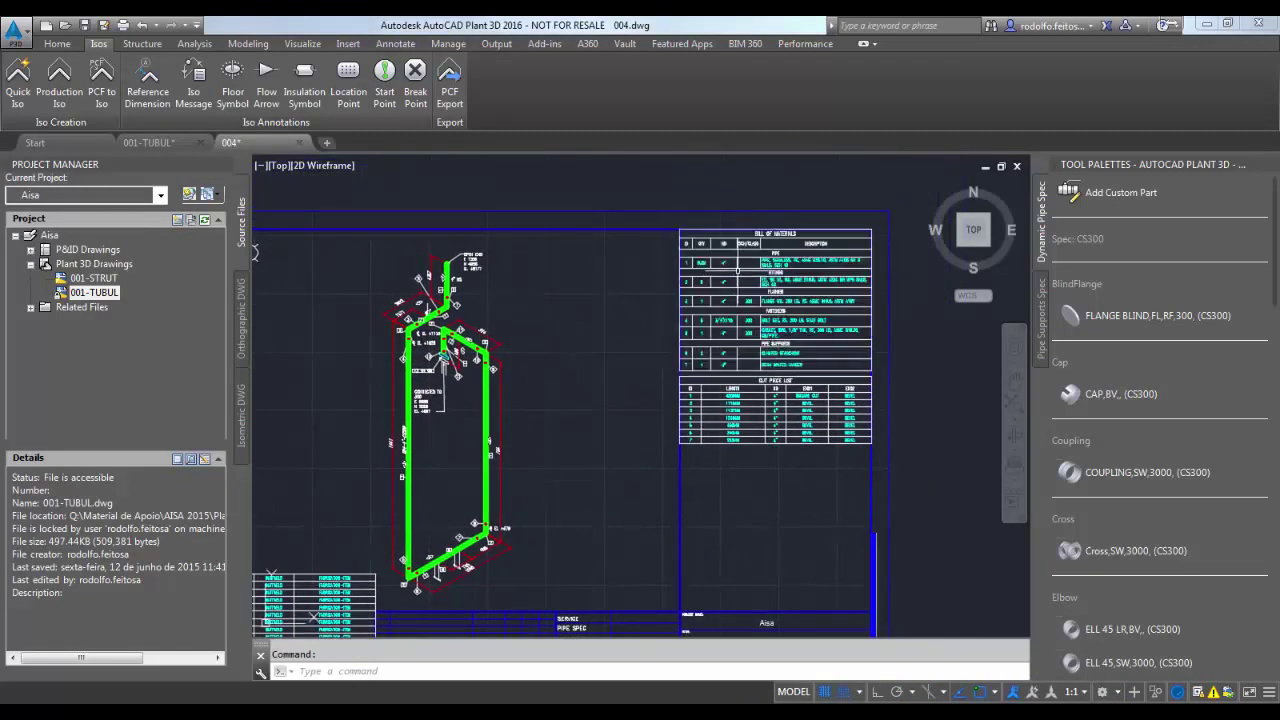
{"action": "scroll", "coordinate": [608, 460], "scroll_direction": "up", "scroll_amount": 6}
{"action": "middle_click_drag", "start_coordinate": [751, 277], "coordinate": [626, 335]}
{"action": "scroll", "coordinate": [626, 335], "scroll_direction": "down", "scroll_amount": 2}
{"action": "scroll", "coordinate": [570, 350], "scroll_direction": "down", "scroll_amount": 2}
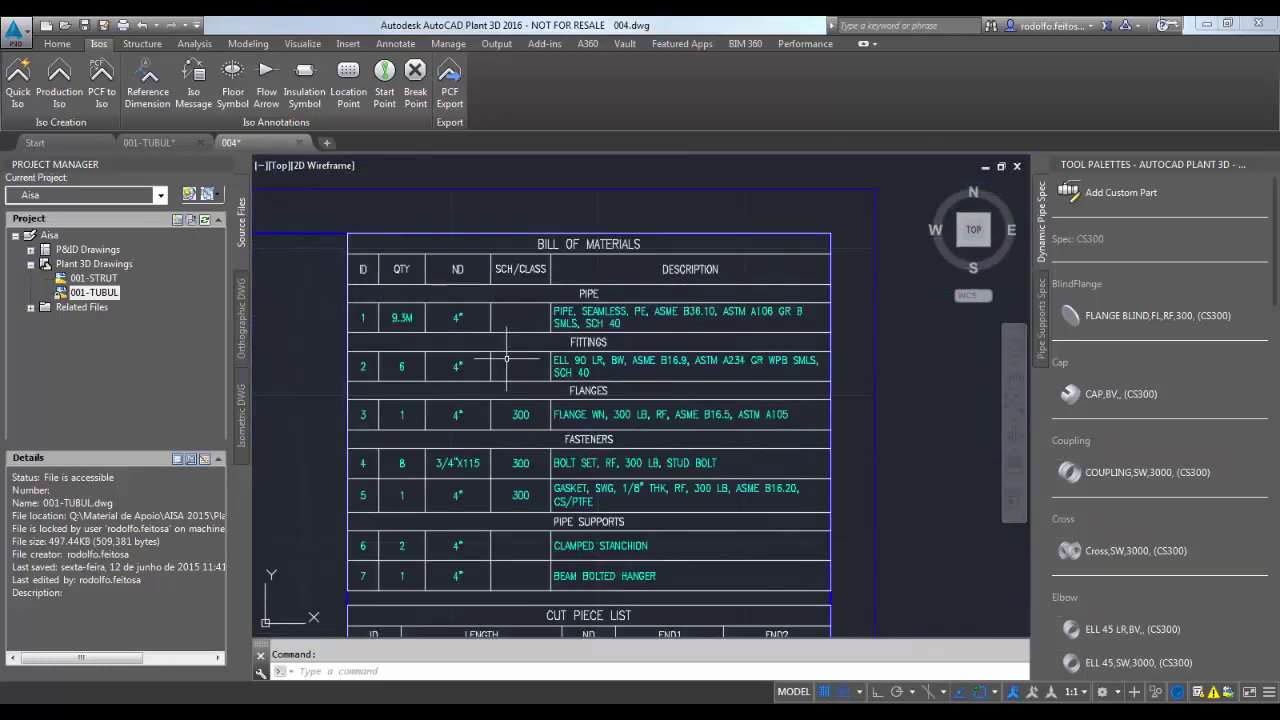
{"action": "middle_click_drag", "start_coordinate": [548, 570], "coordinate": [578, 380]}
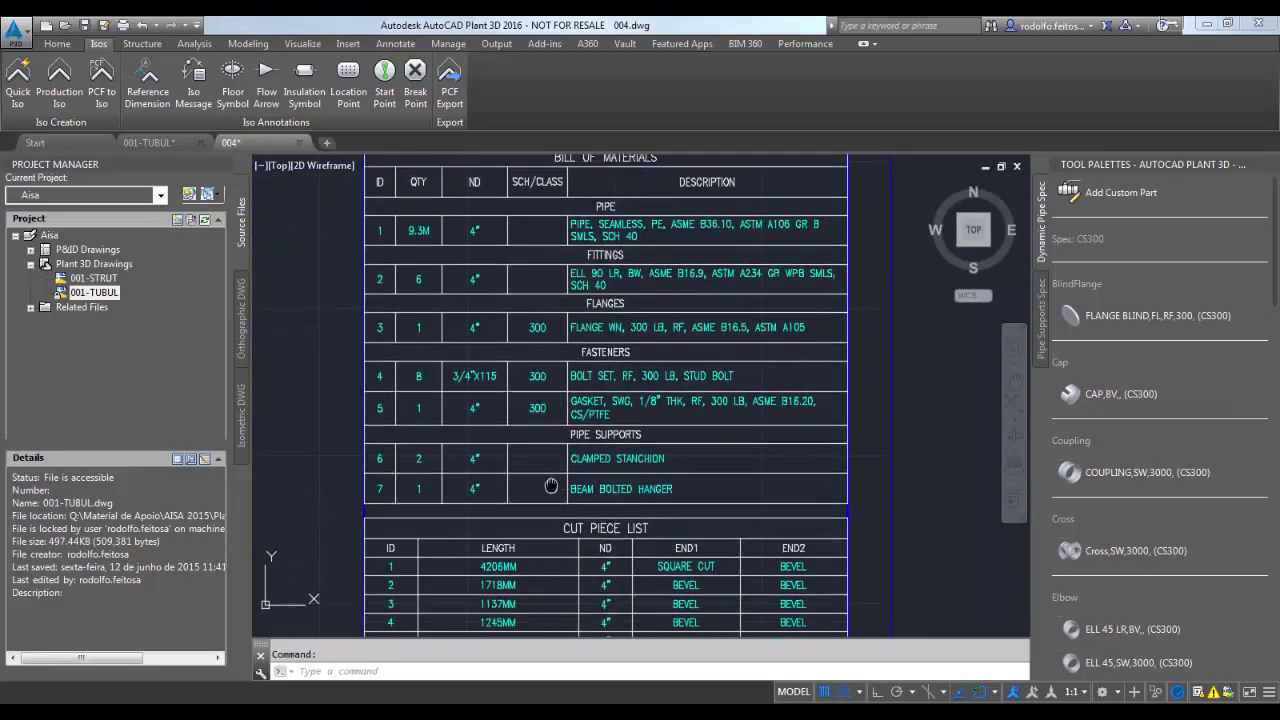
{"action": "left_click", "coordinate": [579, 444]}
{"action": "middle_click_drag", "start_coordinate": [579, 444], "coordinate": [562, 290]}
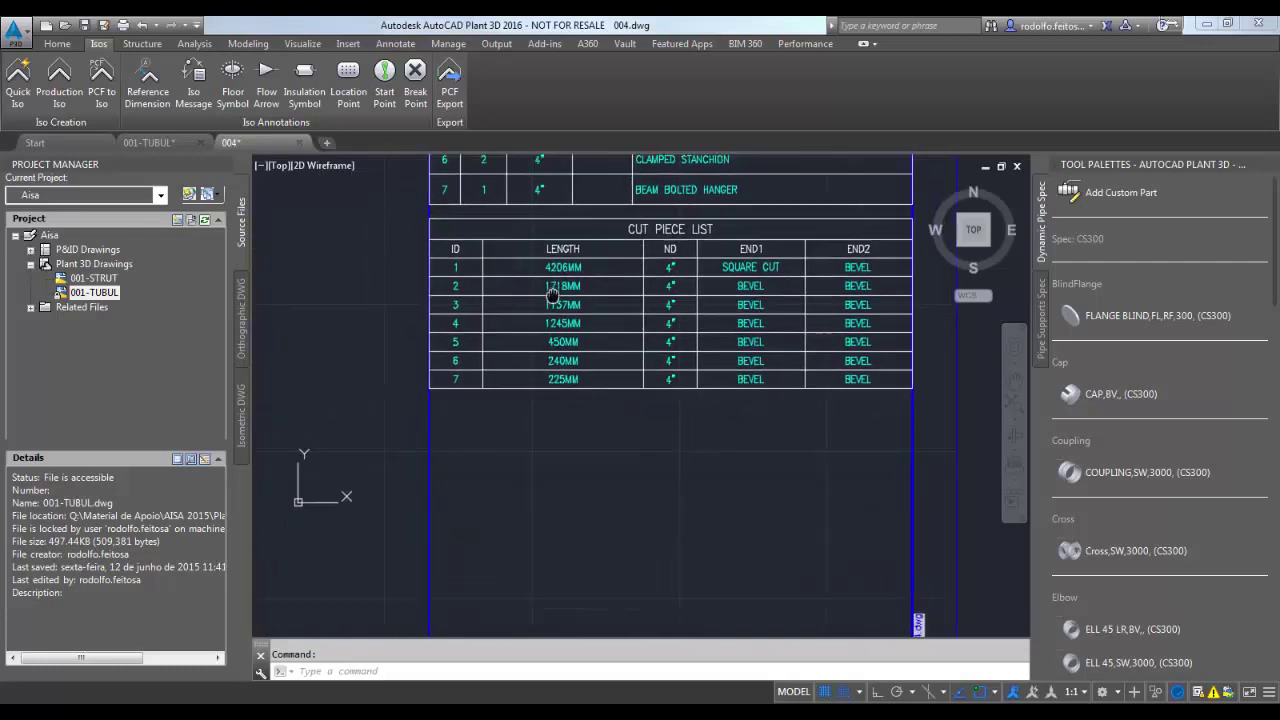
Zoom and pan over the green isometric pipe loop, following its lower run and corners.
{"action": "scroll", "coordinate": [562, 285], "scroll_direction": "down", "scroll_amount": 2}
{"action": "scroll", "coordinate": [514, 363], "scroll_direction": "down", "scroll_amount": 1}
{"action": "middle_click_drag", "start_coordinate": [514, 363], "coordinate": [580, 375]}
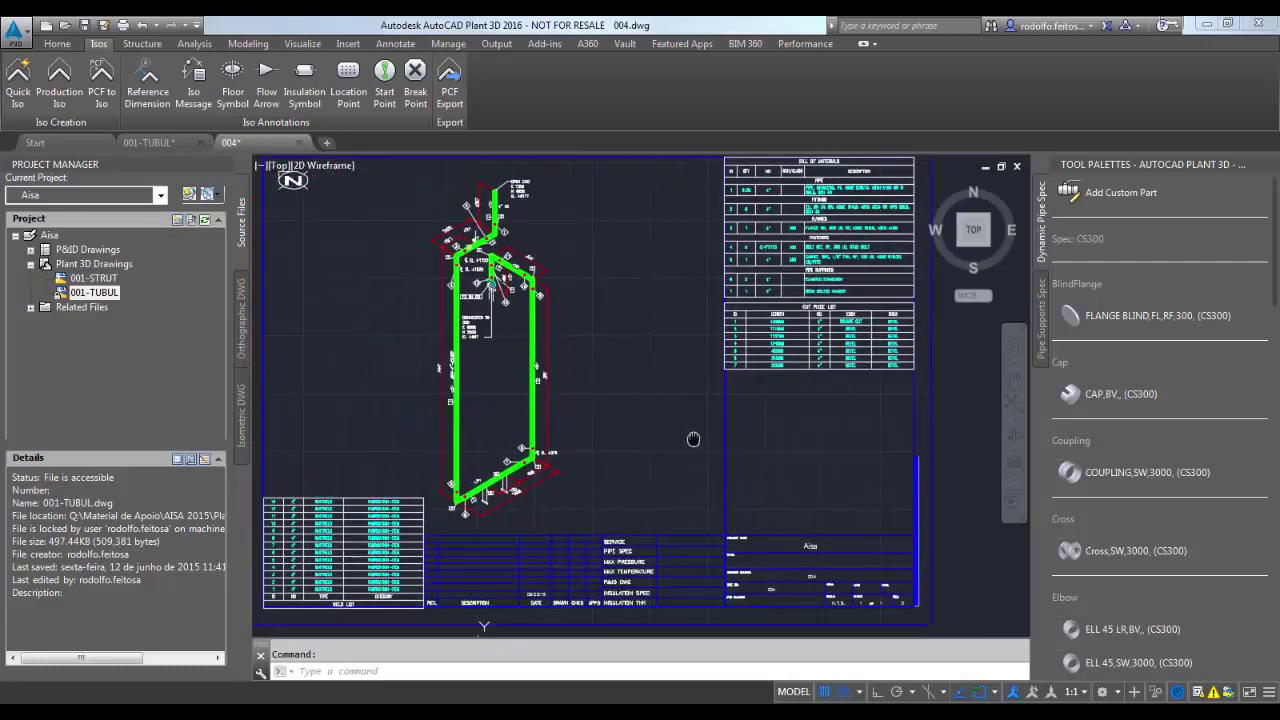
{"action": "scroll", "coordinate": [470, 208], "scroll_direction": "up", "scroll_amount": 2}
{"action": "scroll", "coordinate": [469, 208], "scroll_direction": "up", "scroll_amount": 2}
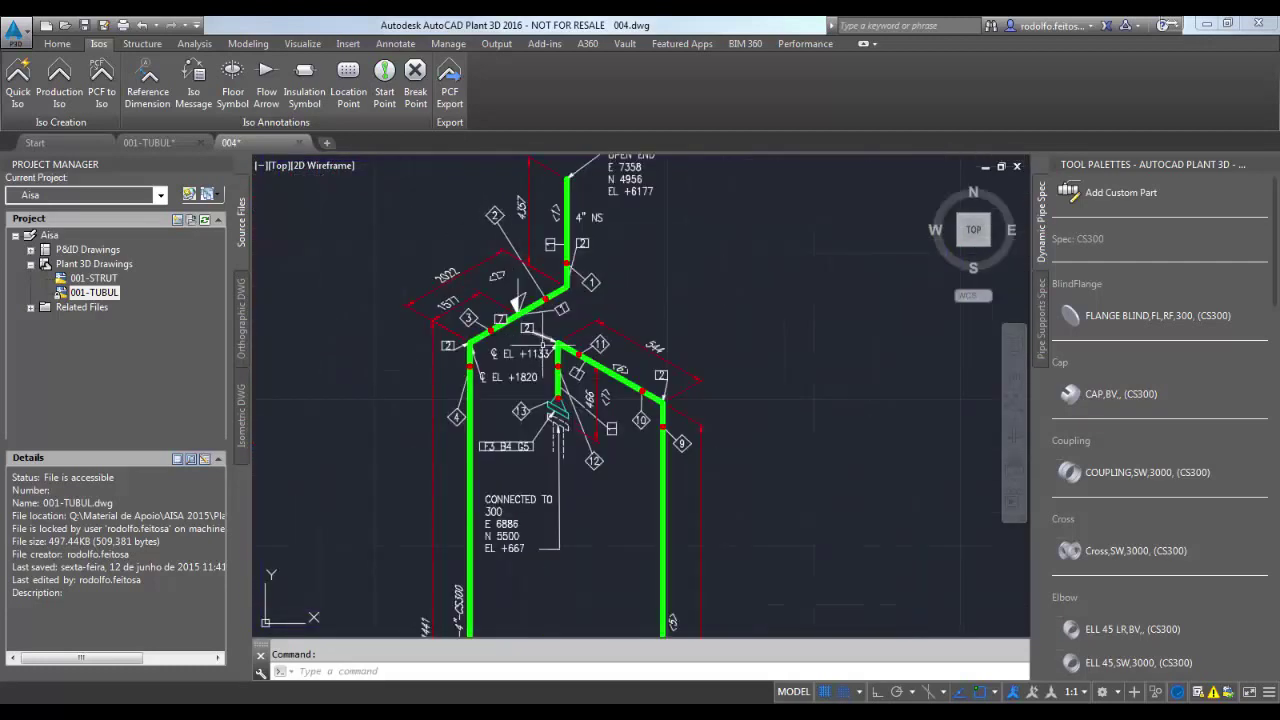
{"action": "scroll", "coordinate": [608, 303], "scroll_direction": "up", "scroll_amount": 1}
{"action": "scroll", "coordinate": [608, 303], "scroll_direction": "down", "scroll_amount": 2}
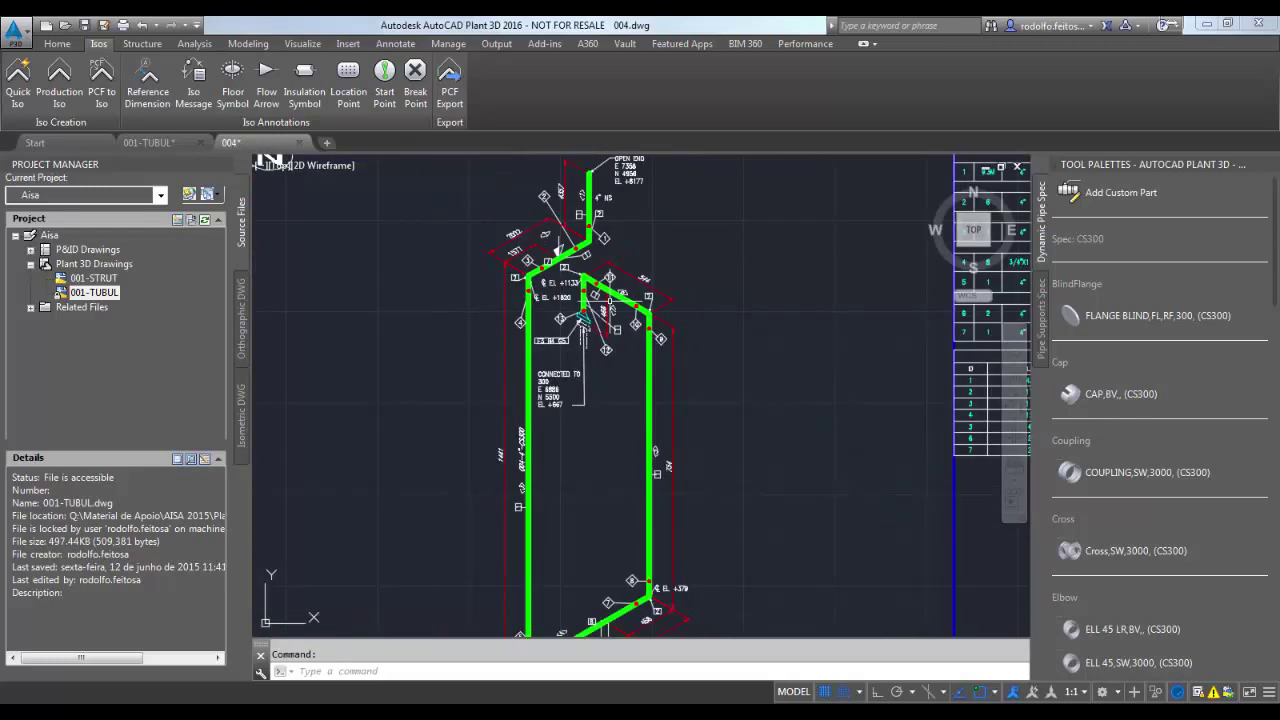
{"action": "mouse_move", "coordinate": [608, 303]}
{"action": "middle_mouse_down"}
{"action": "mouse_move", "coordinate": [608, 339]}
{"action": "mouse_move", "coordinate": [608, 288]}
{"action": "middle_mouse_up"}
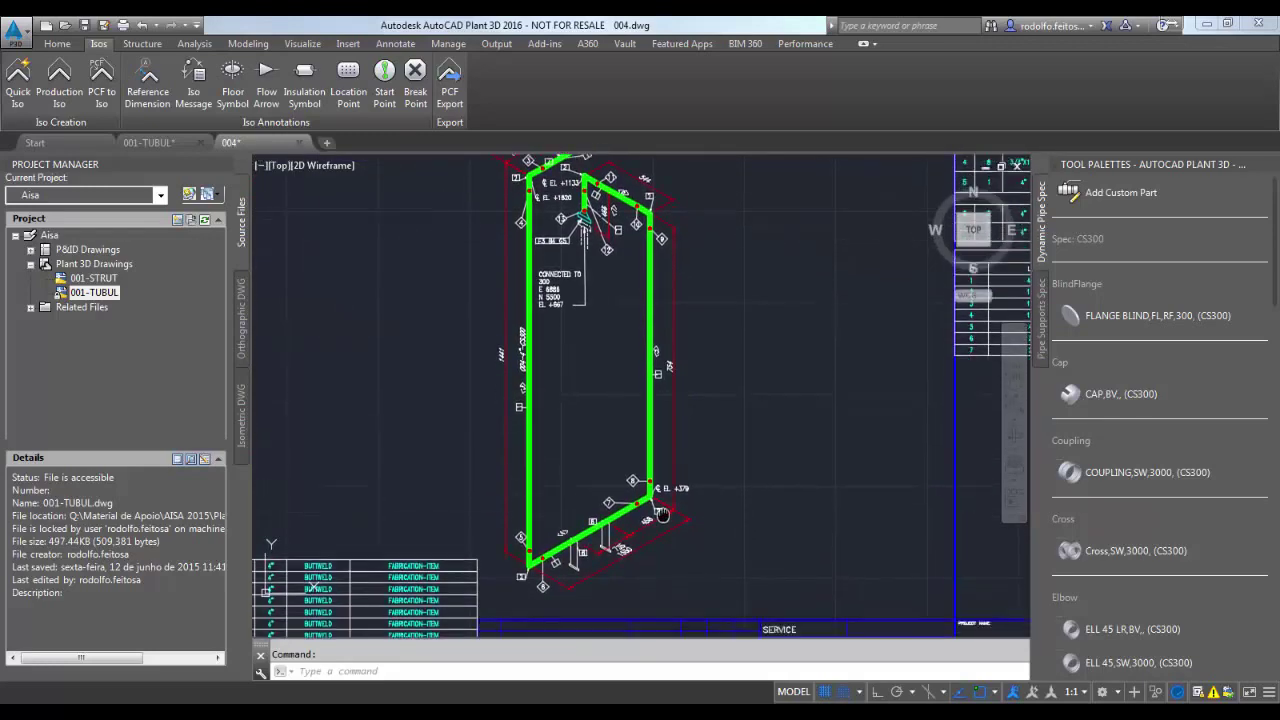
{"action": "middle_click_drag", "start_coordinate": [661, 515], "coordinate": [655, 488]}
{"action": "scroll", "coordinate": [618, 540], "scroll_direction": "up", "scroll_amount": 4}
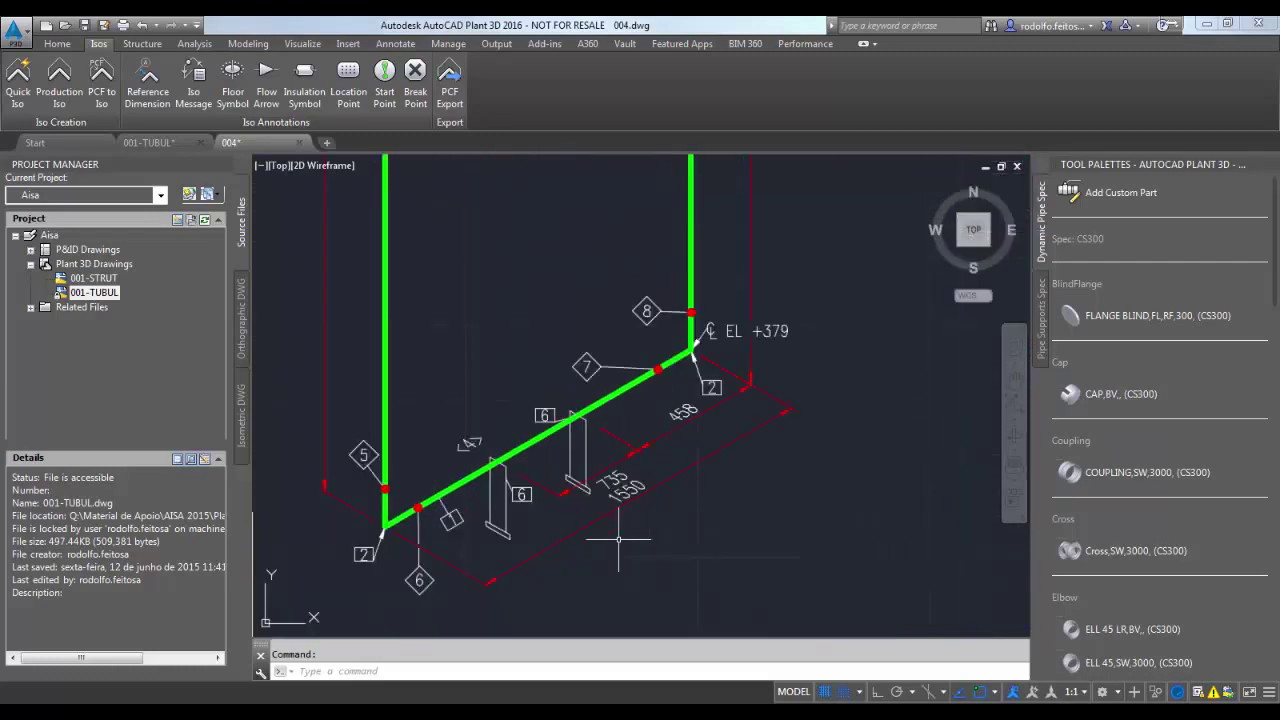
{"action": "scroll", "coordinate": [618, 540], "scroll_direction": "down", "scroll_amount": 2}
{"action": "scroll", "coordinate": [618, 540], "scroll_direction": "down", "scroll_amount": 3}
{"action": "scroll", "coordinate": [618, 540], "scroll_direction": "down", "scroll_amount": 2}
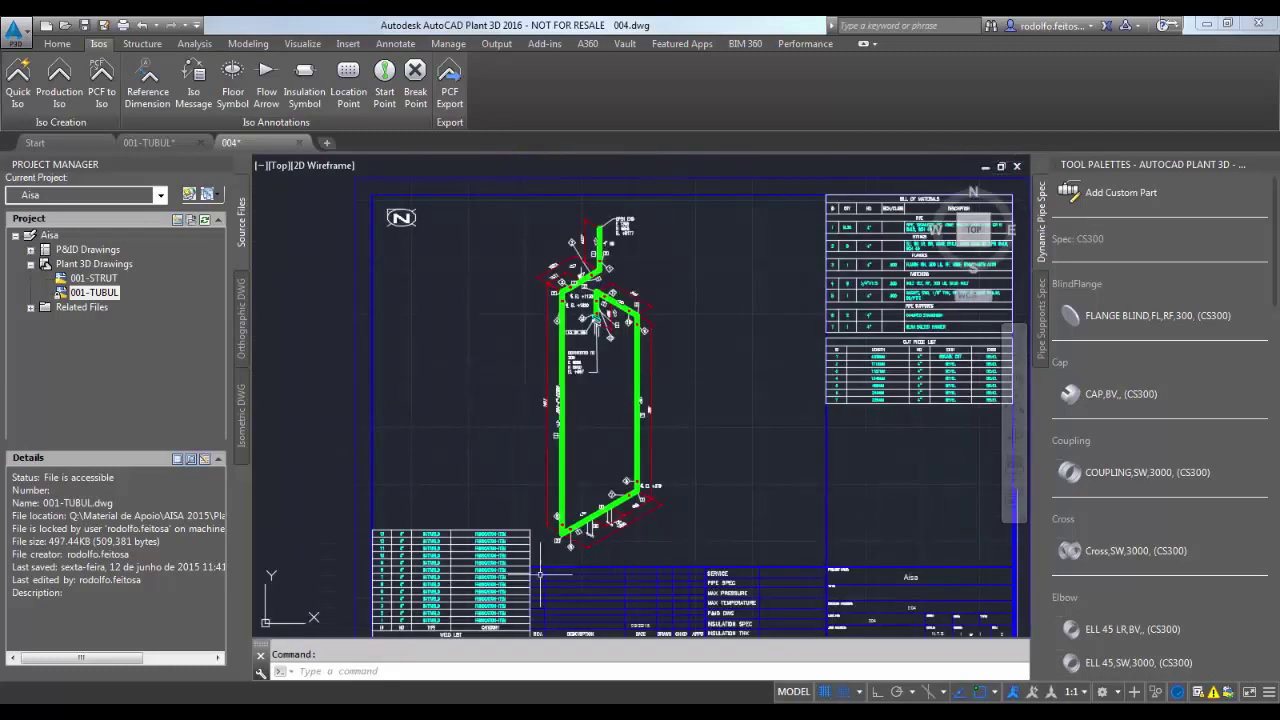
{"action": "scroll", "coordinate": [540, 575], "scroll_direction": "up", "scroll_amount": 2}
{"action": "scroll", "coordinate": [540, 575], "scroll_direction": "up", "scroll_amount": 2}
{"action": "mouse_move", "coordinate": [614, 529]}
{"action": "middle_mouse_down"}
{"action": "mouse_move", "coordinate": [599, 507]}
{"action": "mouse_move", "coordinate": [534, 517]}
{"action": "middle_mouse_up"}
{"action": "mouse_move", "coordinate": [495, 230]}
{"action": "middle_mouse_down"}
{"action": "mouse_move", "coordinate": [552, 377]}
{"action": "mouse_move", "coordinate": [557, 493]}
{"action": "middle_mouse_up"}
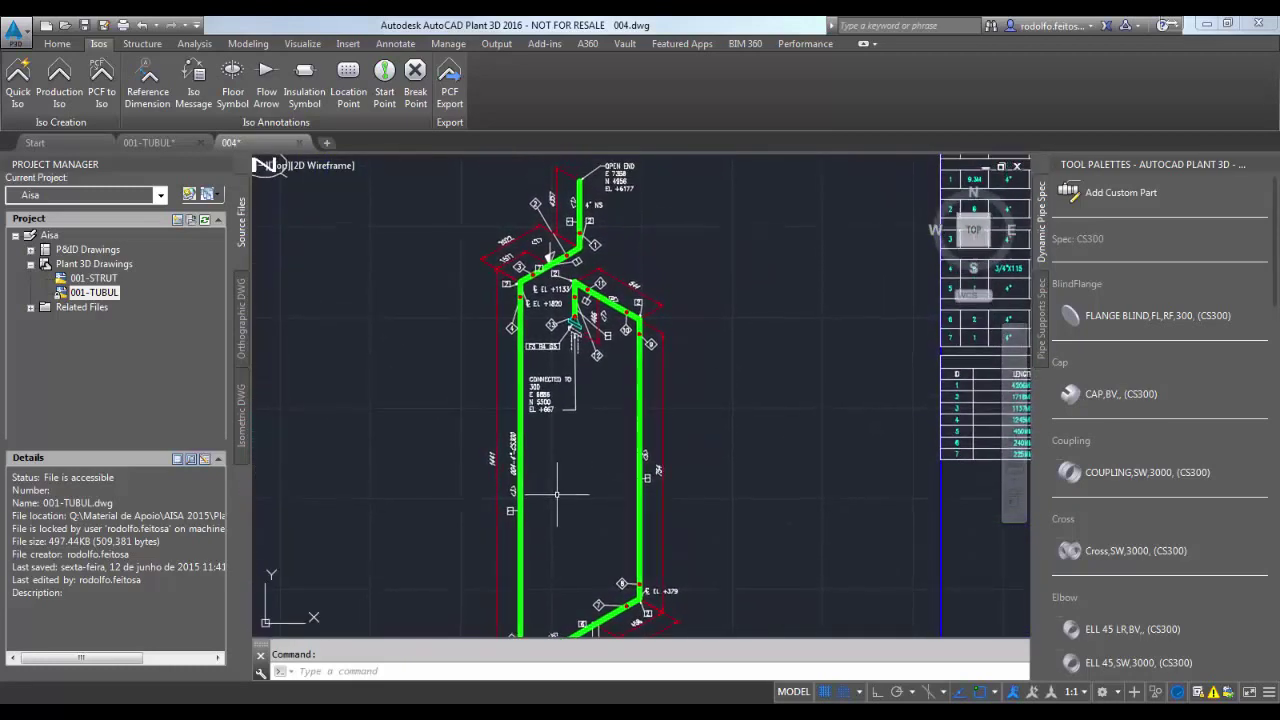
{"action": "scroll", "coordinate": [557, 493], "scroll_direction": "down", "scroll_amount": 1}
{"action": "scroll", "coordinate": [557, 493], "scroll_direction": "up", "scroll_amount": 1}
{"action": "scroll", "coordinate": [556, 490], "scroll_direction": "down", "scroll_amount": 1}
{"action": "scroll", "coordinate": [555, 487], "scroll_direction": "down", "scroll_amount": 1}
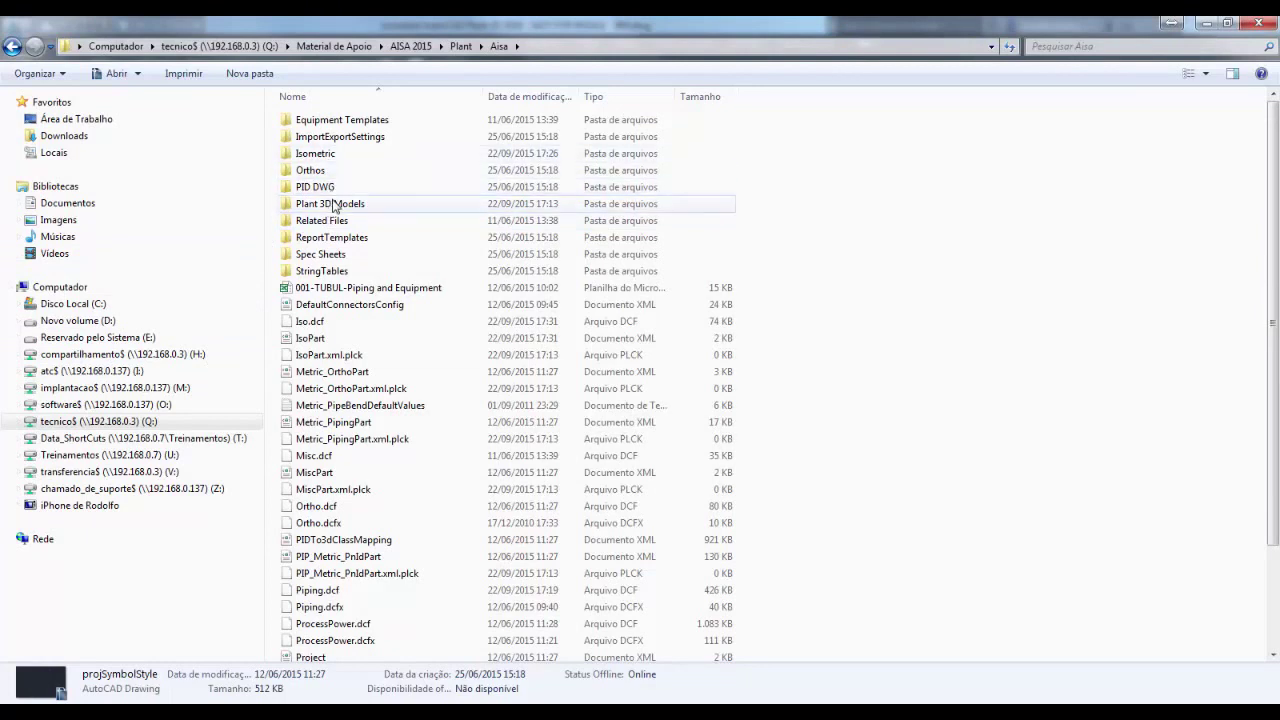
{"action": "mouse_move", "coordinate": [330, 204]}
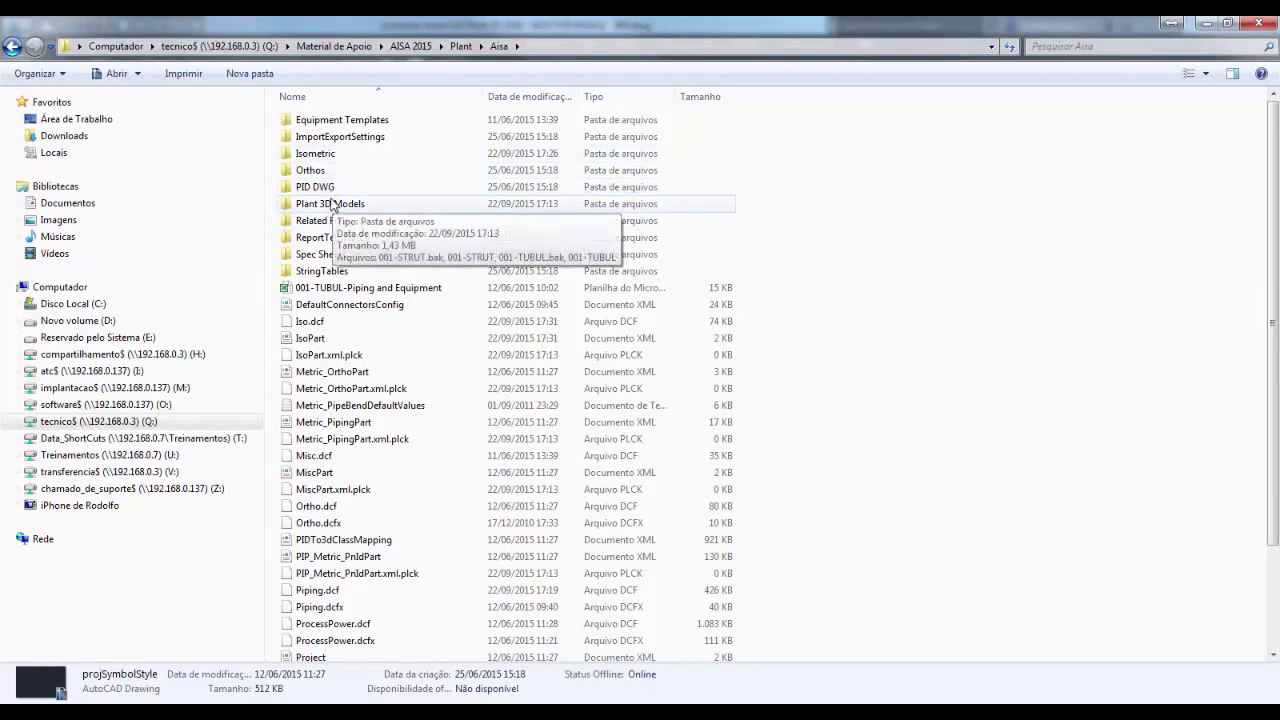
Browse the Aisa project folder down to Isometric\Final_A2\ProdIsos\Drawings.
{"action": "left_click", "coordinate": [333, 204]}
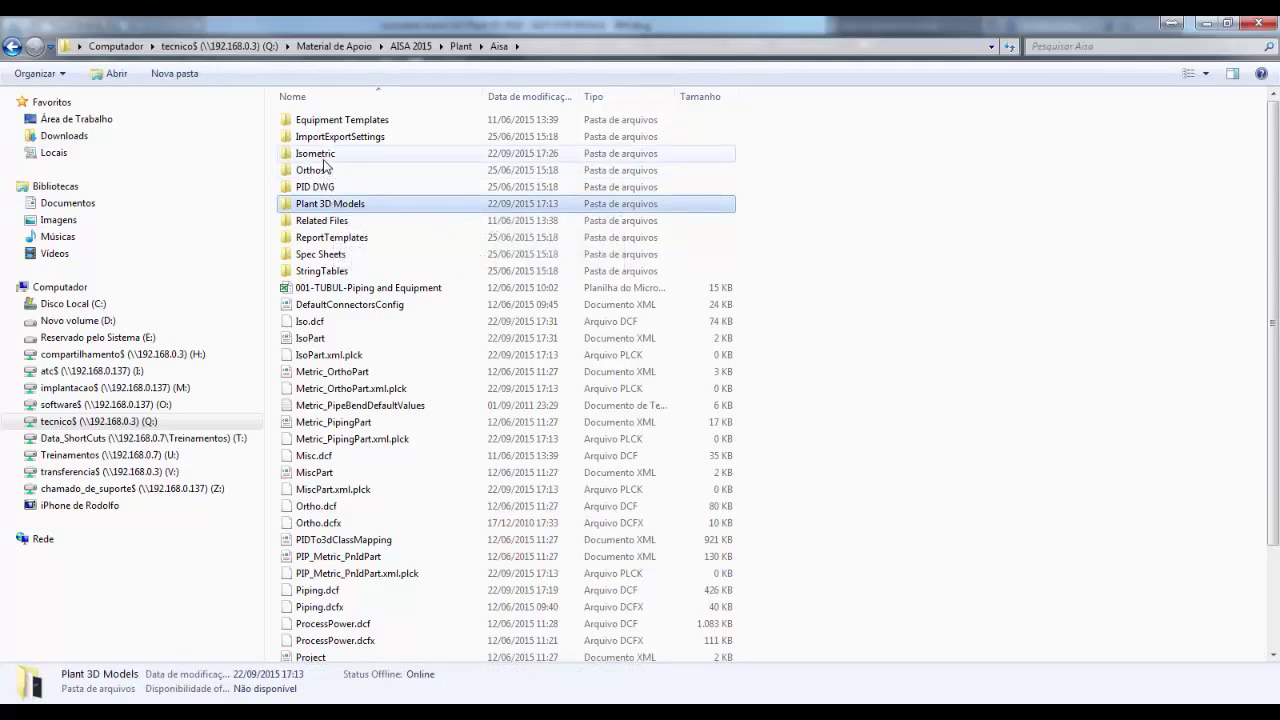
{"action": "left_click", "coordinate": [324, 158]}
{"action": "double_click", "coordinate": [324, 158]}
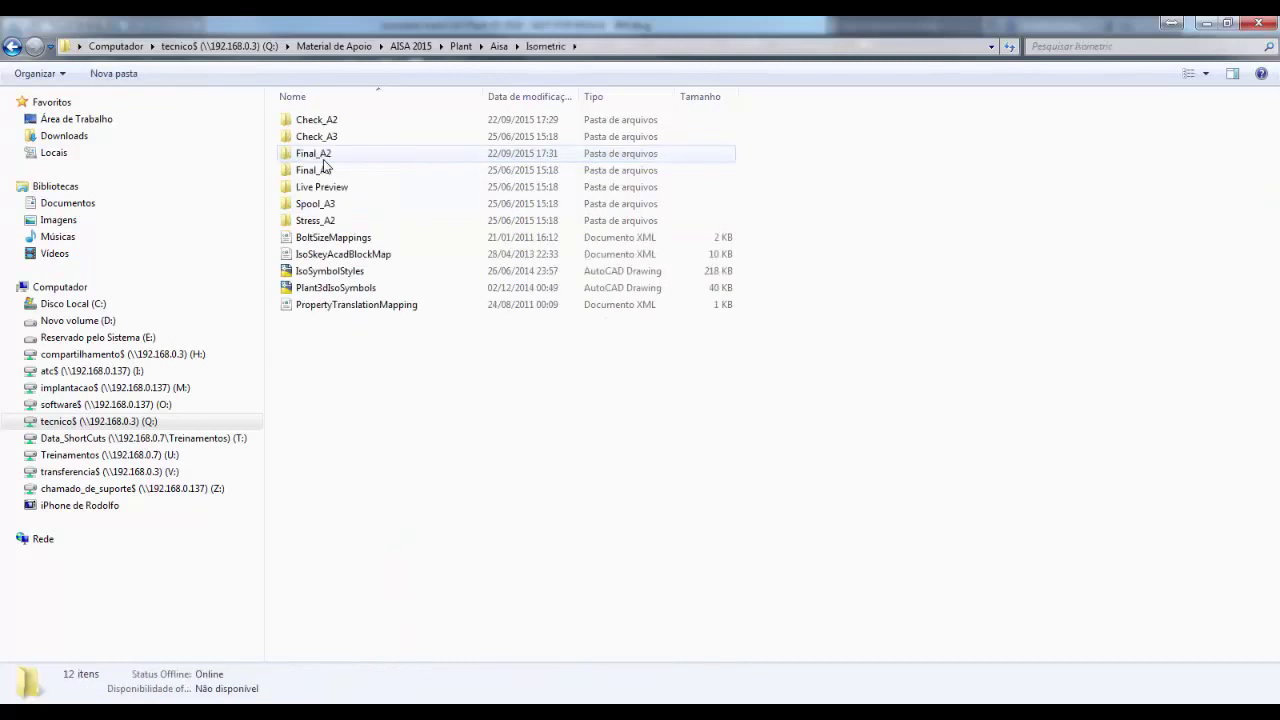
{"action": "double_click", "coordinate": [325, 160]}
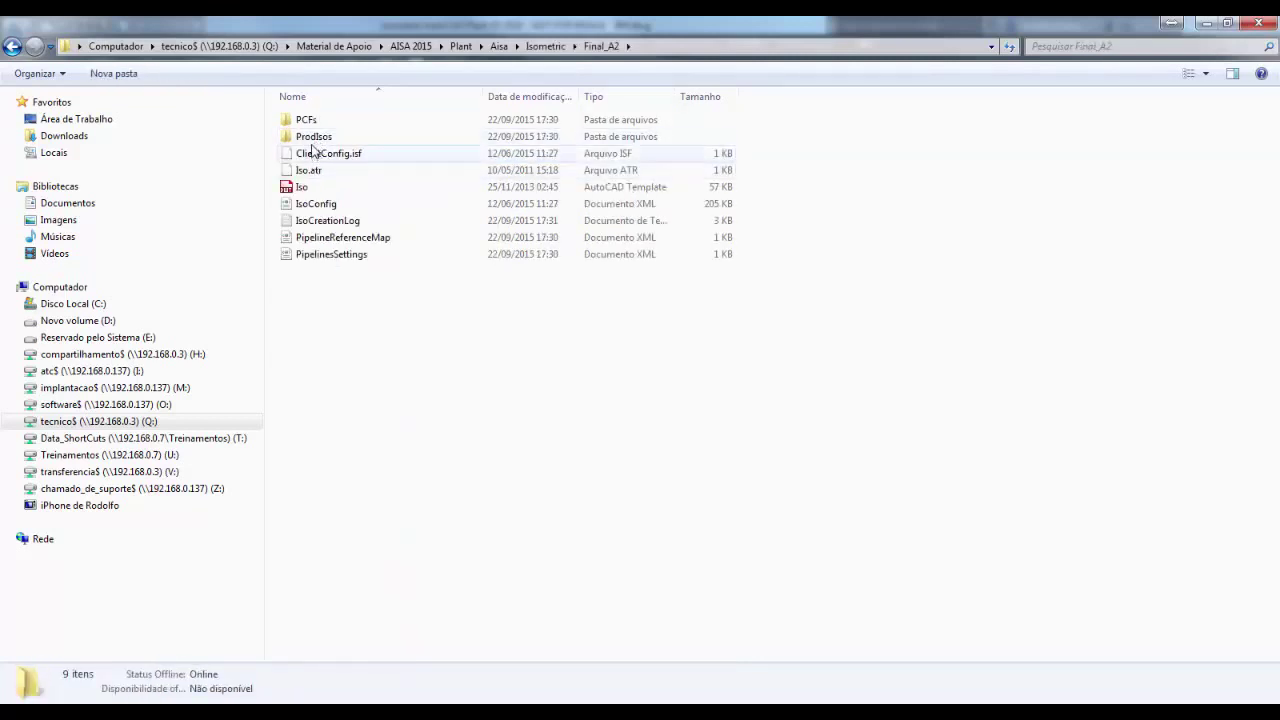
{"action": "left_click", "coordinate": [312, 140]}
{"action": "double_click", "coordinate": [310, 142]}
{"action": "double_click", "coordinate": [311, 124]}
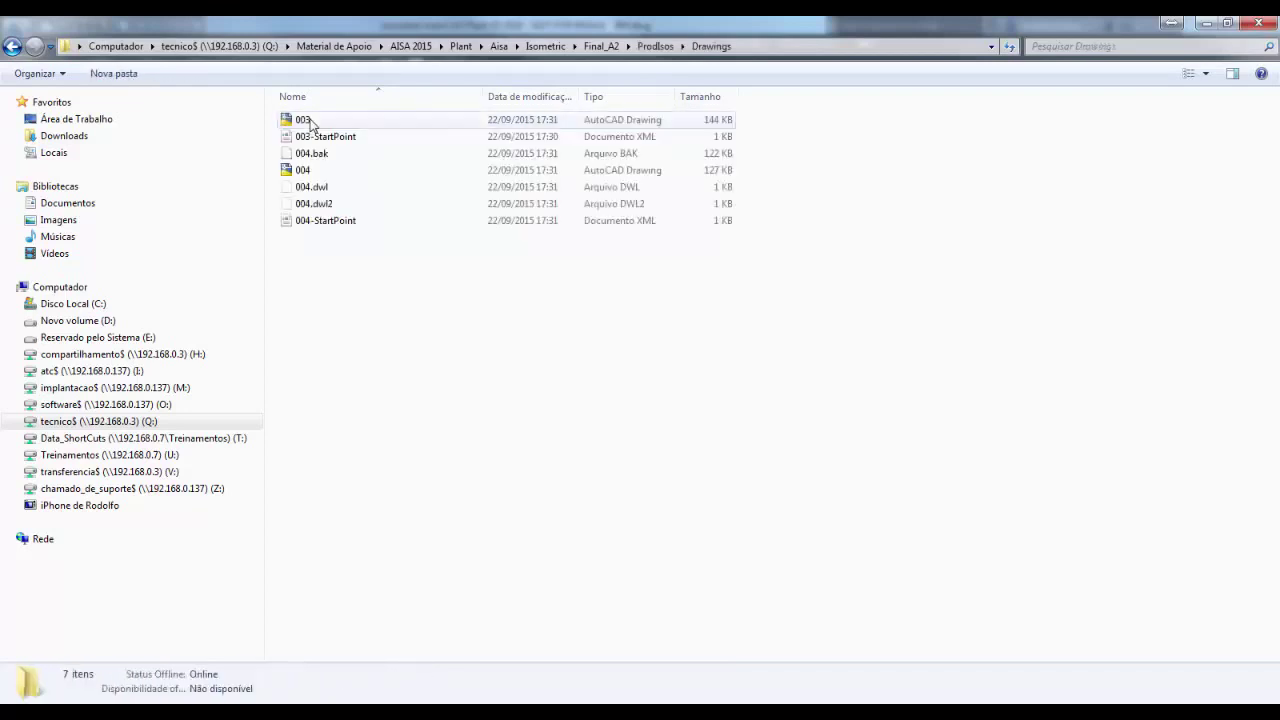
Select drawing 003, close Explorer, and select the bill of materials table in iso 004.
{"action": "left_click", "coordinate": [303, 170]}
{"action": "left_click", "coordinate": [310, 125]}
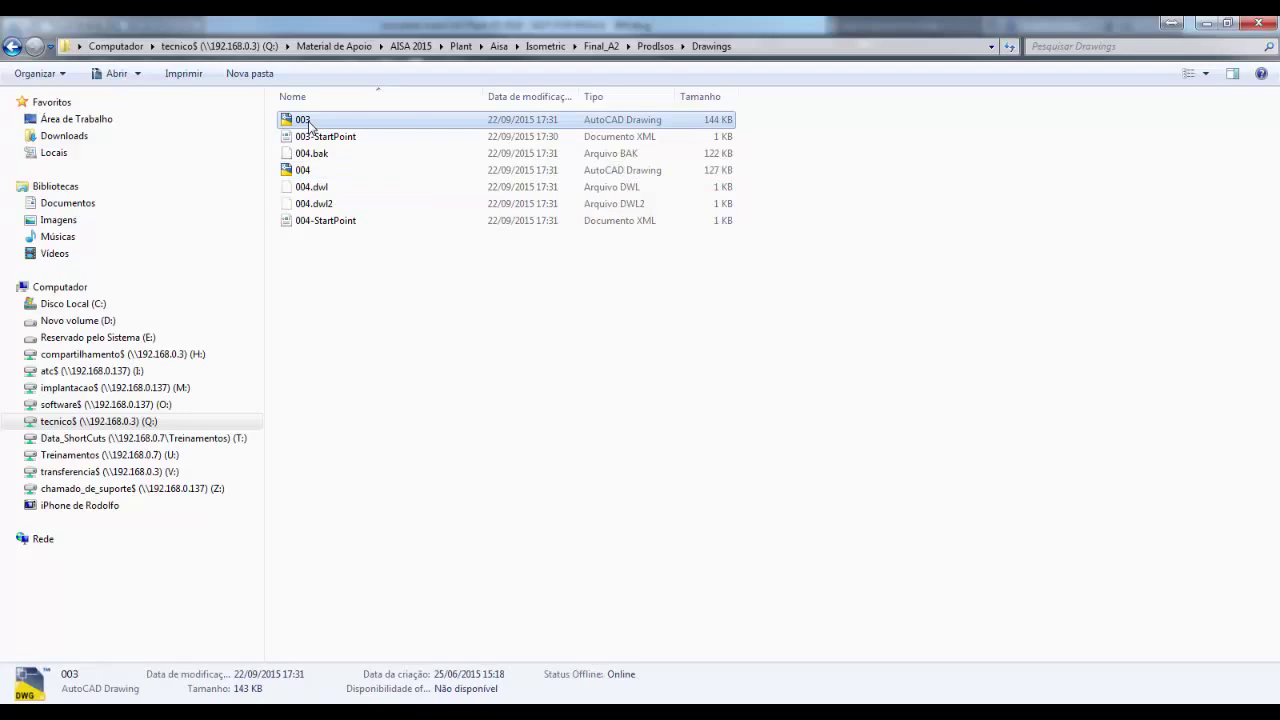
{"action": "left_click", "coordinate": [1257, 22]}
{"action": "left_click", "coordinate": [831, 361]}
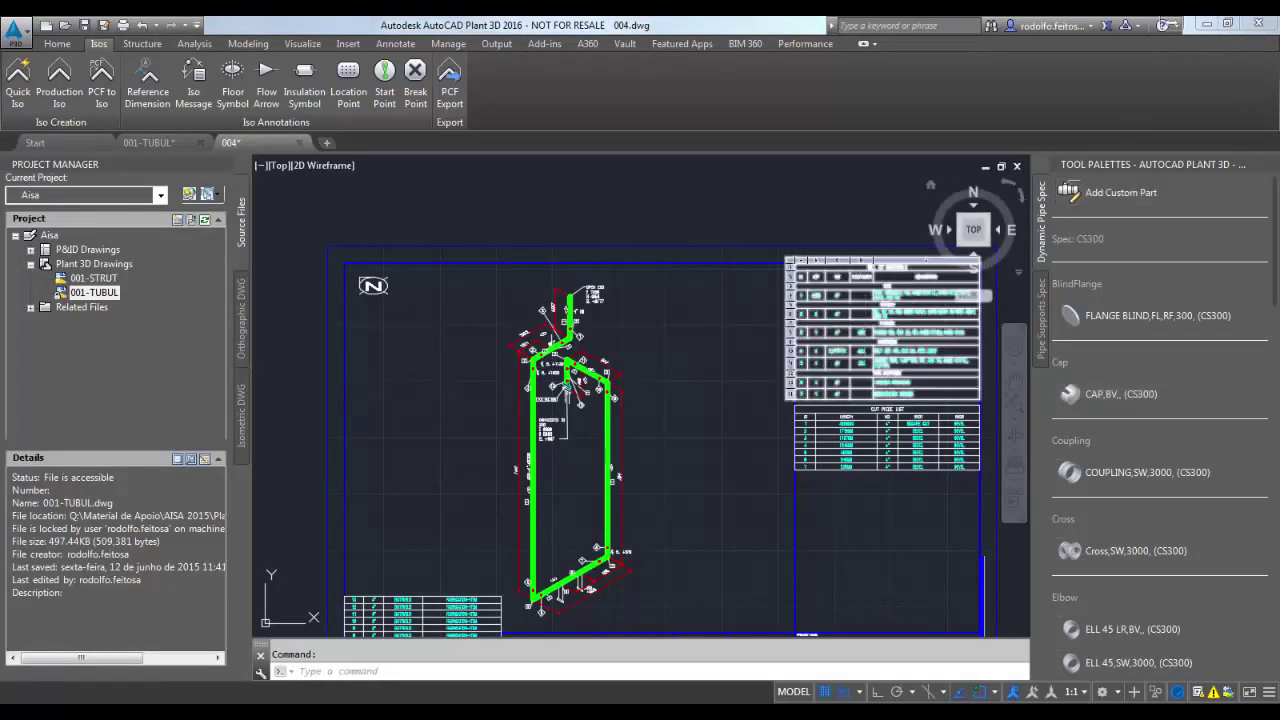